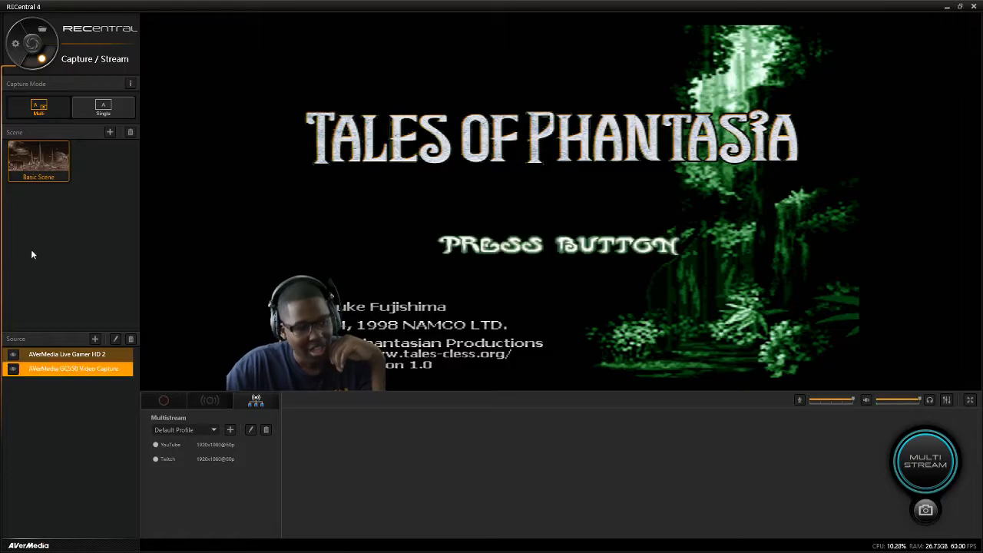
- Review the General, Shortcuts, Social Network Accounts, Profile Management and About pages of the application settings
{"action": "left_click", "coordinate": [18, 51]}
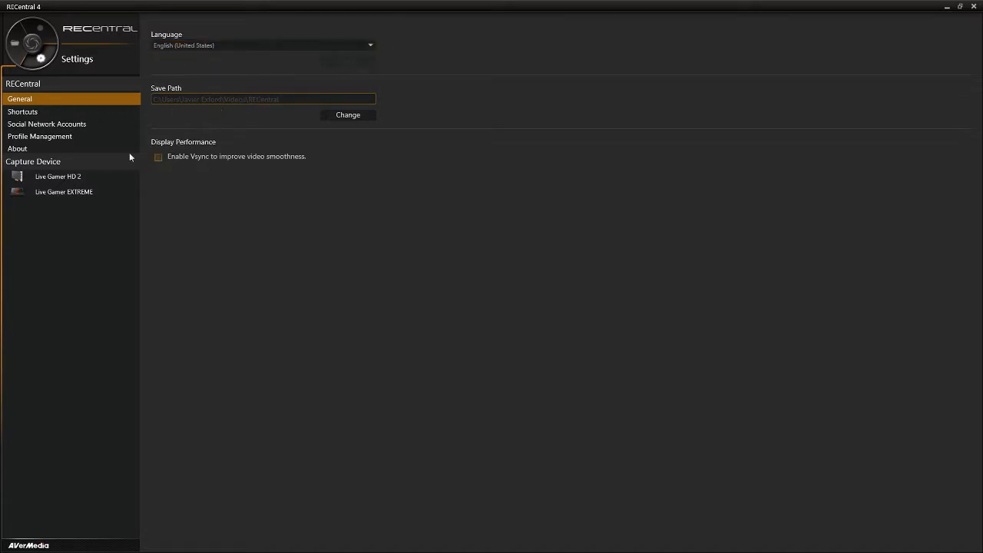
{"action": "left_click", "coordinate": [22, 114]}
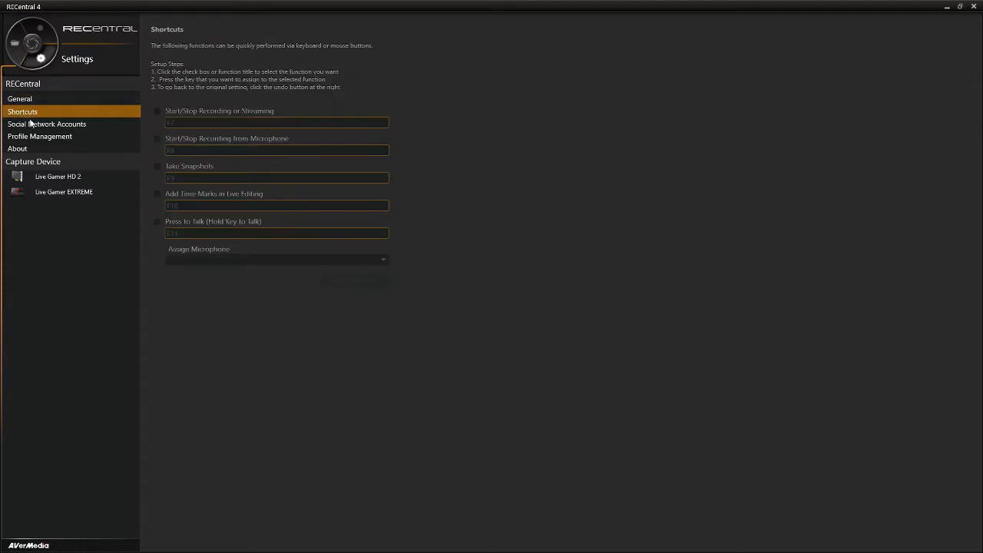
{"action": "left_click", "coordinate": [32, 125]}
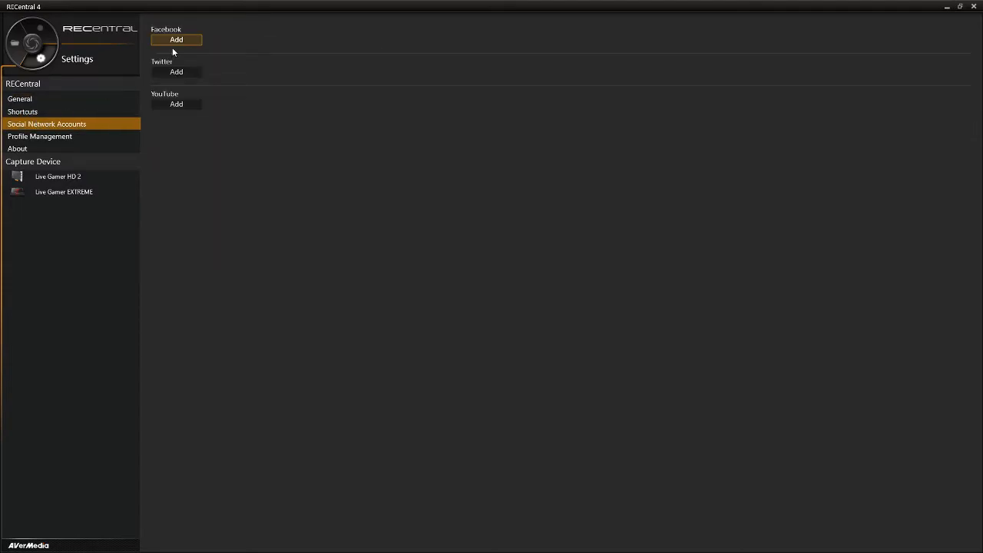
{"action": "left_click", "coordinate": [44, 137]}
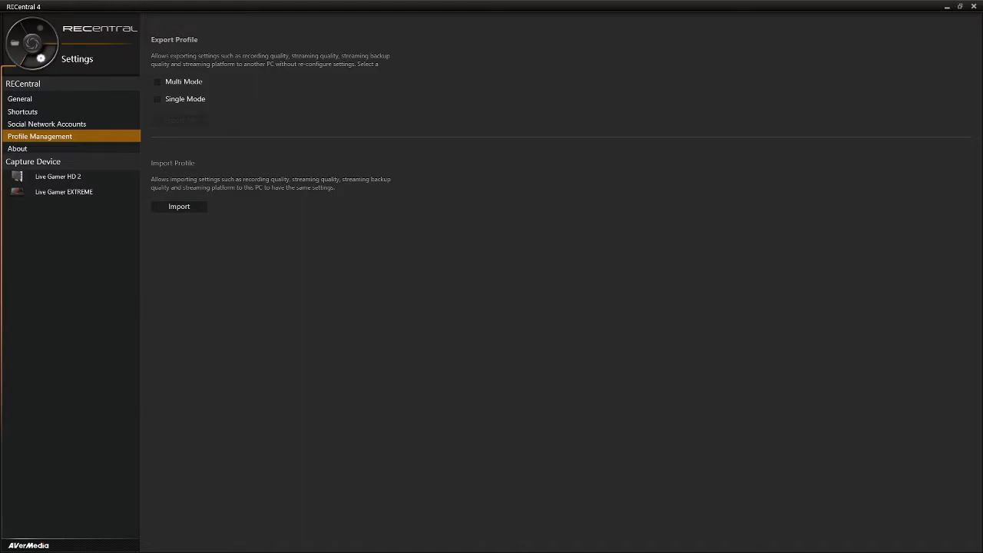
{"action": "left_click", "coordinate": [17, 148]}
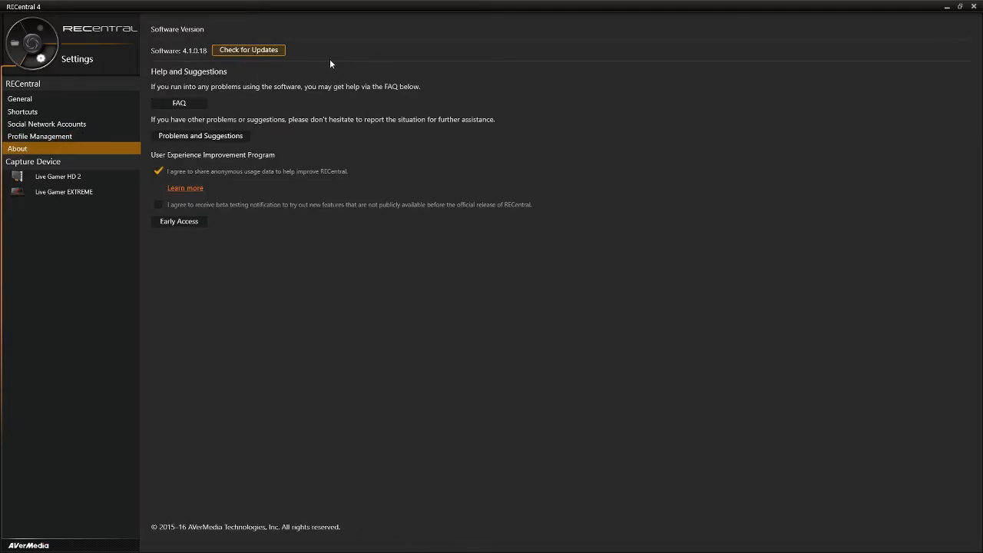
- Opt in to beta testing notifications, confirm early access to beta updates, and check for software updates
{"action": "left_click", "coordinate": [230, 204]}
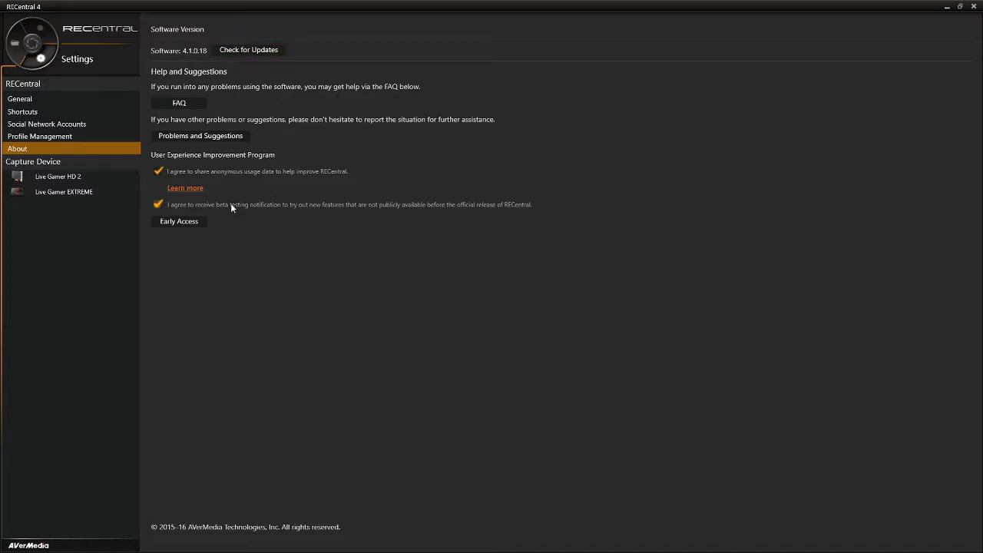
{"action": "left_click", "coordinate": [175, 222]}
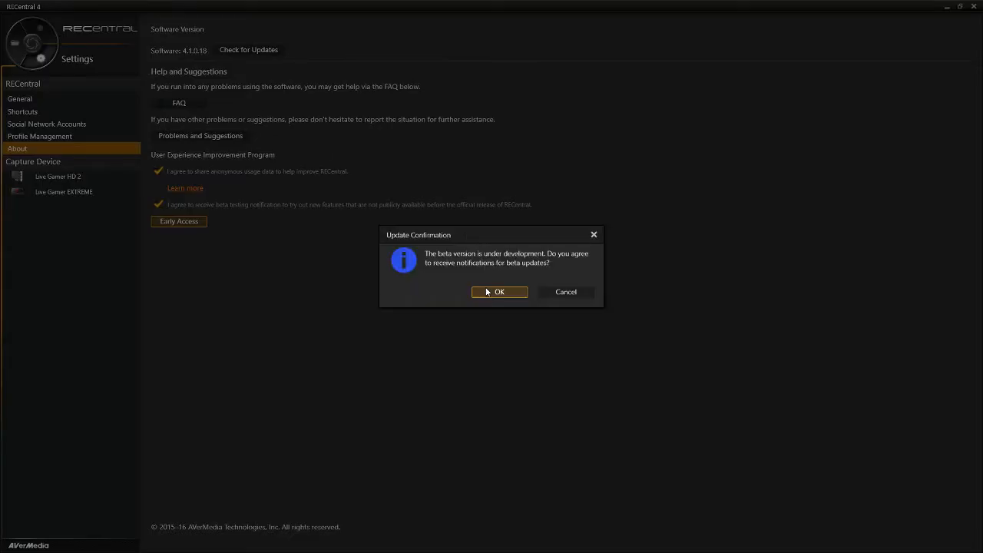
{"action": "left_click", "coordinate": [487, 293]}
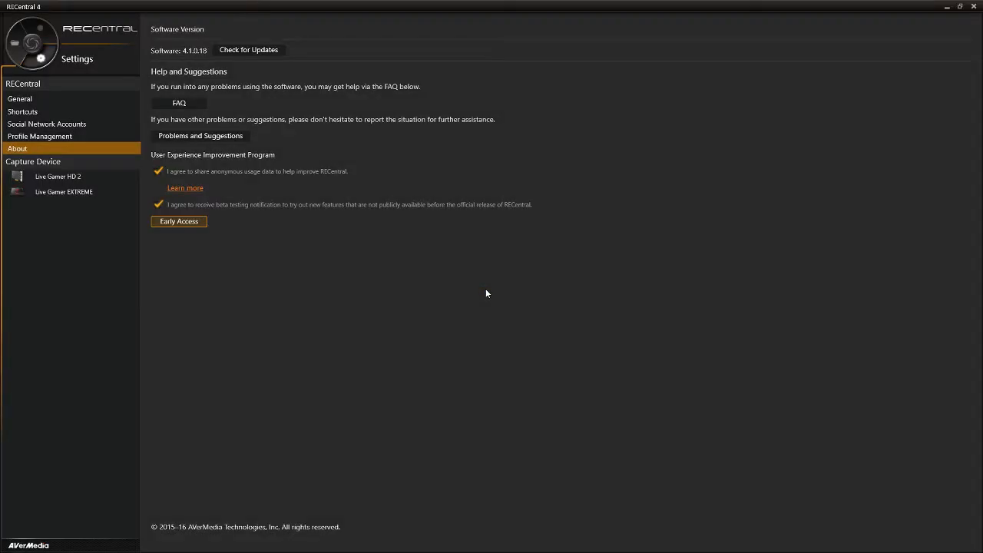
{"action": "left_click", "coordinate": [256, 52]}
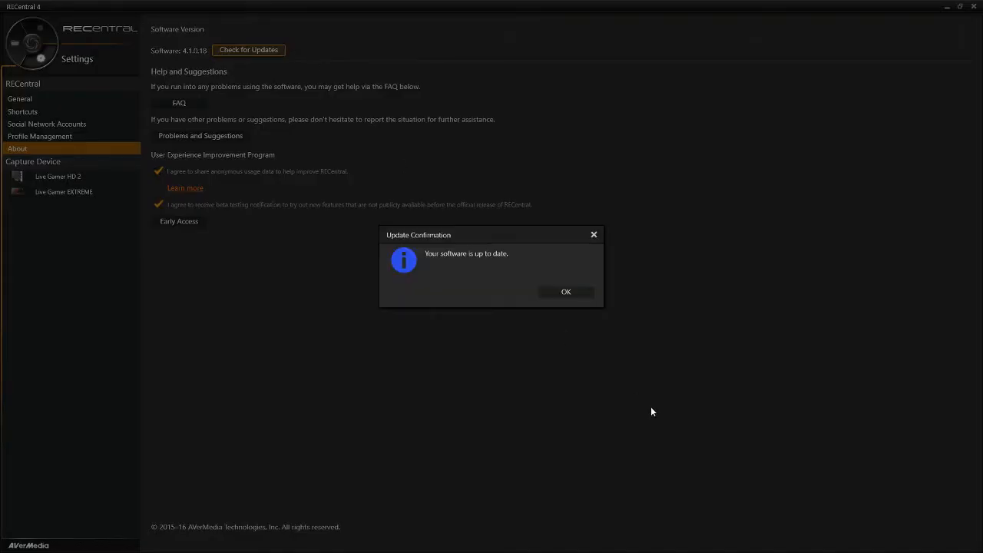
{"action": "left_click", "coordinate": [559, 291]}
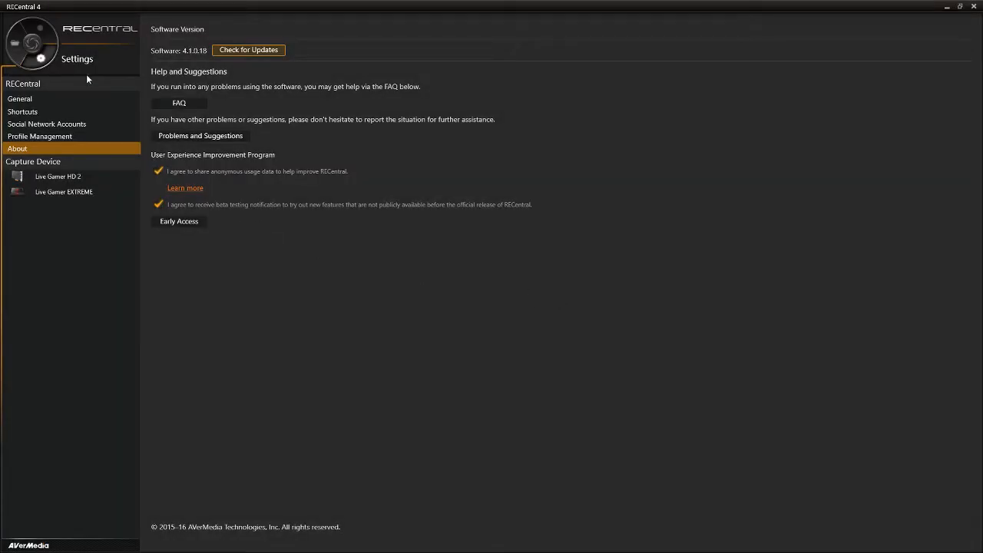
- View the Media Share library of recorded videos and return to the Capture / Stream view
{"action": "left_click", "coordinate": [13, 42]}
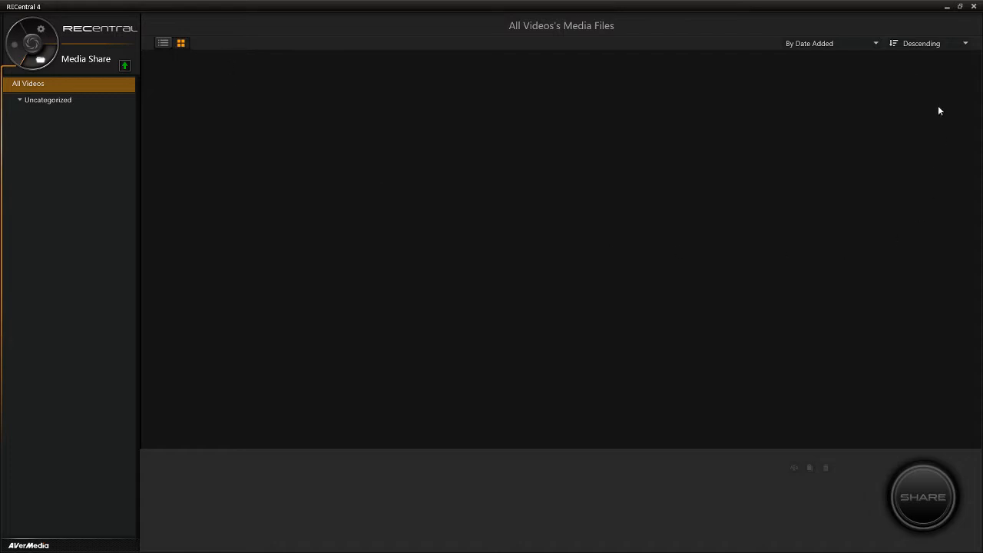
{"action": "left_click", "coordinate": [14, 46]}
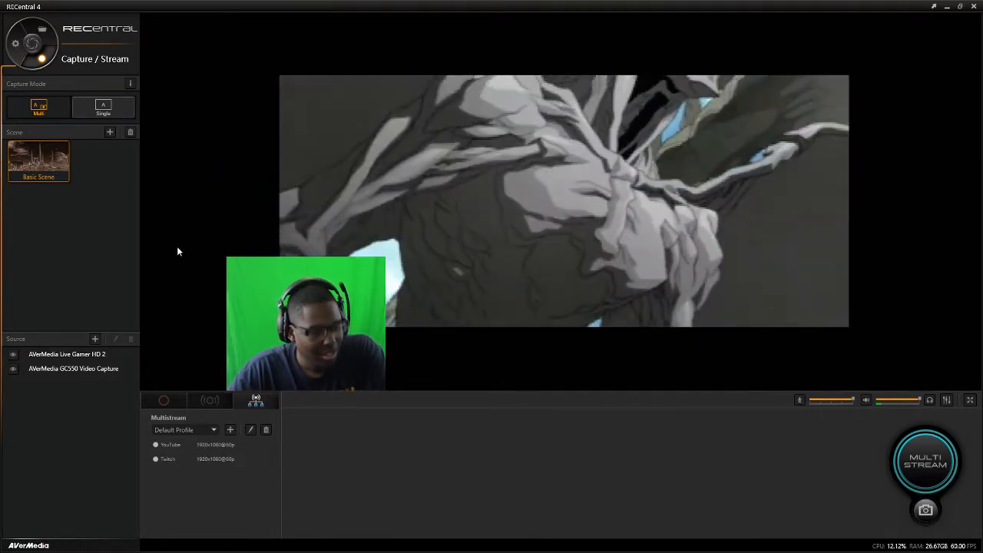
- Select the AVerMedia Live Gamer HD 2 source in the scene and open its video input for editing
{"action": "left_click", "coordinate": [71, 354]}
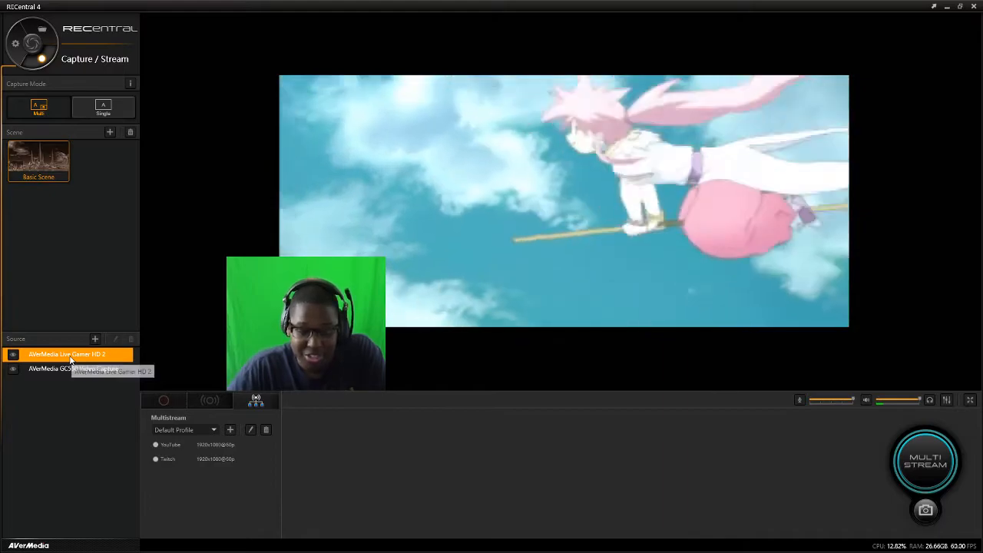
{"action": "left_click", "coordinate": [709, 212]}
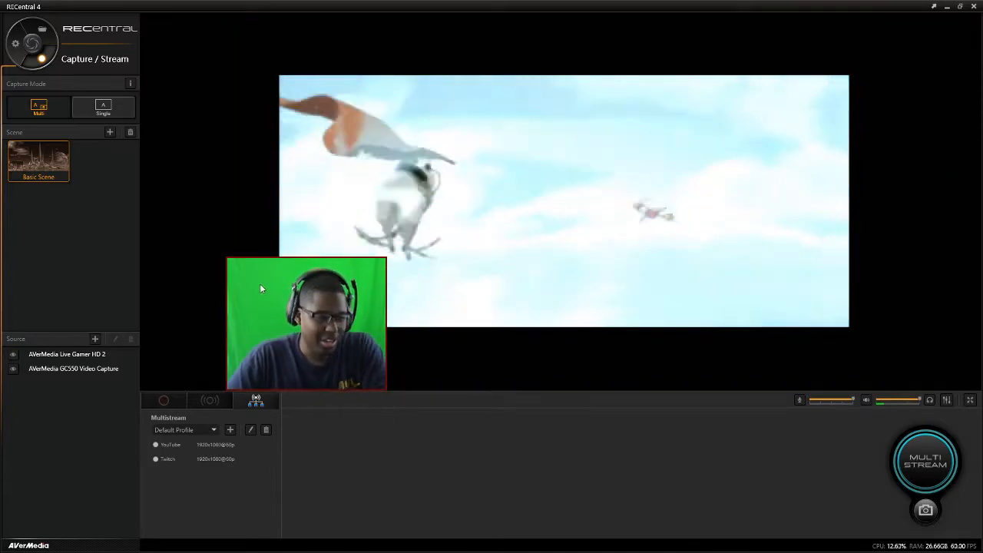
{"action": "left_click", "coordinate": [307, 307]}
{"action": "left_click", "coordinate": [648, 271]}
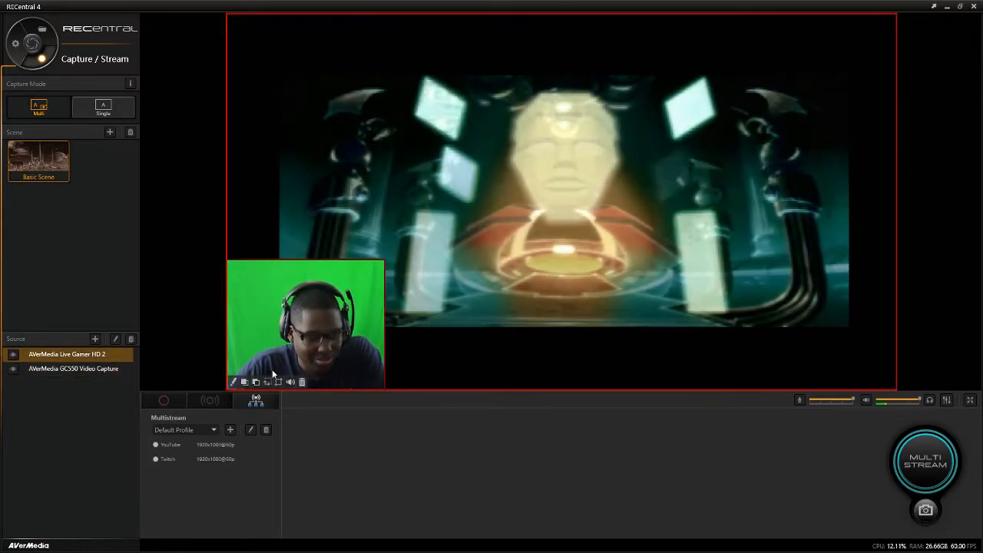
{"action": "left_click", "coordinate": [232, 381]}
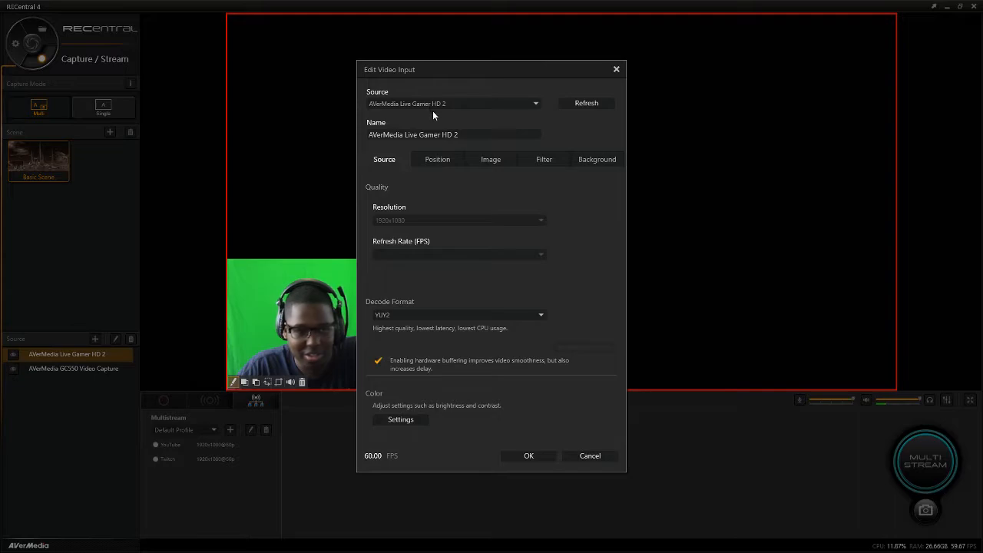
- Try Lock Position in the video input's position settings and switch it back off
{"action": "left_click", "coordinate": [437, 160]}
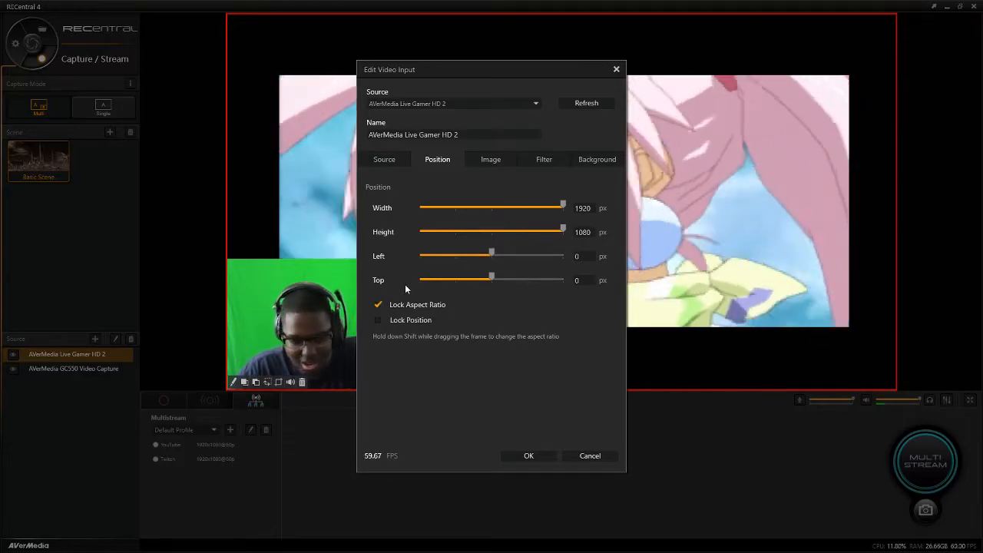
{"action": "left_click", "coordinate": [391, 321]}
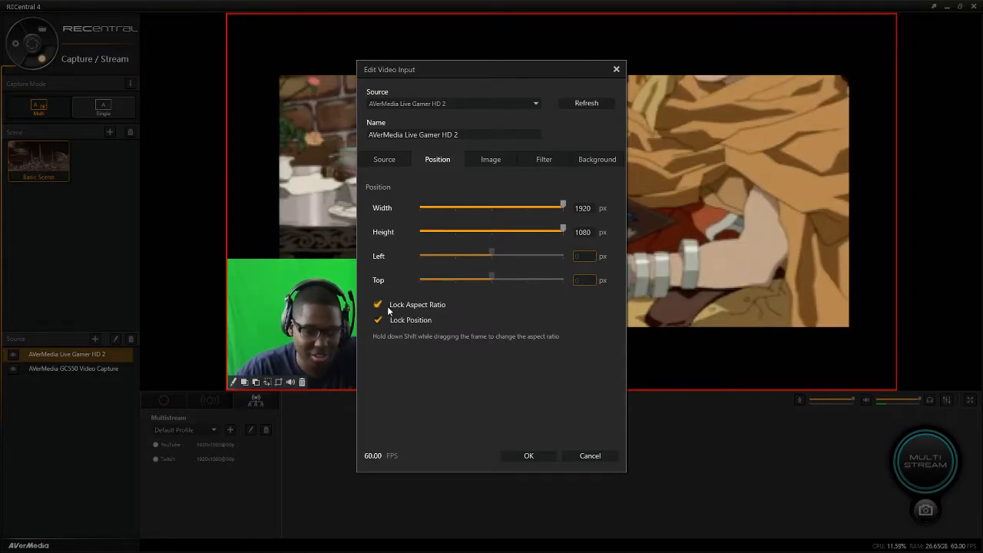
{"action": "left_click", "coordinate": [396, 321]}
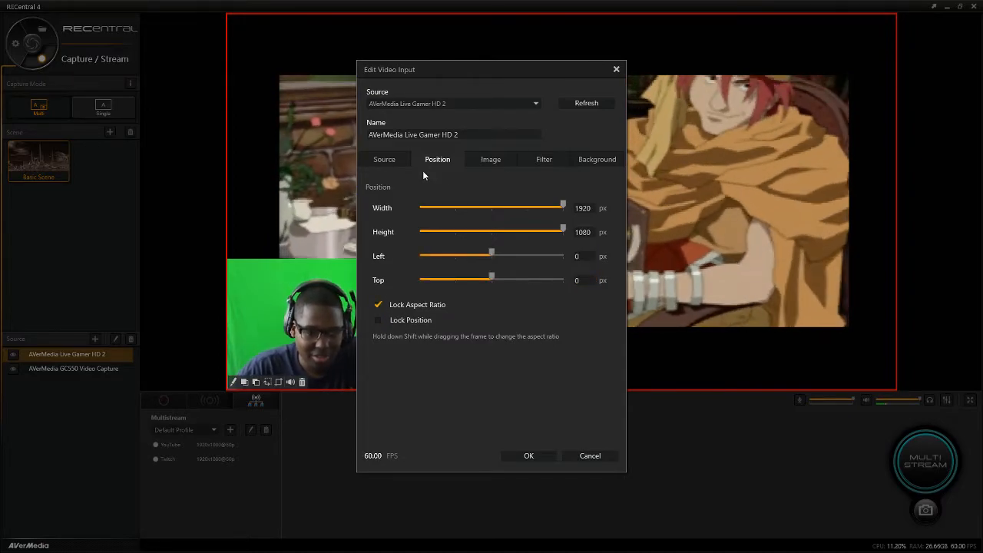
- Try cropping the Live Gamer HD 2 image by 8 px at its top edge, leaving the bottom crop at 0 px
{"action": "left_click", "coordinate": [476, 159]}
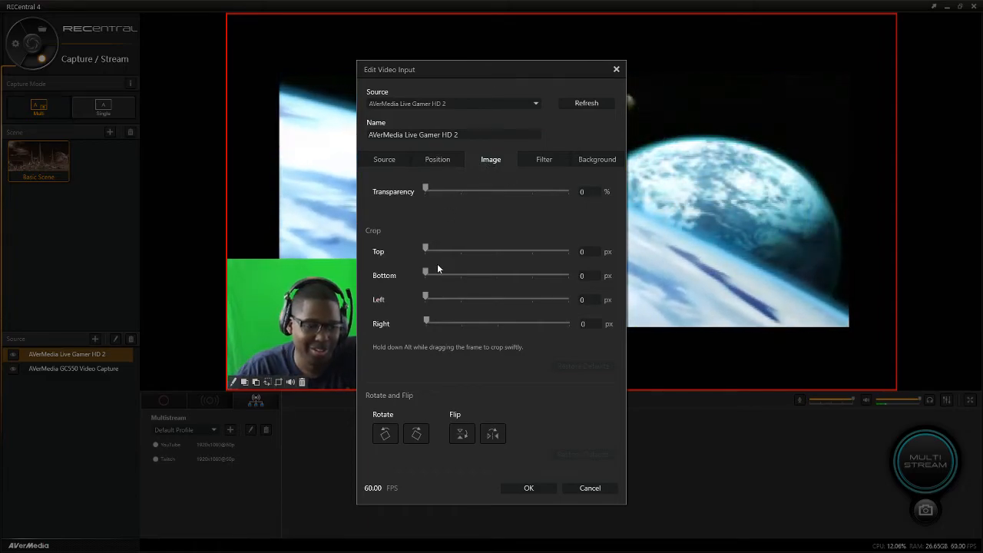
{"action": "left_click_drag", "start_coordinate": [425, 249], "coordinate": [397, 250]}
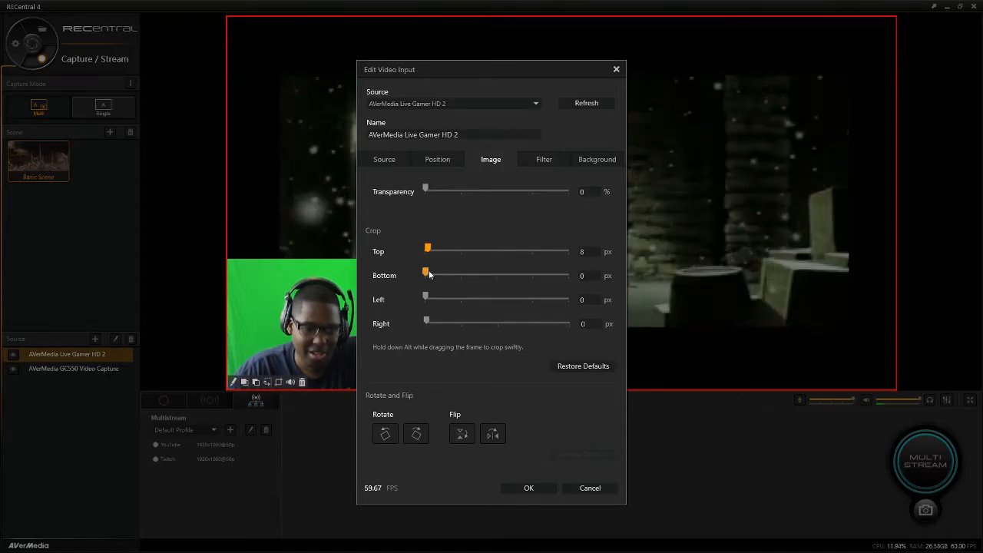
{"action": "left_click_drag", "start_coordinate": [453, 274], "coordinate": [330, 288]}
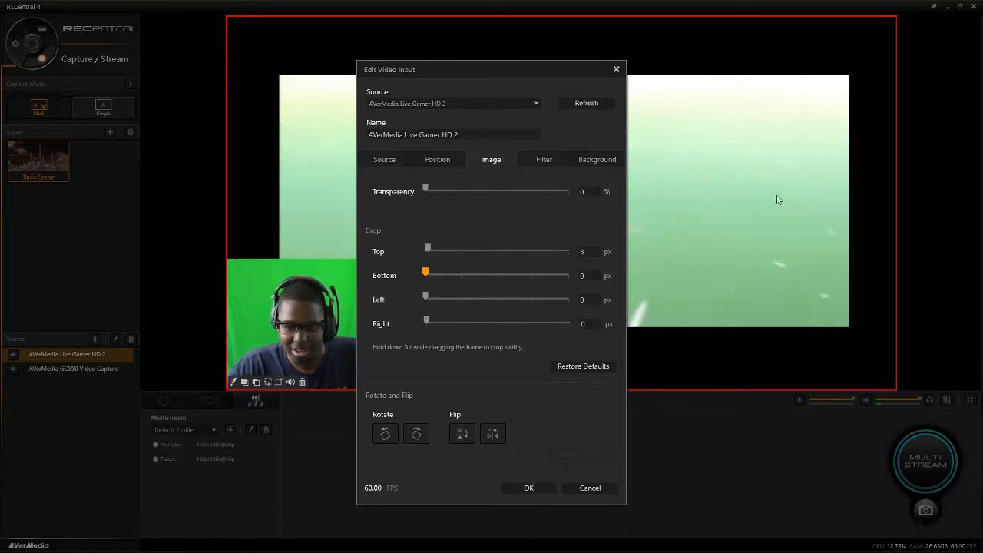
- Examine the video input's skin smoothing and whitening filters and its background removal options
{"action": "left_click", "coordinate": [566, 158]}
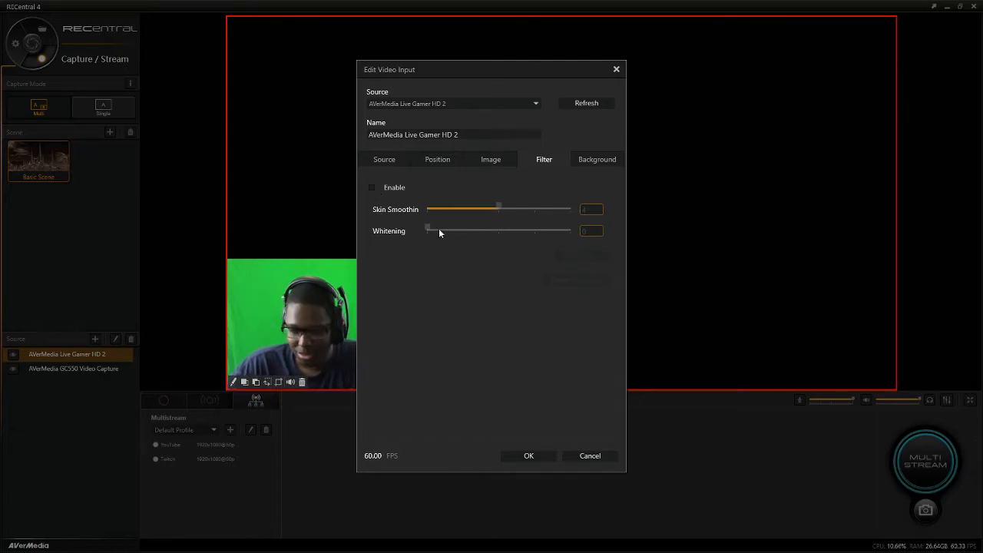
{"action": "left_click", "coordinate": [585, 163]}
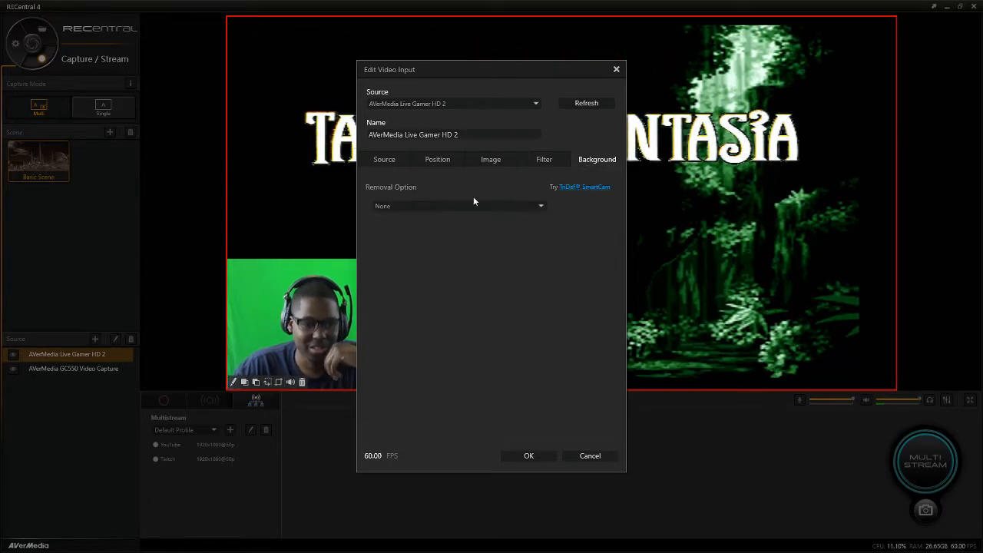
{"action": "left_click", "coordinate": [454, 206]}
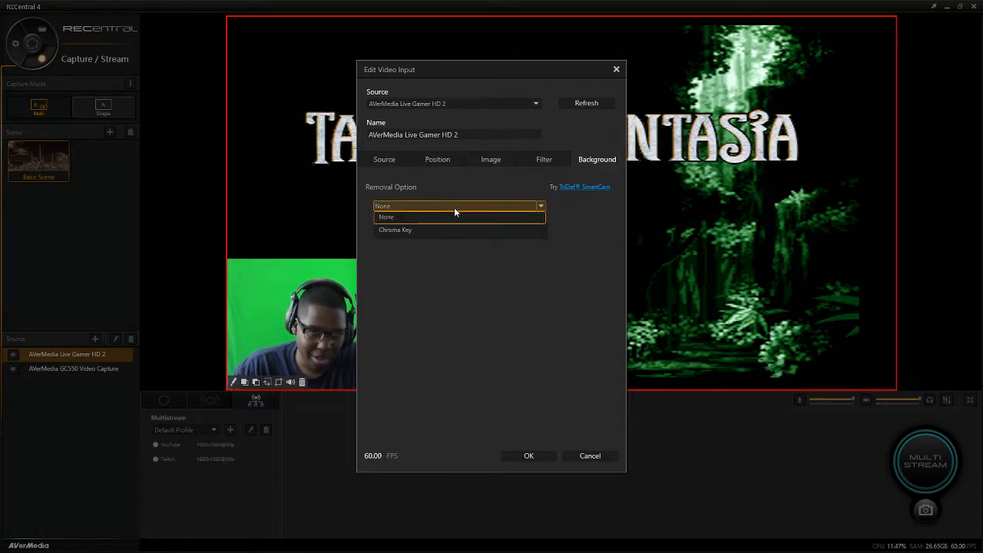
{"action": "left_click", "coordinate": [413, 267]}
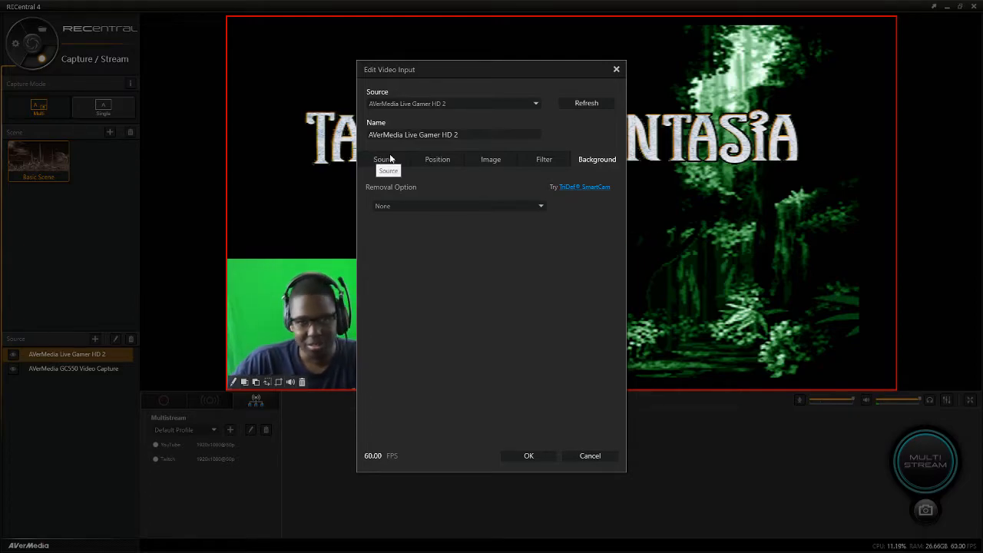
- Examine the video input's resolution, refresh rate and decode format settings
{"action": "left_click", "coordinate": [385, 159]}
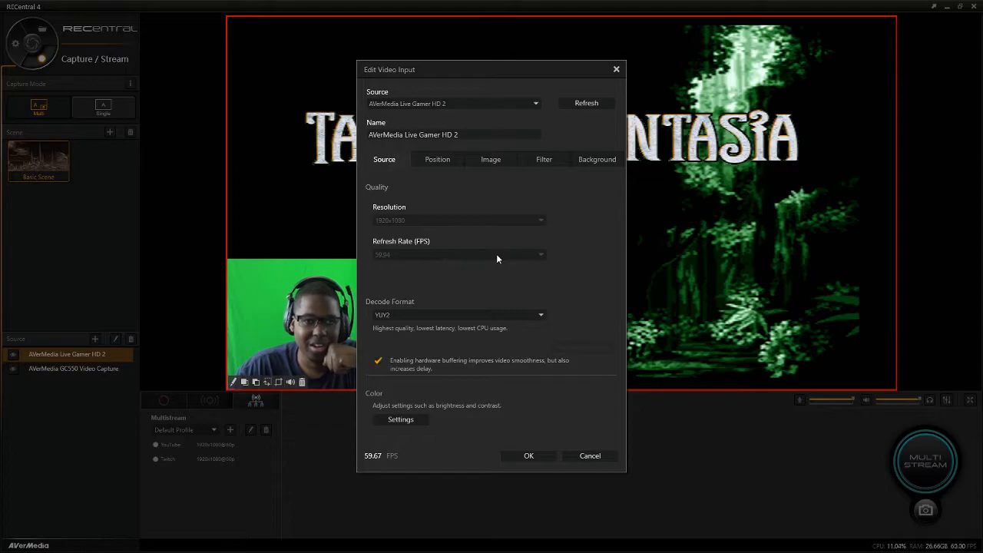
{"action": "left_click", "coordinate": [481, 314]}
{"action": "left_click", "coordinate": [480, 314]}
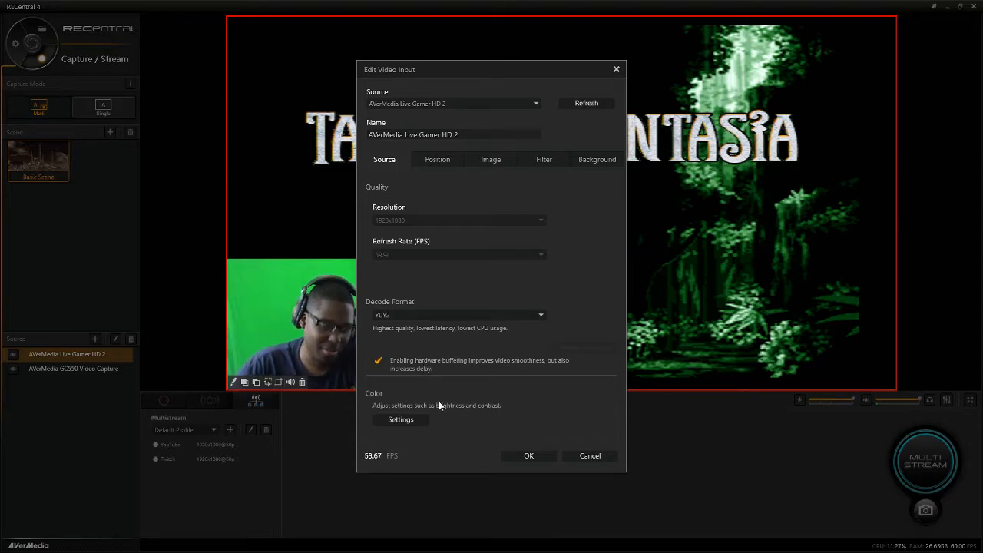
- Try the Expanded (0-255) color range, switch back to Standard (16-235), and discard the color and video input changes
{"action": "left_click", "coordinate": [416, 421]}
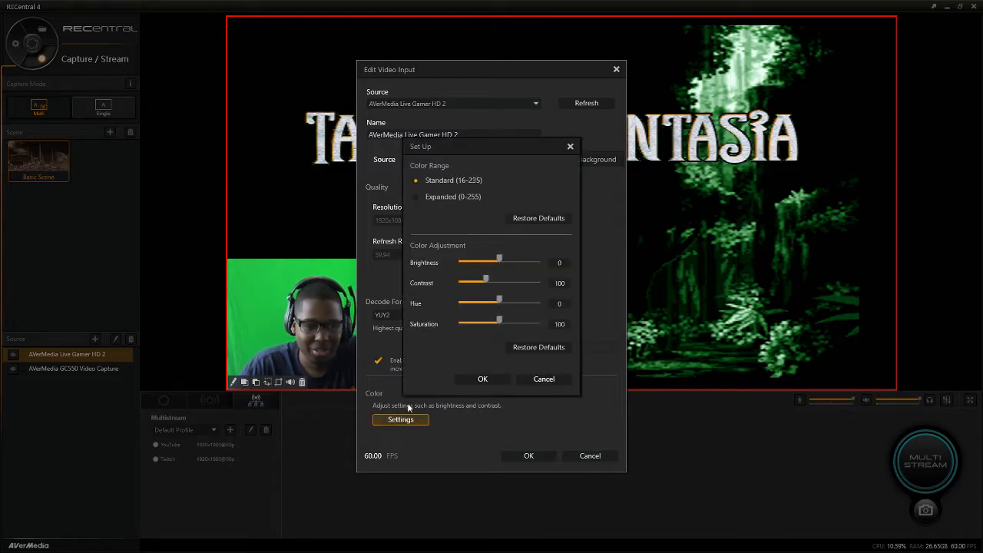
{"action": "left_click_drag", "start_coordinate": [670, 77], "coordinate": [689, 74]}
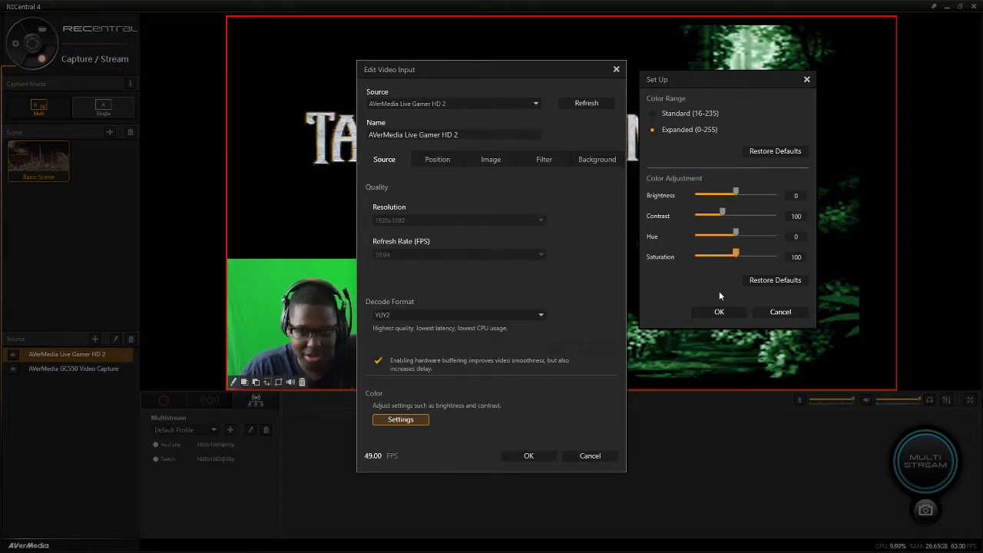
{"action": "left_click", "coordinate": [667, 118]}
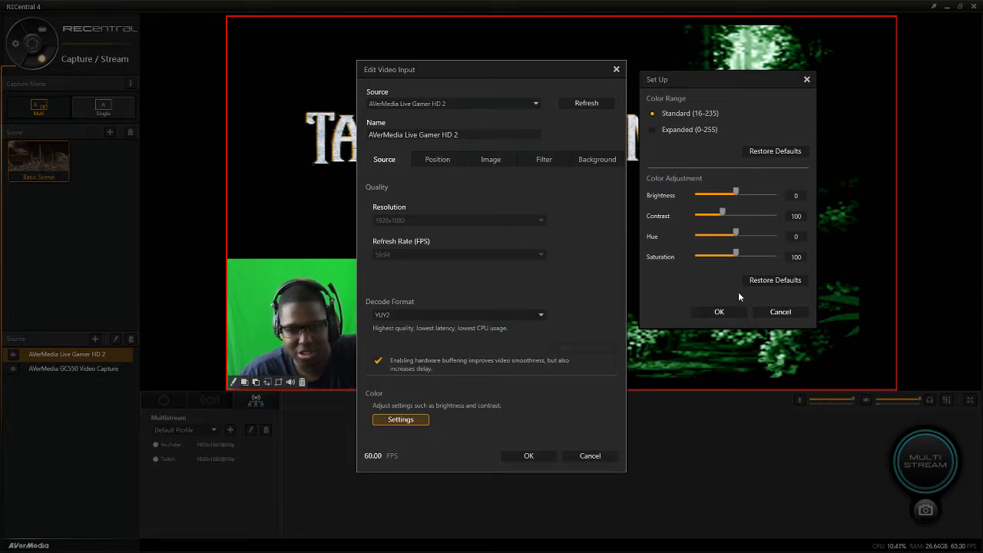
{"action": "left_click", "coordinate": [781, 311]}
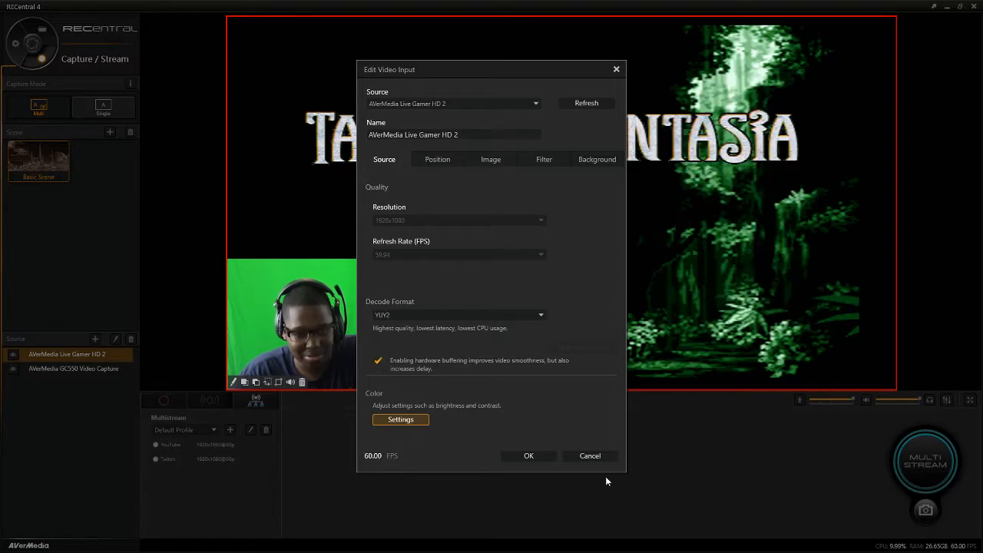
{"action": "left_click", "coordinate": [588, 456]}
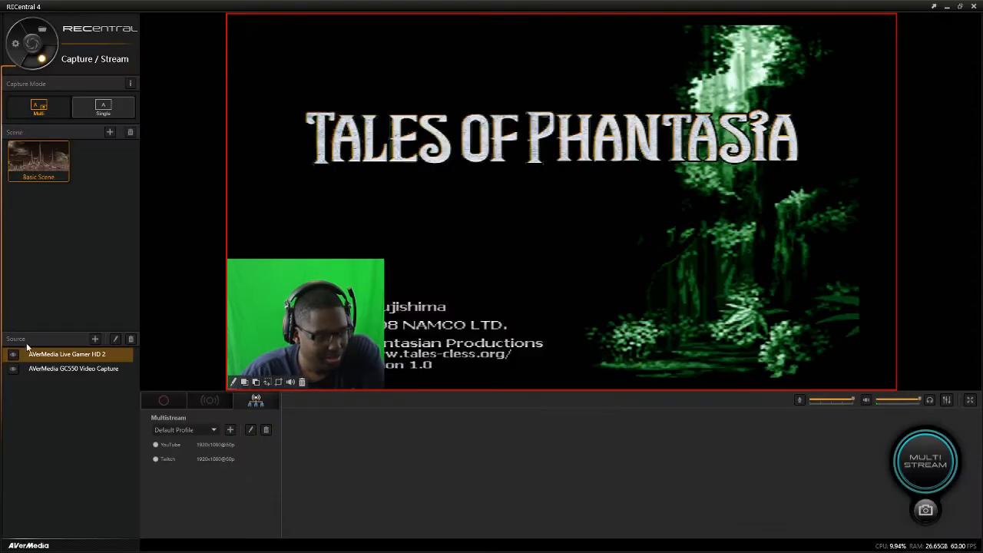
- Select the AVerMedia GC550 Video Capture source and then the AVerMedia Live Gamer HD 2 source to compare their frames
{"action": "left_click", "coordinate": [52, 369]}
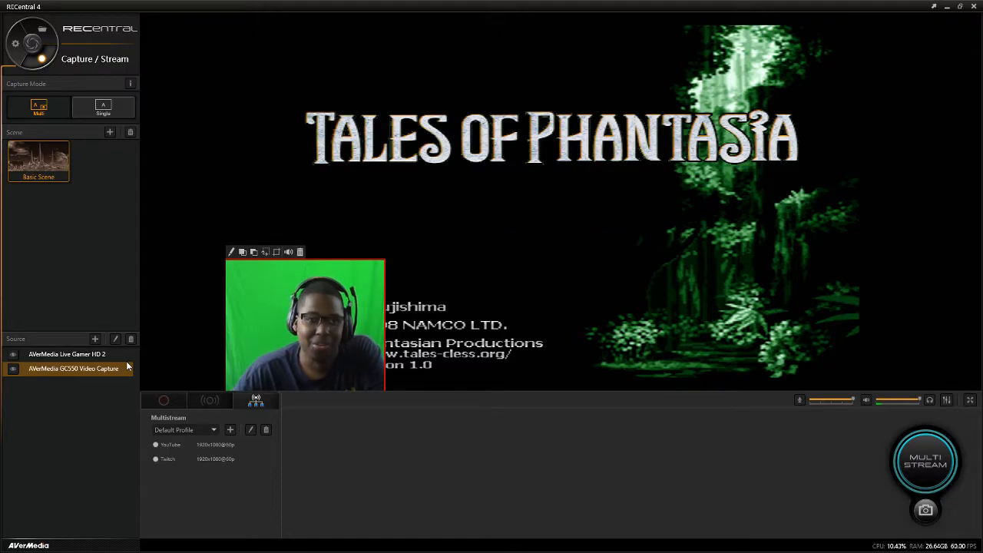
{"action": "left_click", "coordinate": [98, 353]}
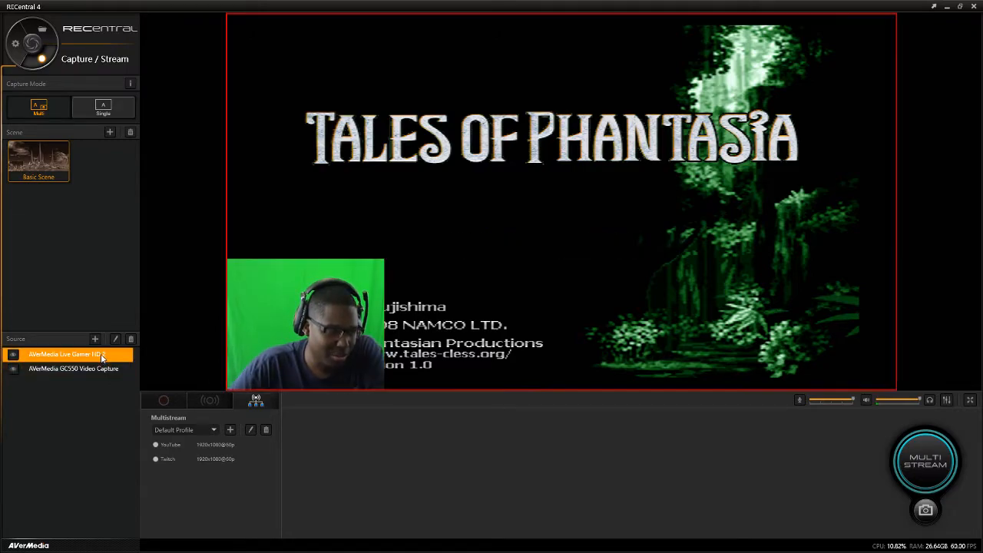
- Rename the AVerMedia Live Gamer HD 2 source as Game
{"action": "left_click", "coordinate": [93, 354]}
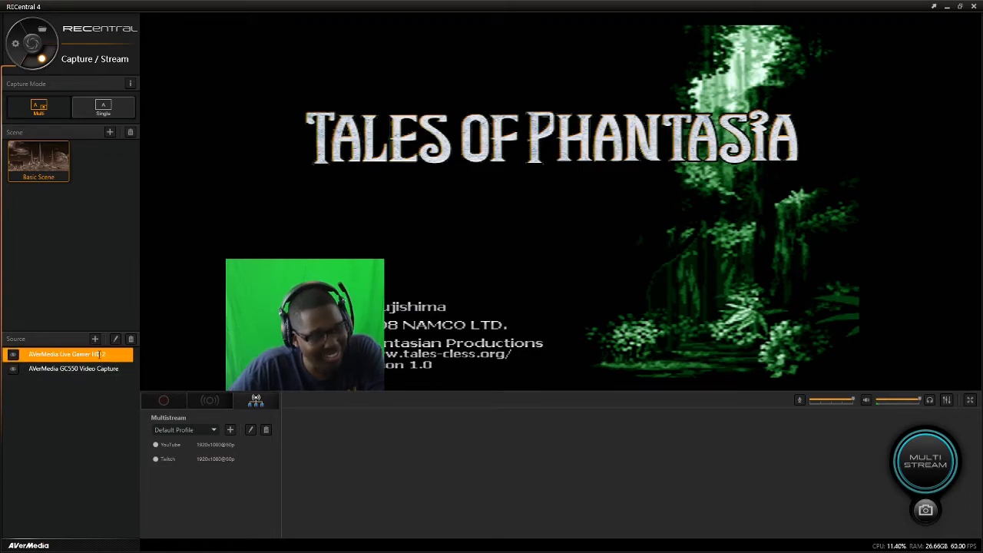
{"action": "left_click", "coordinate": [114, 339]}
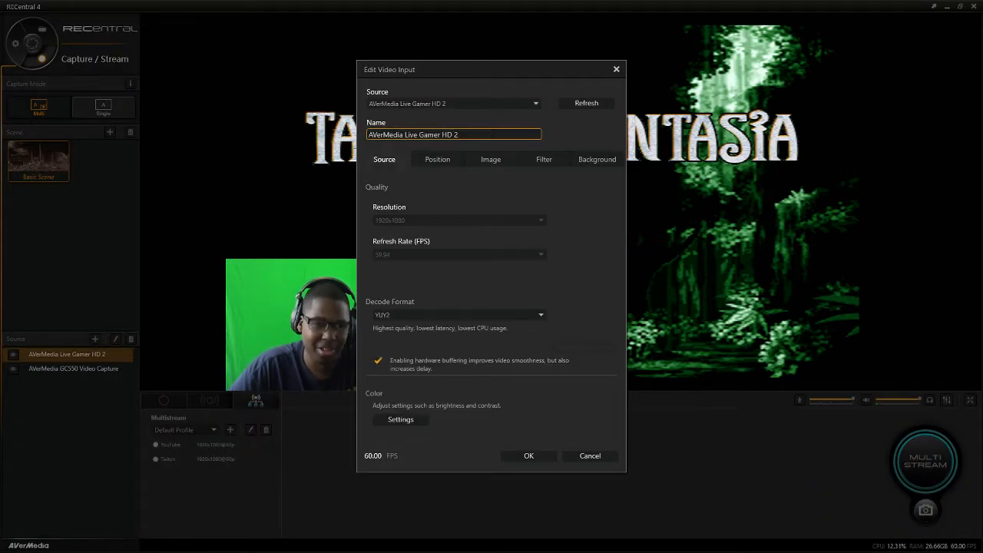
{"action": "left_click_drag", "start_coordinate": [492, 129], "coordinate": [355, 122]}
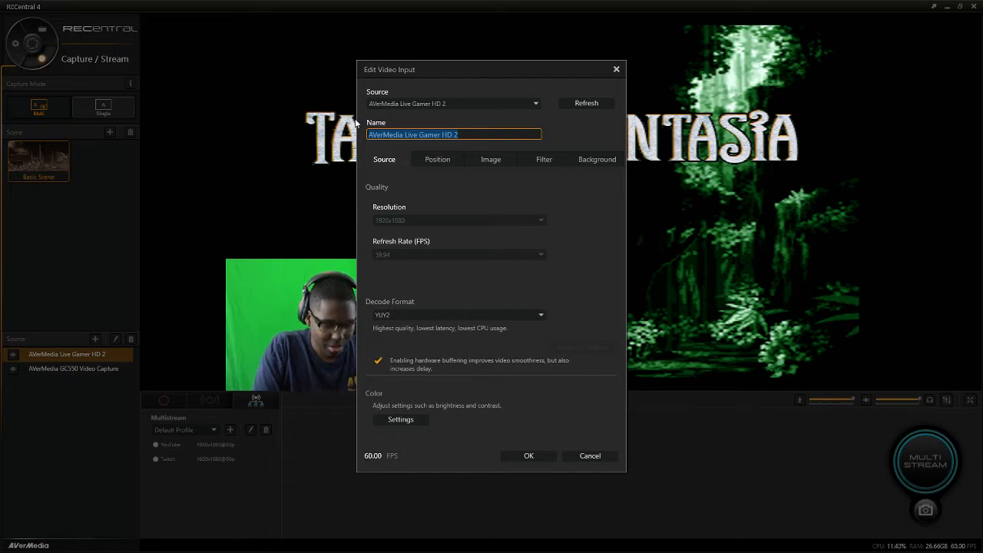
{"action": "type", "text": "Game"}
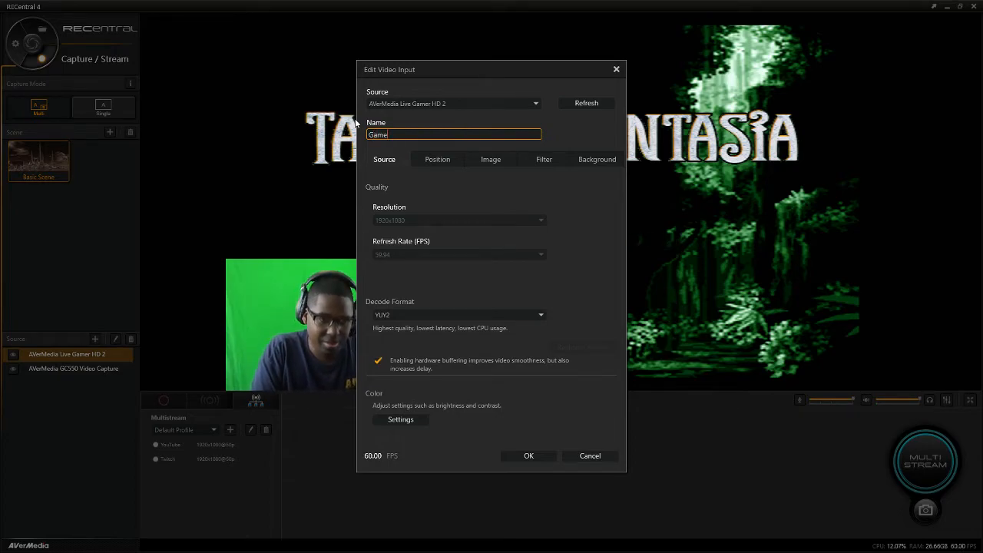
{"action": "left_click", "coordinate": [528, 455]}
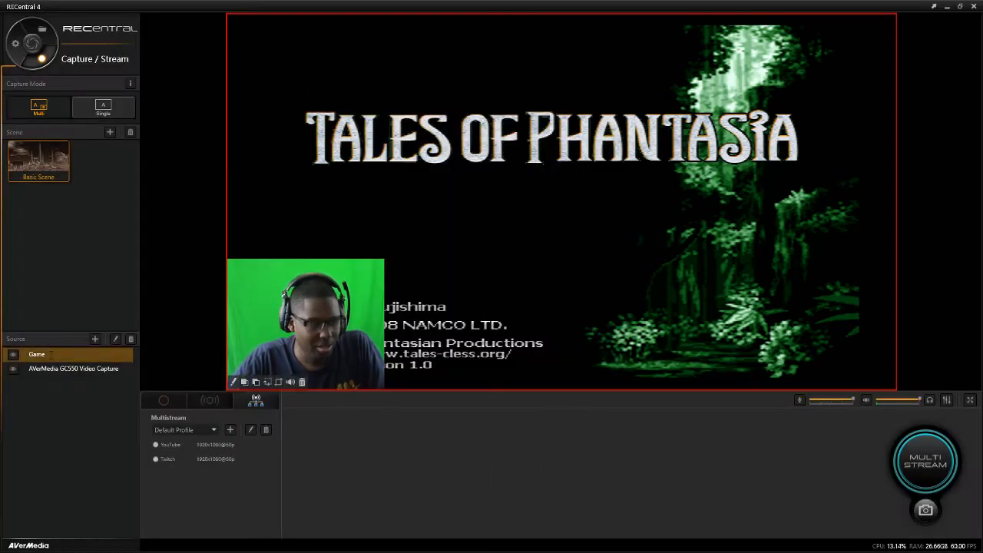
- Rename the AVerMedia GC550 Video Capture source as Facecam
{"action": "left_click", "coordinate": [92, 369]}
{"action": "right_click", "coordinate": [107, 372]}
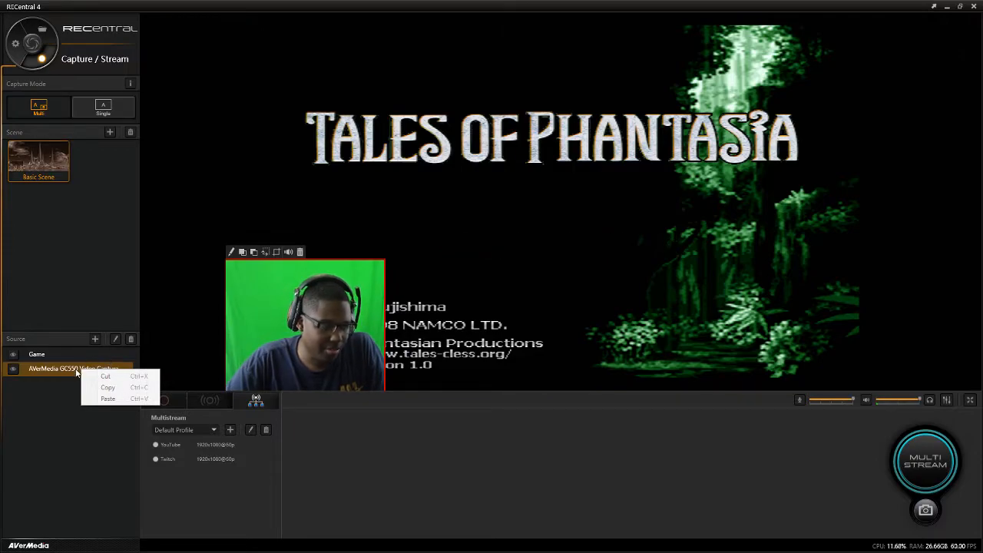
{"action": "left_click", "coordinate": [77, 372]}
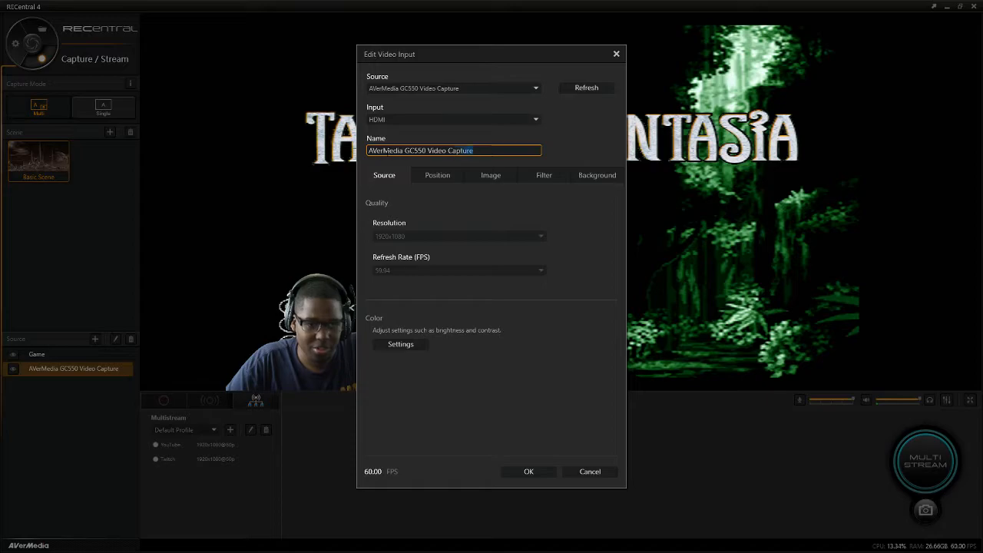
{"action": "key", "text": "ctrl+a"}
{"action": "key", "text": "BackSpace"}
{"action": "type", "text": "FaCE"}
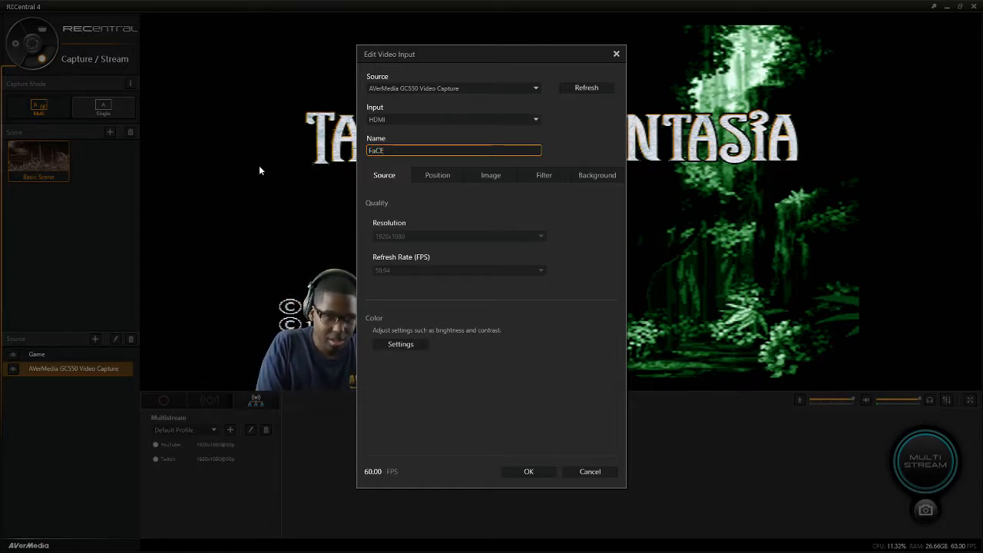
{"action": "key", "text": "BackSpace"}
{"action": "key", "text": "BackSpace"}
{"action": "type", "text": "c"}
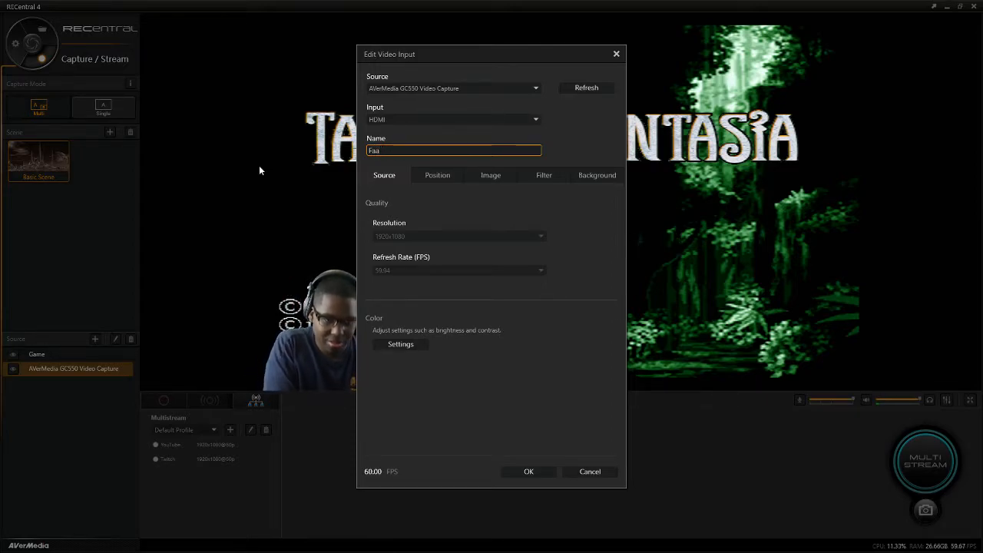
{"action": "type", "text": "ecam"}
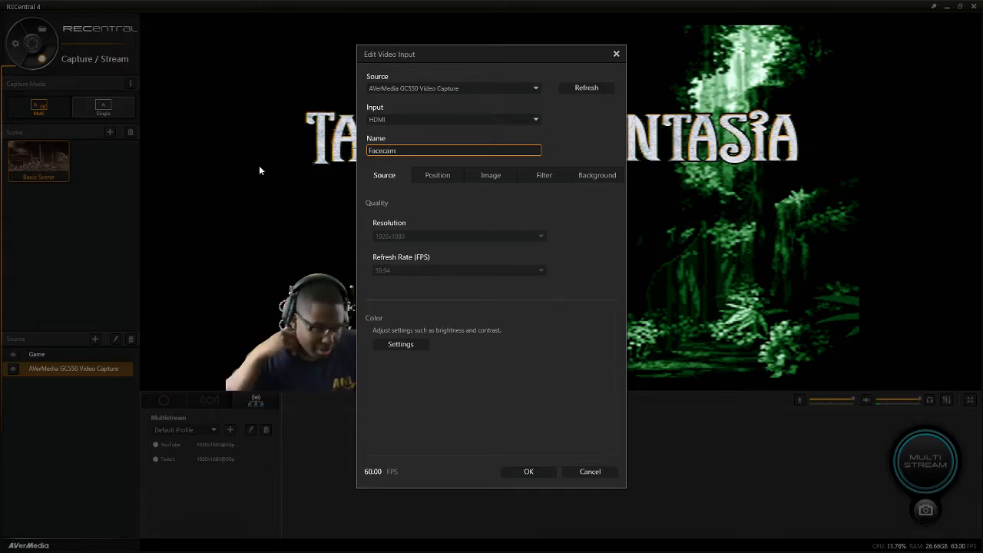
{"action": "left_click", "coordinate": [528, 472]}
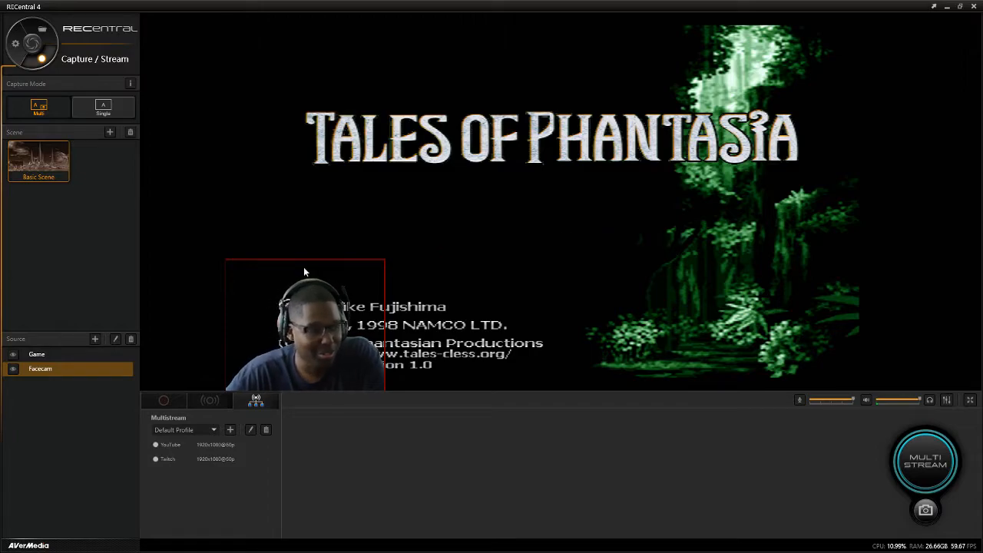
- Switch to recording mode, choose Default Profile as the recording quality and open that profile for editing
{"action": "left_click", "coordinate": [175, 400]}
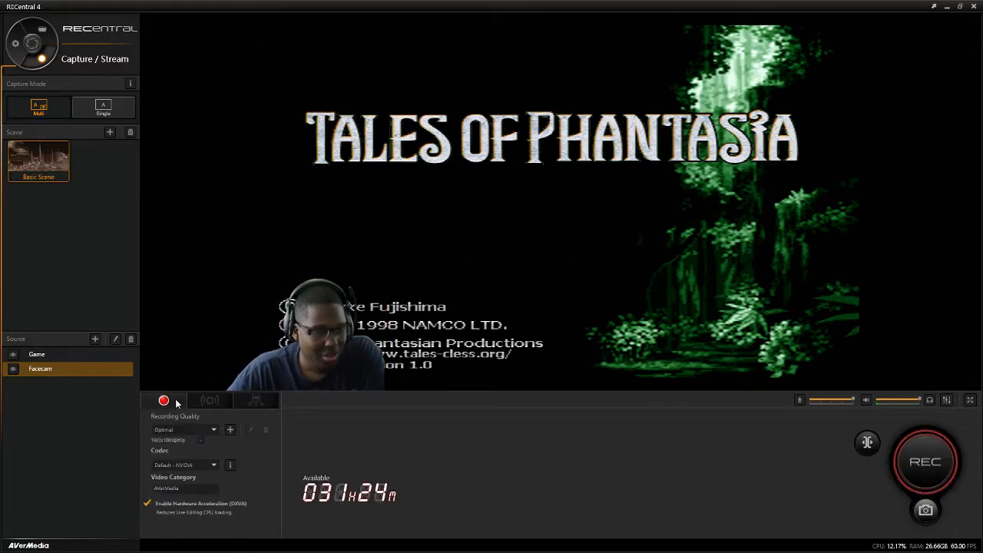
{"action": "left_click", "coordinate": [213, 429]}
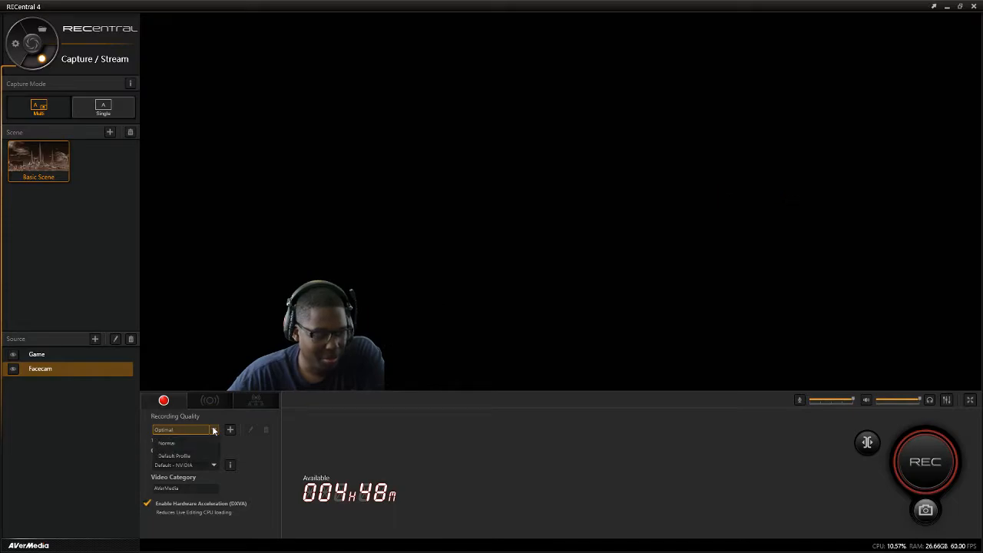
{"action": "left_click", "coordinate": [191, 480]}
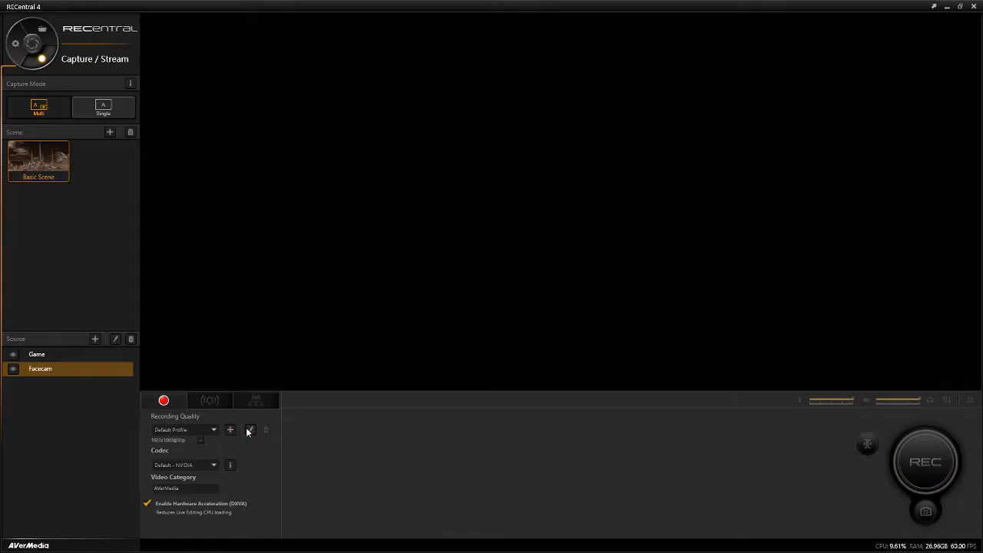
{"action": "left_click", "coordinate": [249, 430]}
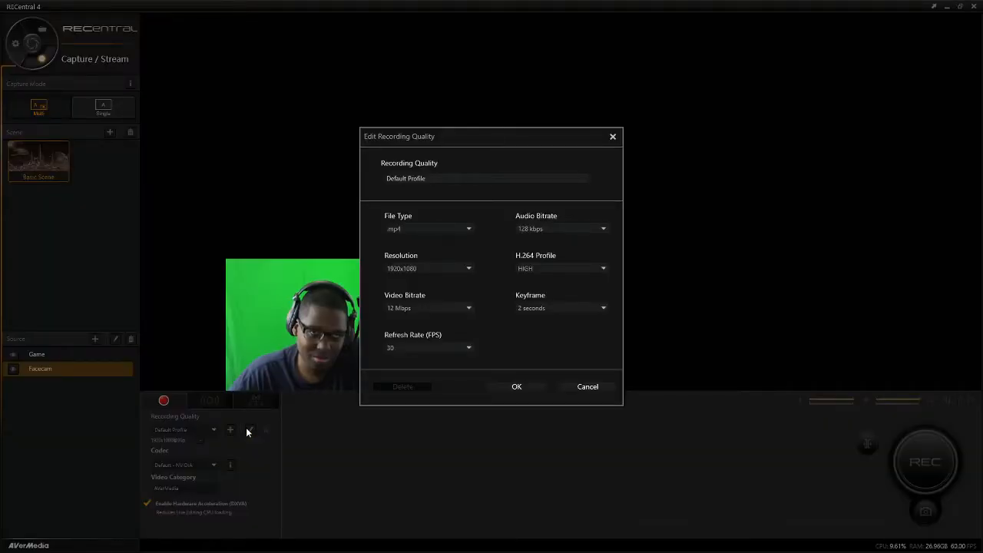
- Look through the recording profile's available resolutions and select 1920x1080
{"action": "left_click", "coordinate": [457, 269]}
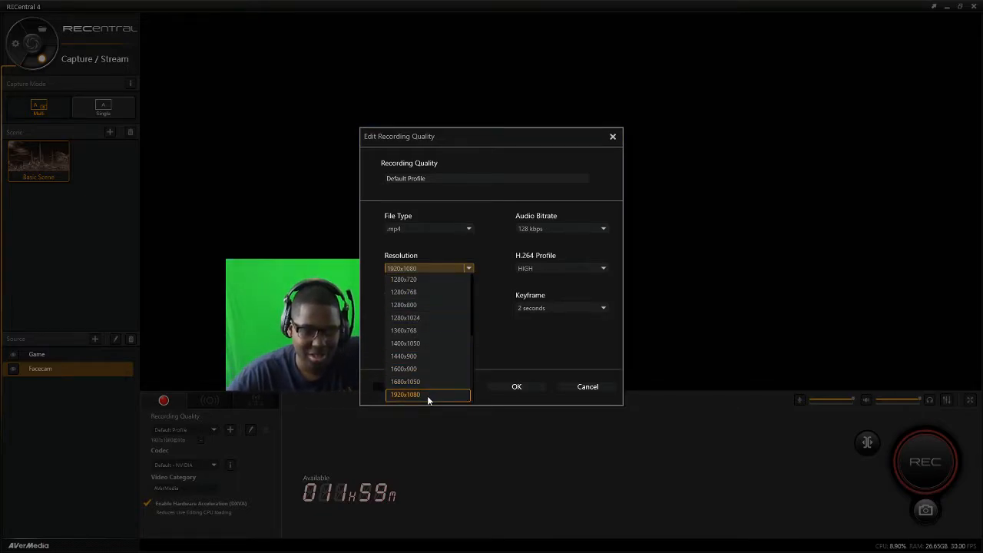
{"action": "scroll", "coordinate": [440, 284], "scroll_direction": "up", "scroll_amount": 3}
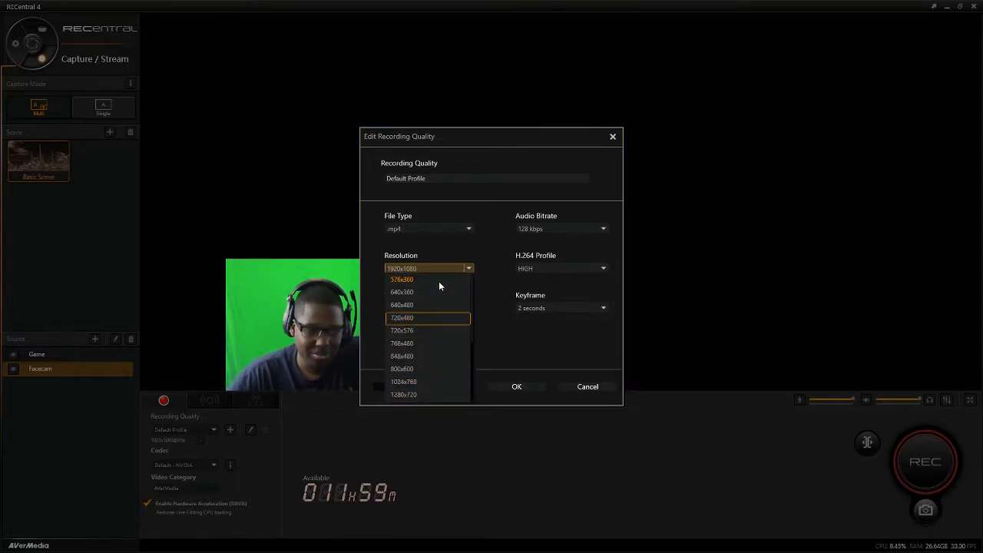
{"action": "scroll", "coordinate": [449, 361], "scroll_direction": "down", "scroll_amount": 3}
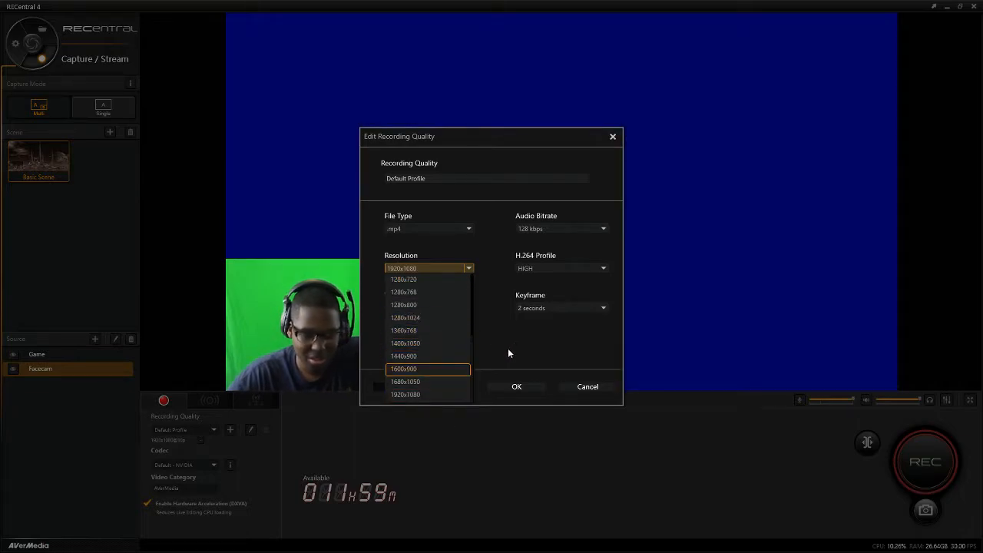
{"action": "left_click", "coordinate": [441, 396]}
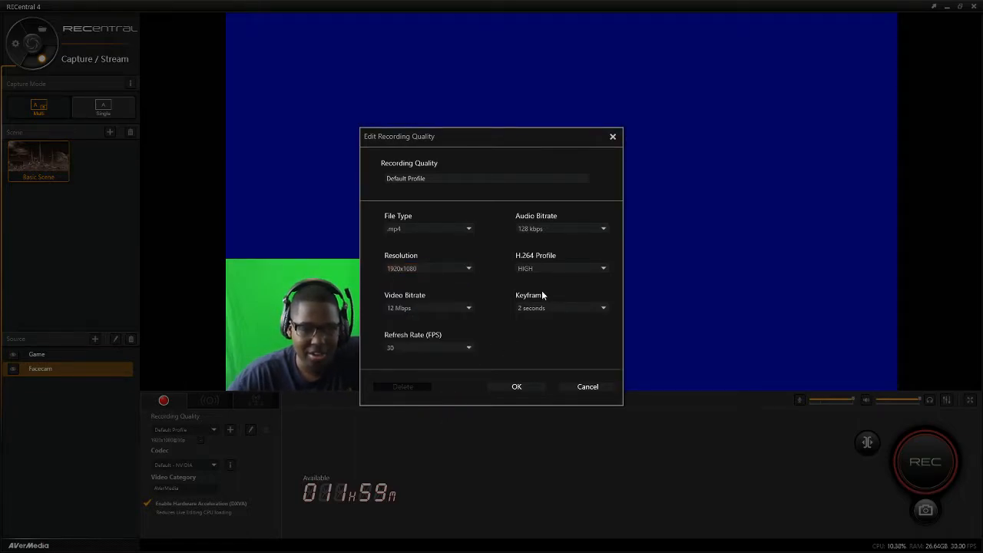
- Try a 256 kbps audio bitrate for the recording profile and check the available file types
{"action": "left_click", "coordinate": [557, 223]}
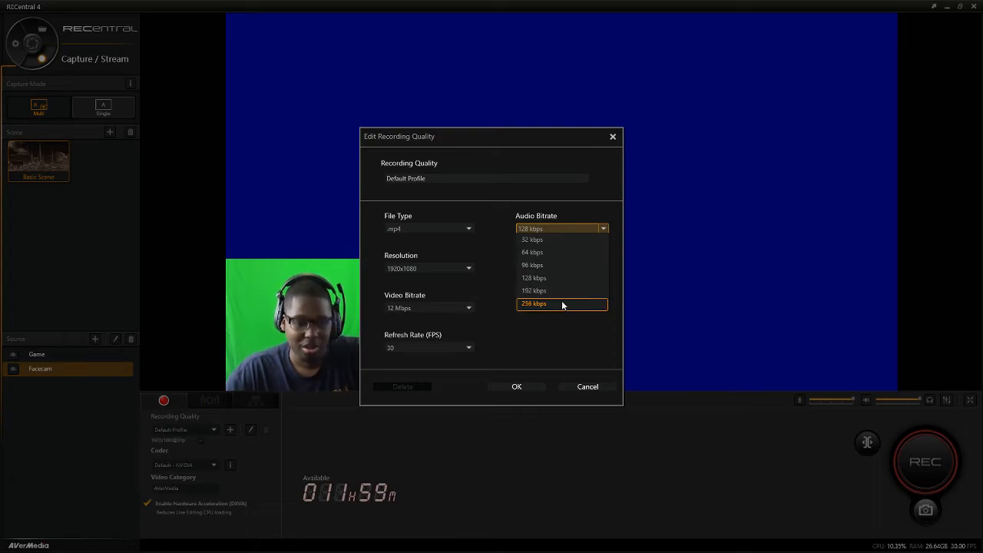
{"action": "left_click", "coordinate": [558, 303]}
{"action": "left_click", "coordinate": [422, 264]}
{"action": "left_click", "coordinate": [423, 263]}
{"action": "left_click", "coordinate": [422, 229]}
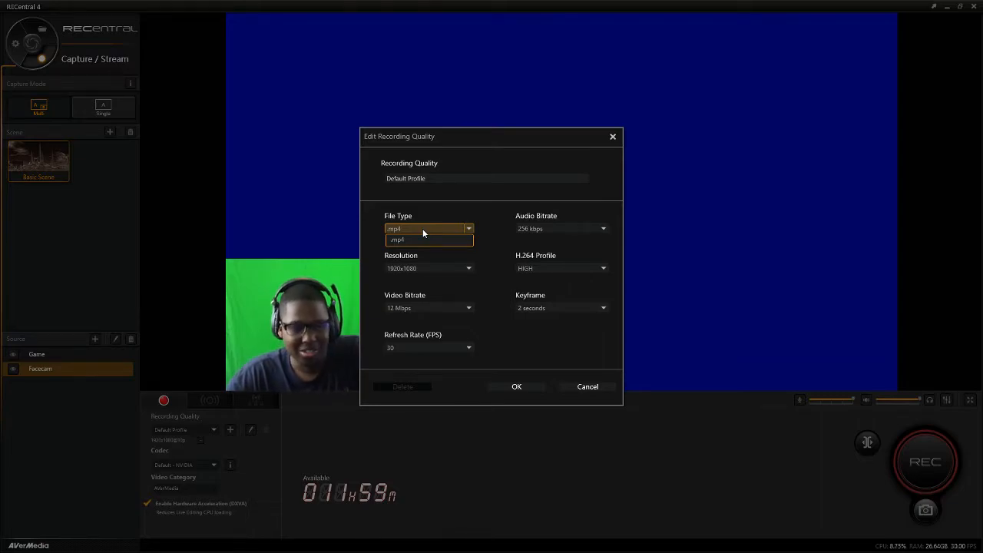
{"action": "left_click", "coordinate": [422, 228]}
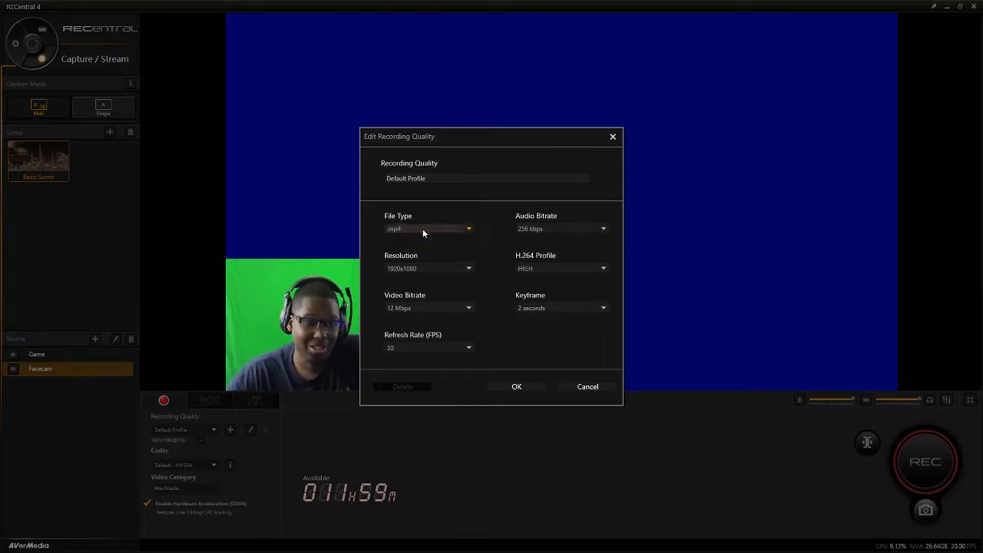
- Try a 60 Mbps video bitrate, view the refresh rate options, and discard the recording quality changes
{"action": "left_click", "coordinate": [431, 310]}
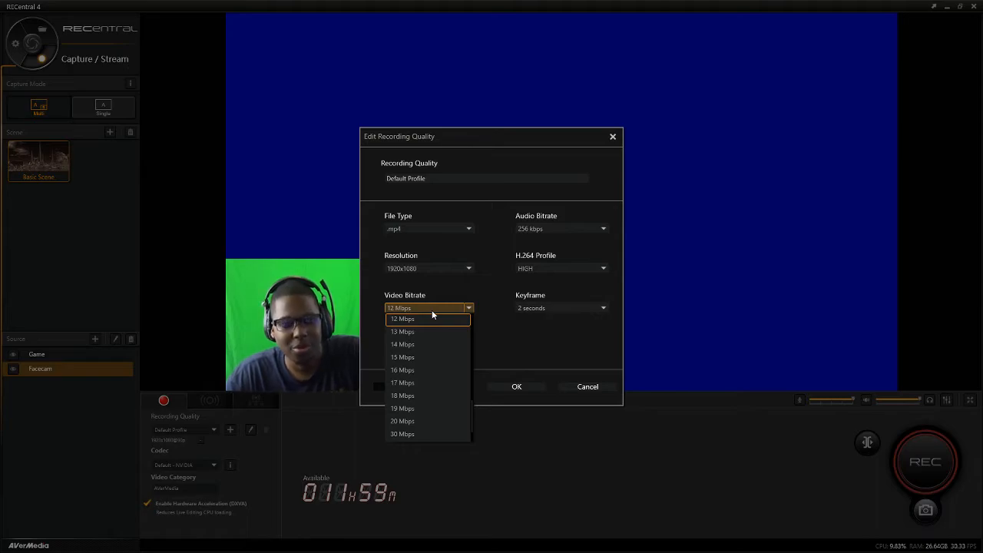
{"action": "scroll", "coordinate": [430, 407], "scroll_direction": "down", "scroll_amount": 1}
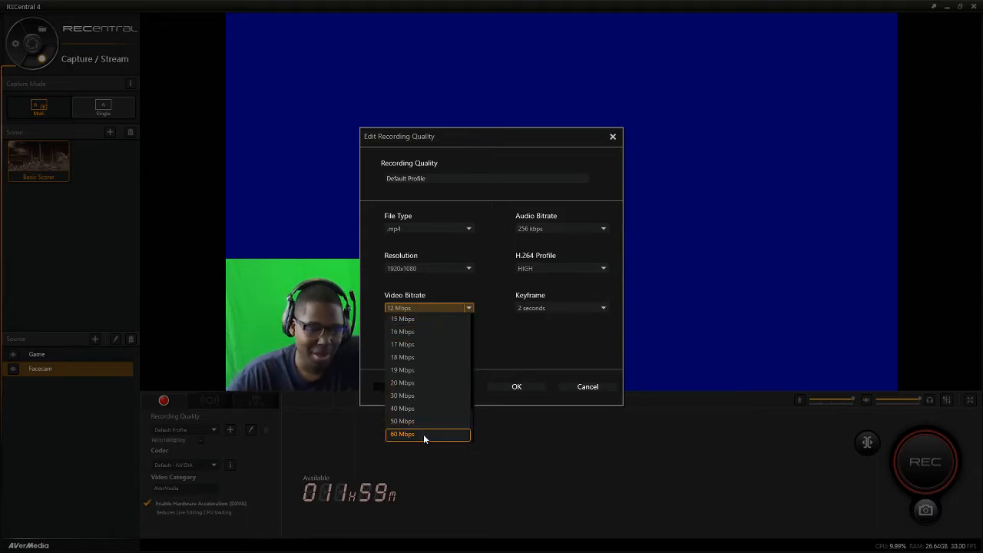
{"action": "left_click", "coordinate": [423, 434]}
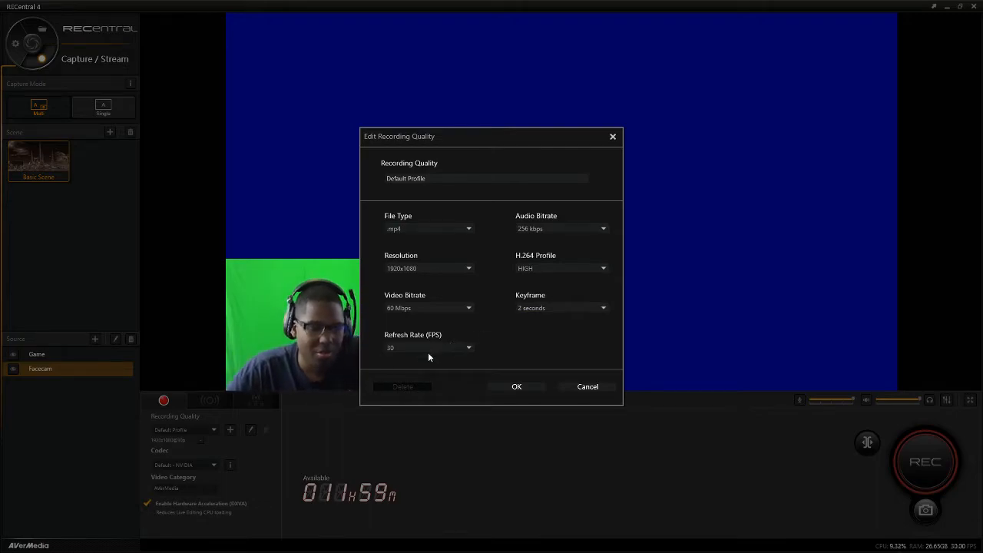
{"action": "left_click", "coordinate": [407, 348]}
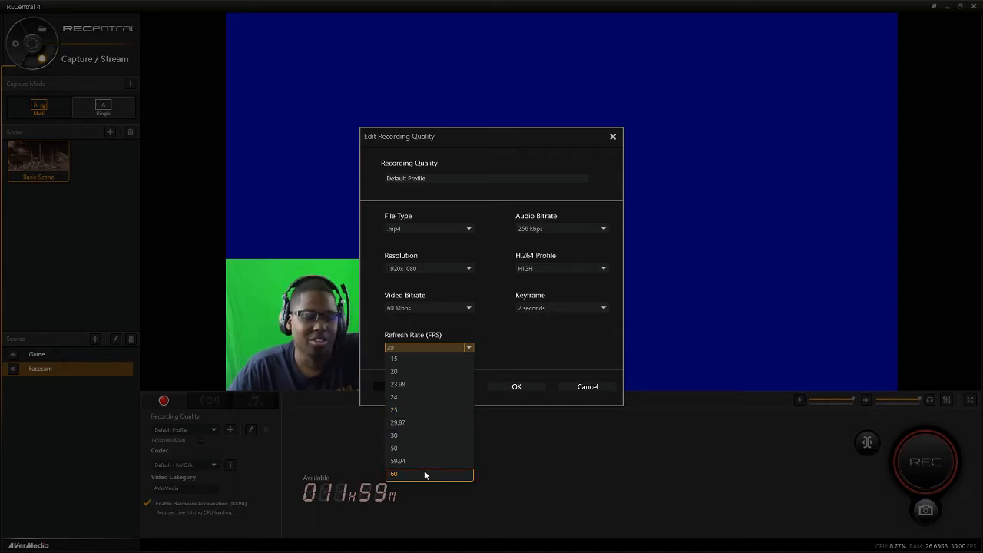
{"action": "left_click", "coordinate": [557, 336]}
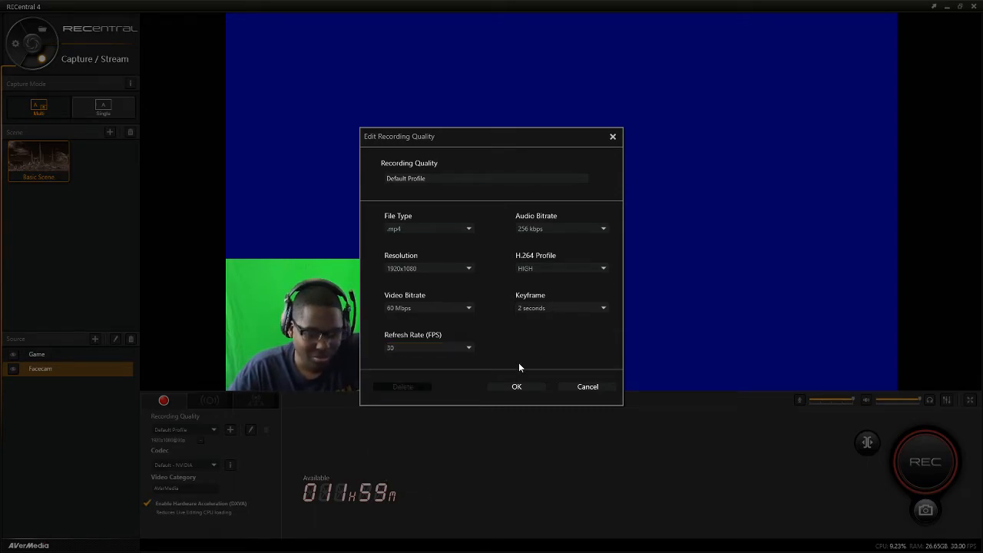
{"action": "left_click", "coordinate": [580, 387]}
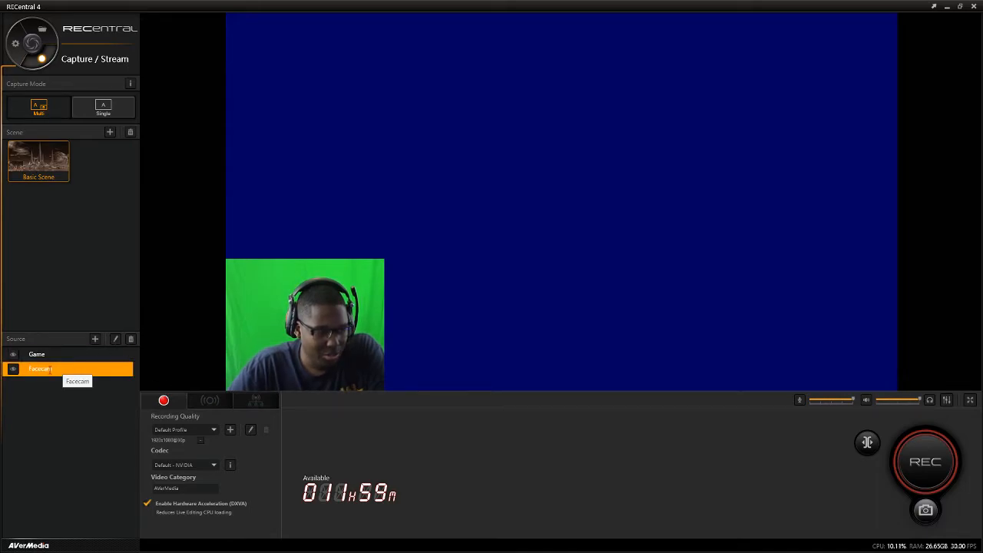
- Open the Facecam source for editing and examine its color range and color adjustment settings without changing them
{"action": "left_click", "coordinate": [114, 338]}
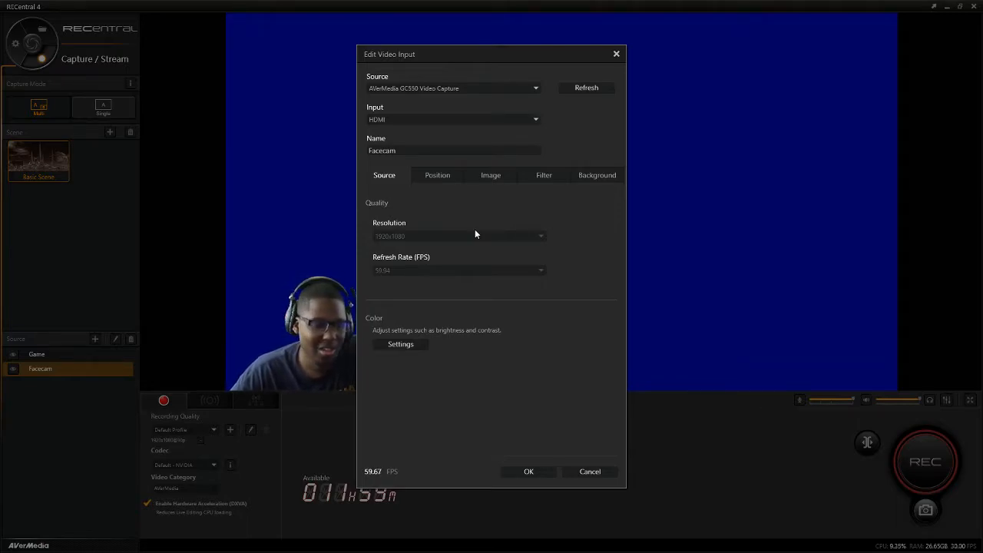
{"action": "left_click", "coordinate": [406, 345]}
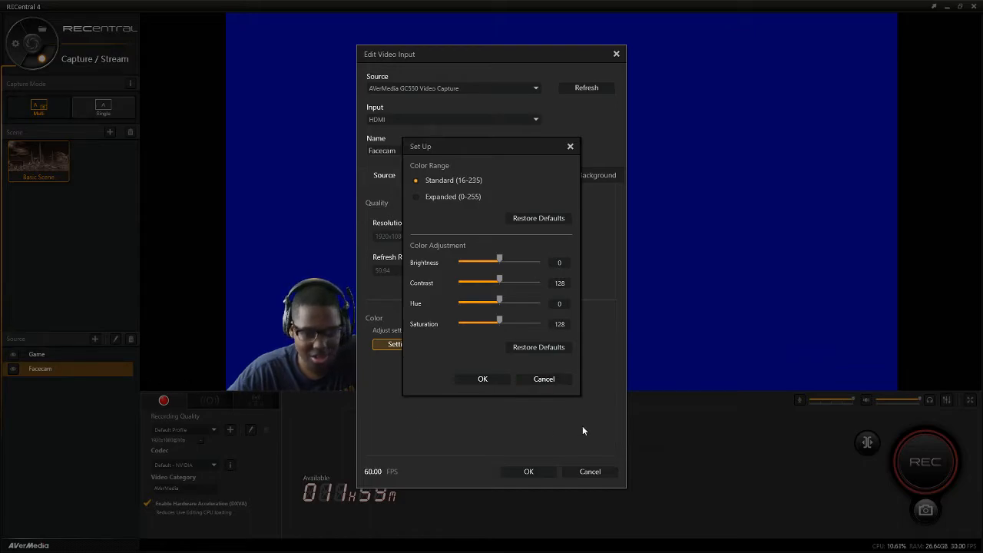
{"action": "left_click", "coordinate": [547, 379]}
- Disable Lock Aspect Ratio and enable Lock Position for the Facecam source
{"action": "left_click", "coordinate": [439, 175]}
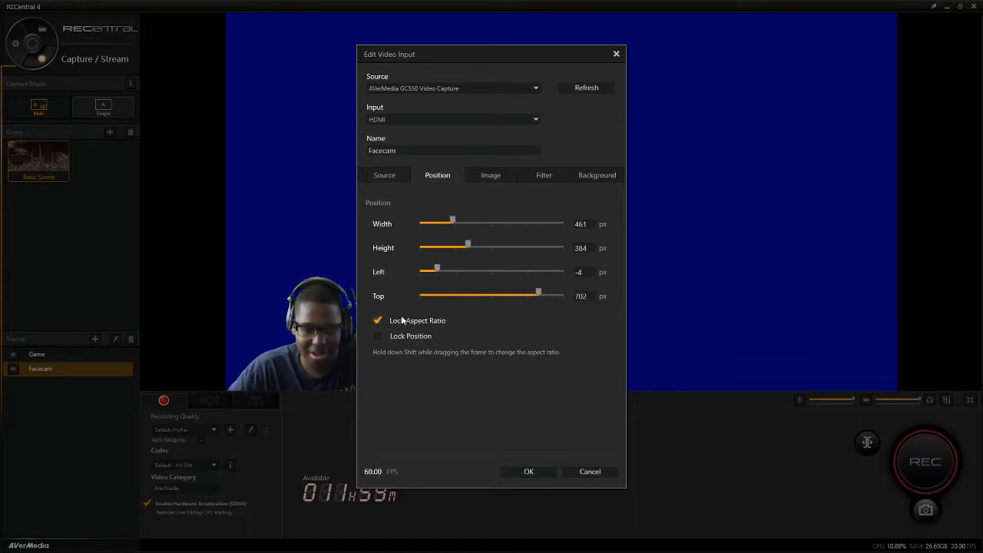
{"action": "left_click", "coordinate": [377, 321]}
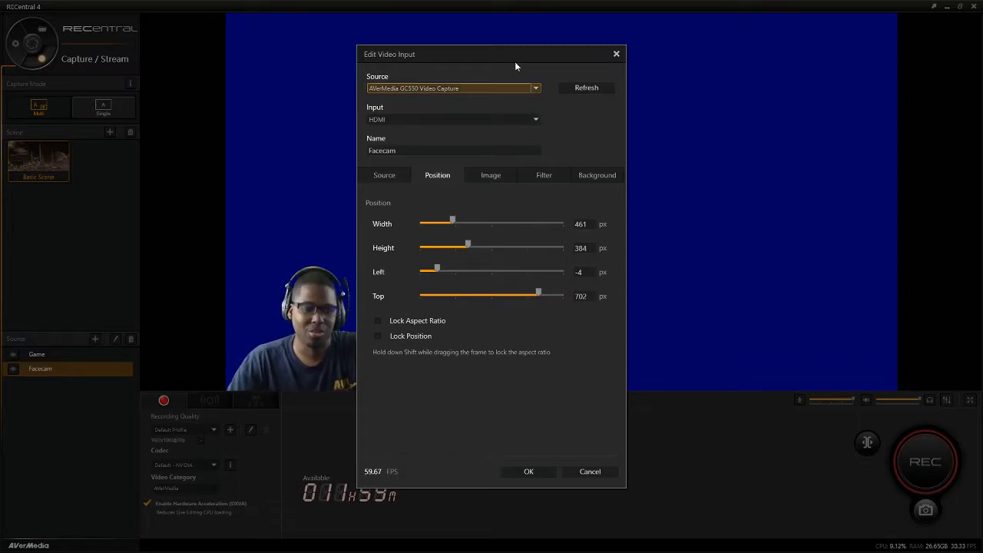
{"action": "left_click", "coordinate": [399, 177]}
{"action": "left_click", "coordinate": [448, 181]}
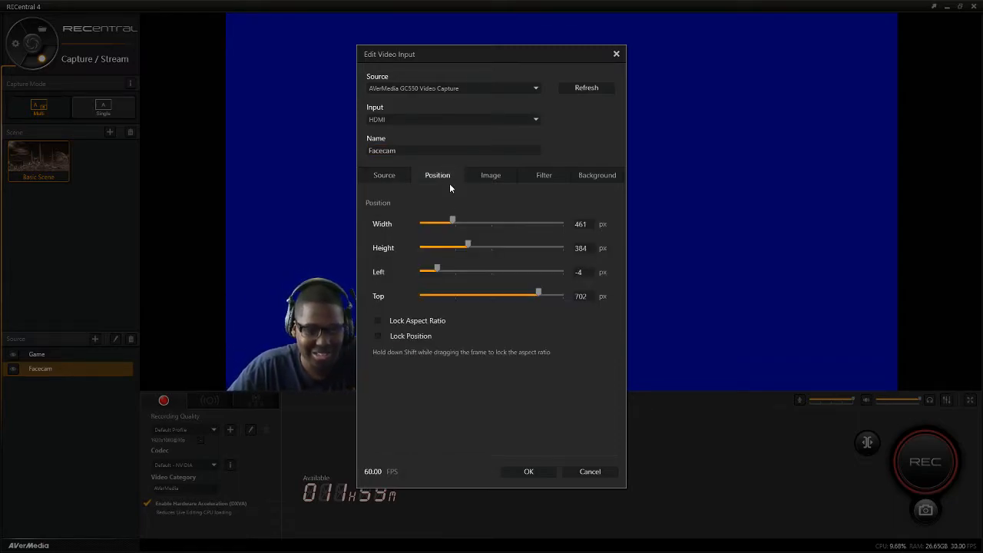
{"action": "left_click", "coordinate": [407, 336]}
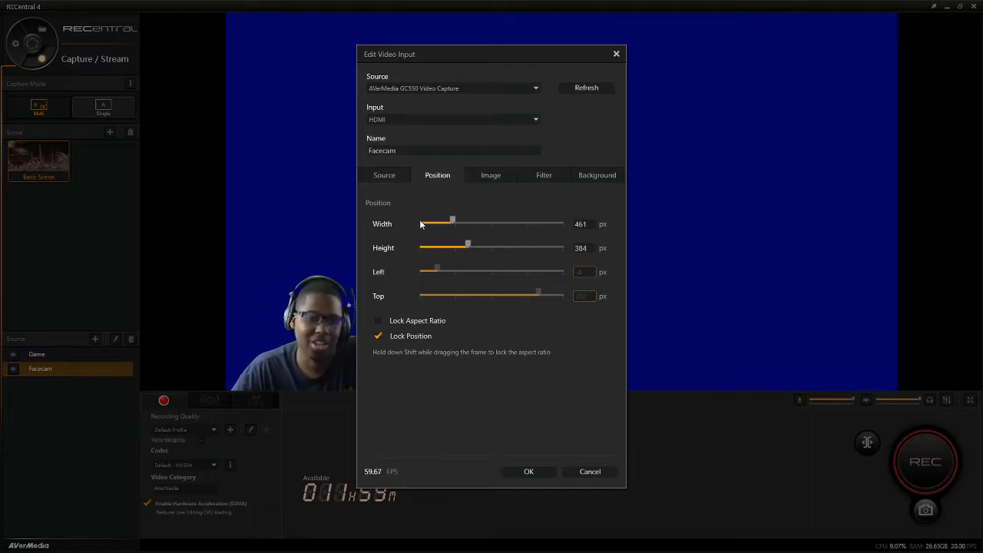
- Try 100% transparency on the Facecam image and return it to 0%
{"action": "left_click", "coordinate": [490, 178]}
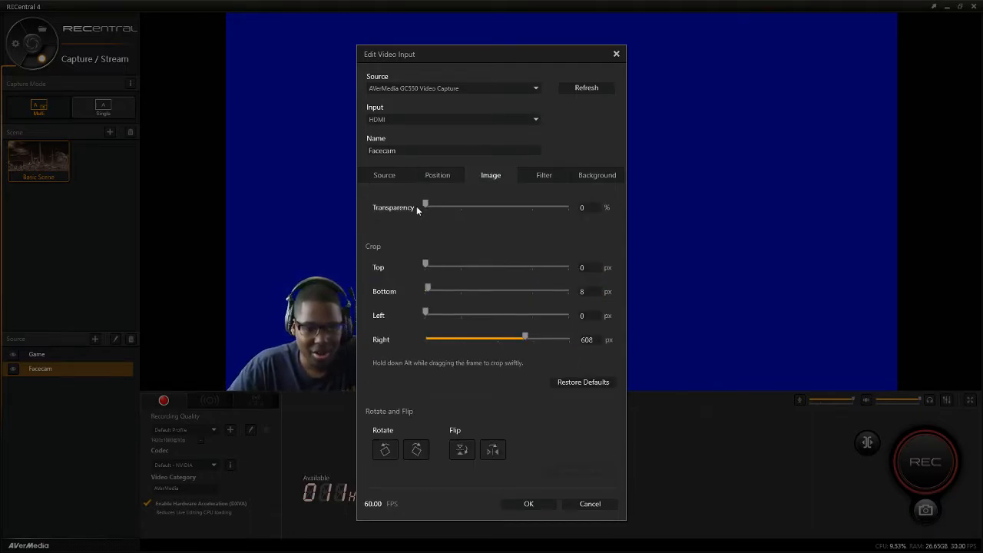
{"action": "left_click_drag", "start_coordinate": [423, 207], "coordinate": [477, 208]}
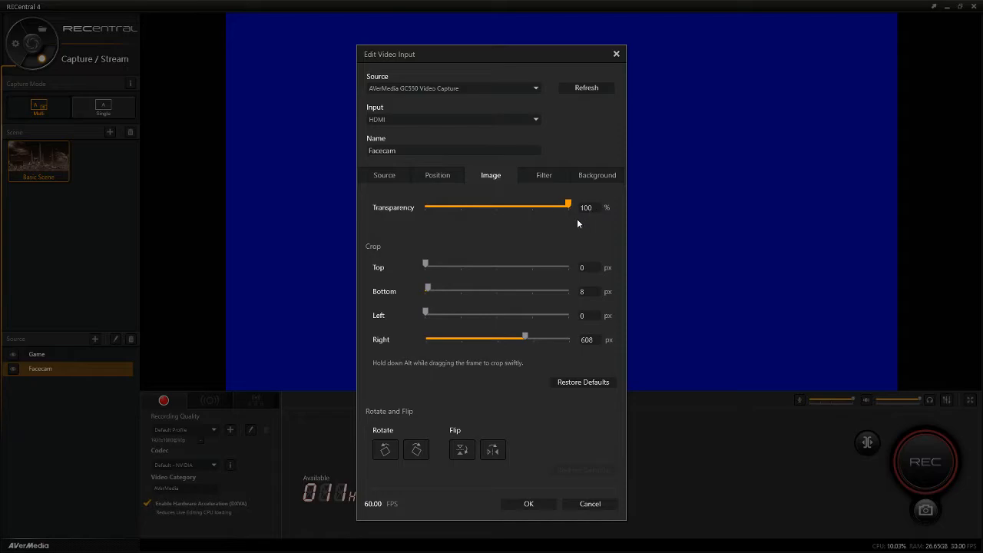
{"action": "left_click_drag", "start_coordinate": [537, 216], "coordinate": [381, 215]}
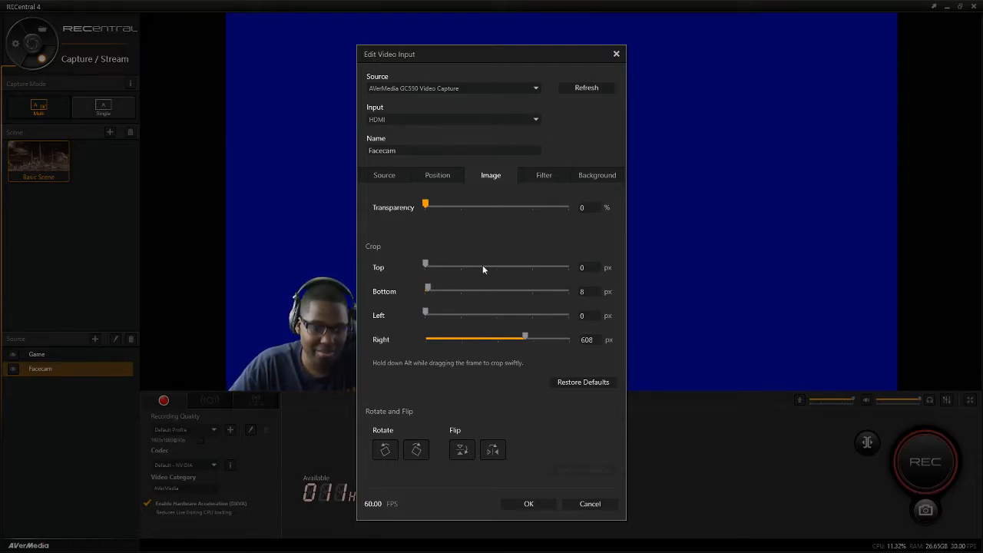
- Restore the Facecam's default crop values after testing the right crop, and set the right crop to 544 px
{"action": "left_click_drag", "start_coordinate": [452, 340], "coordinate": [566, 342]}
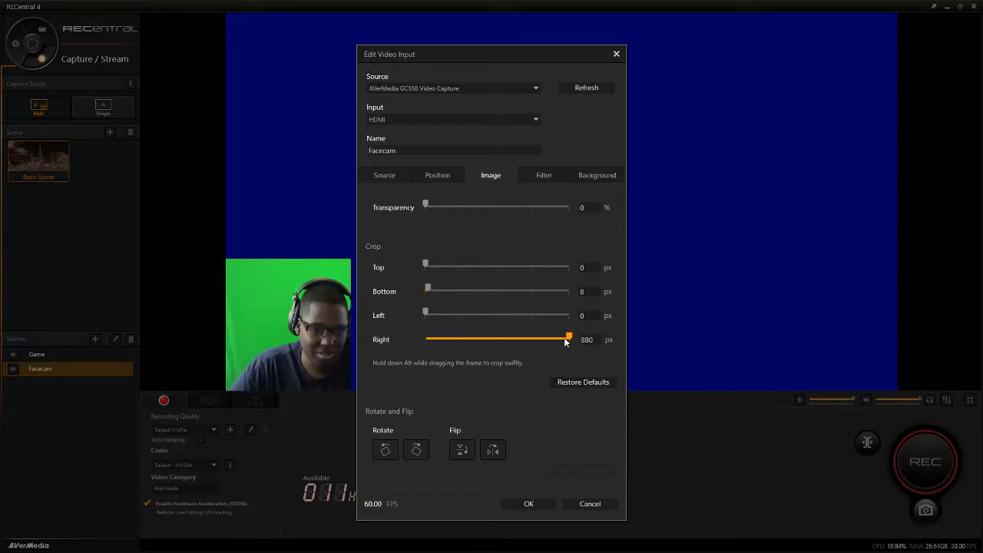
{"action": "left_click", "coordinate": [586, 382]}
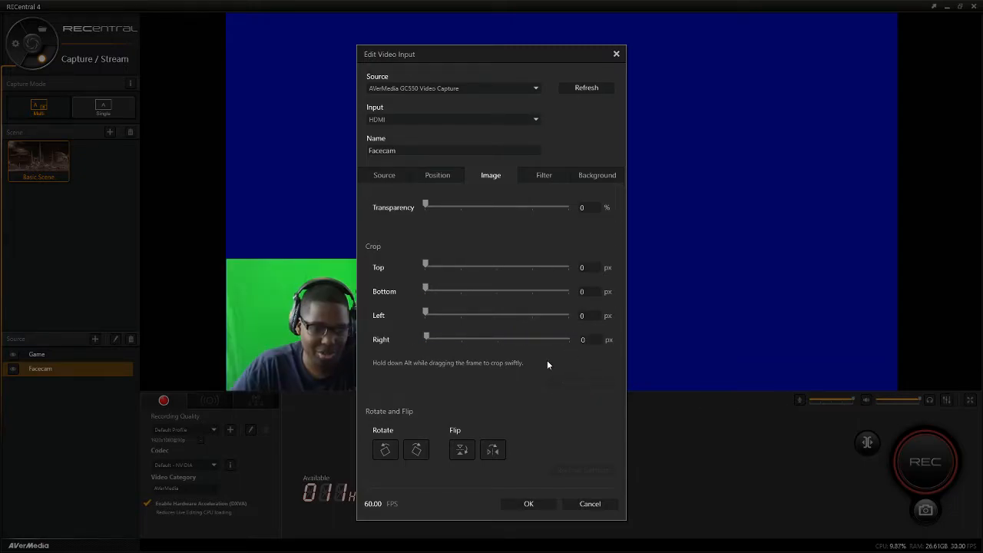
{"action": "left_click_drag", "start_coordinate": [480, 48], "coordinate": [686, 52]}
{"action": "left_click_drag", "start_coordinate": [599, 342], "coordinate": [687, 342]}
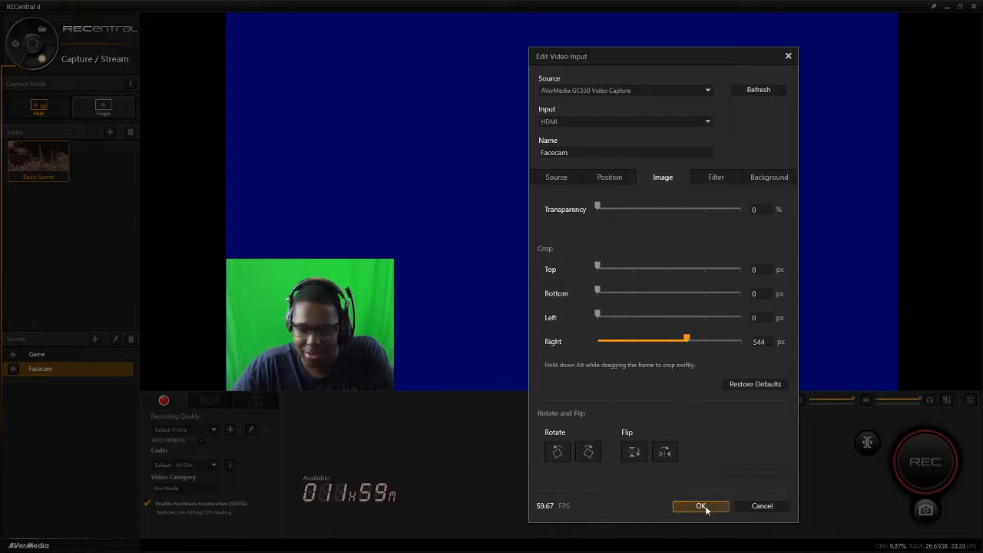
{"action": "left_click_drag", "start_coordinate": [711, 57], "coordinate": [616, 48]}
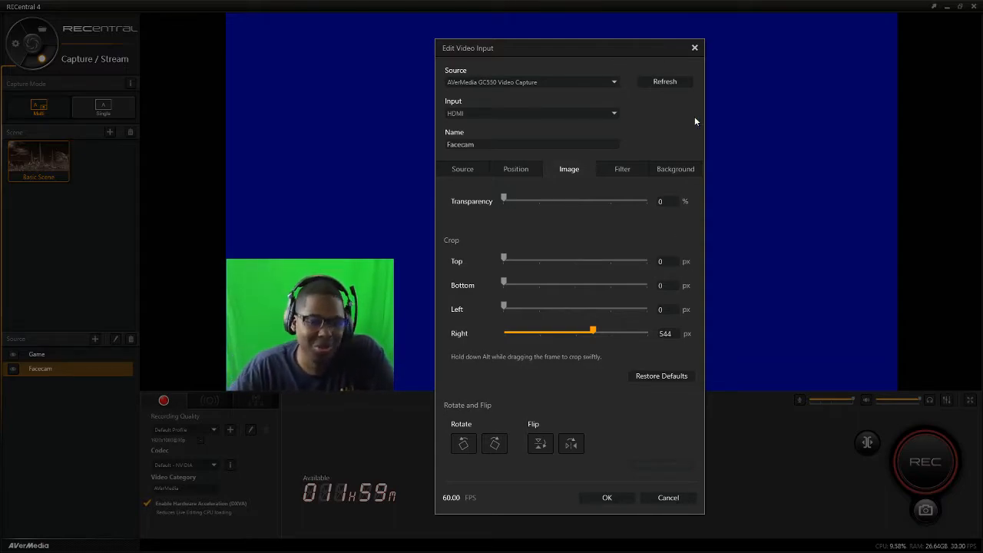
- View the Facecam's filter options, set its green Chroma Key tolerance to 79, and apply the video input settings
{"action": "left_click", "coordinate": [618, 170]}
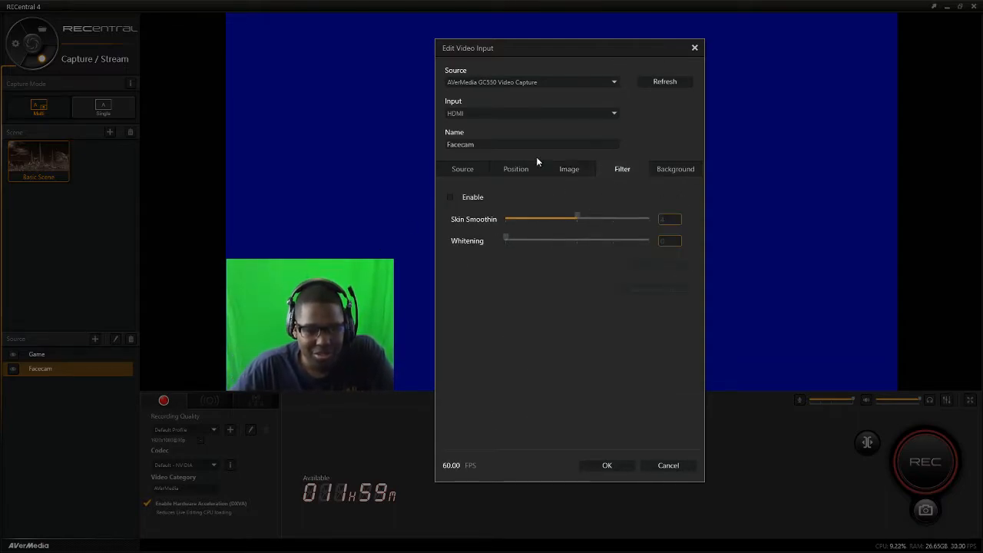
{"action": "left_click", "coordinate": [674, 172]}
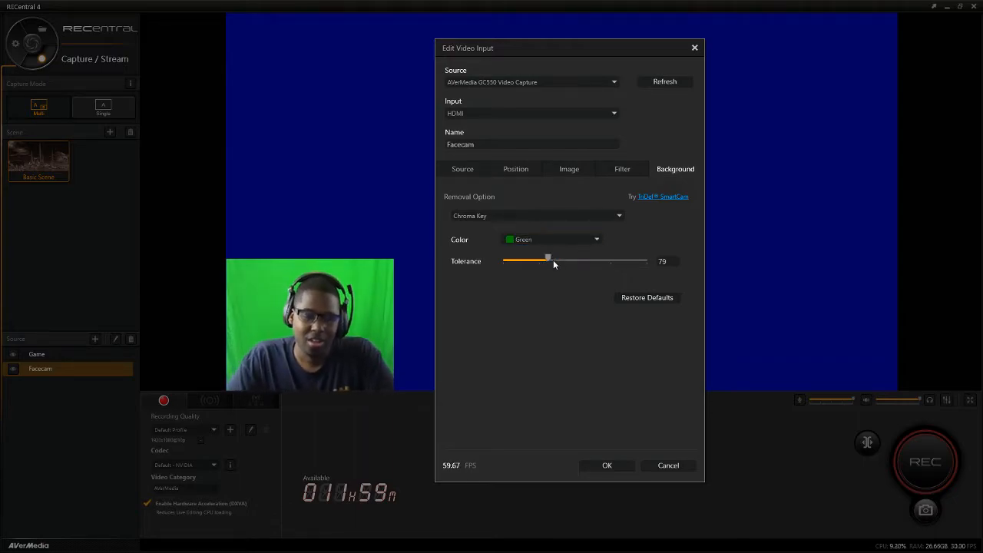
{"action": "left_click_drag", "start_coordinate": [547, 263], "coordinate": [542, 262]}
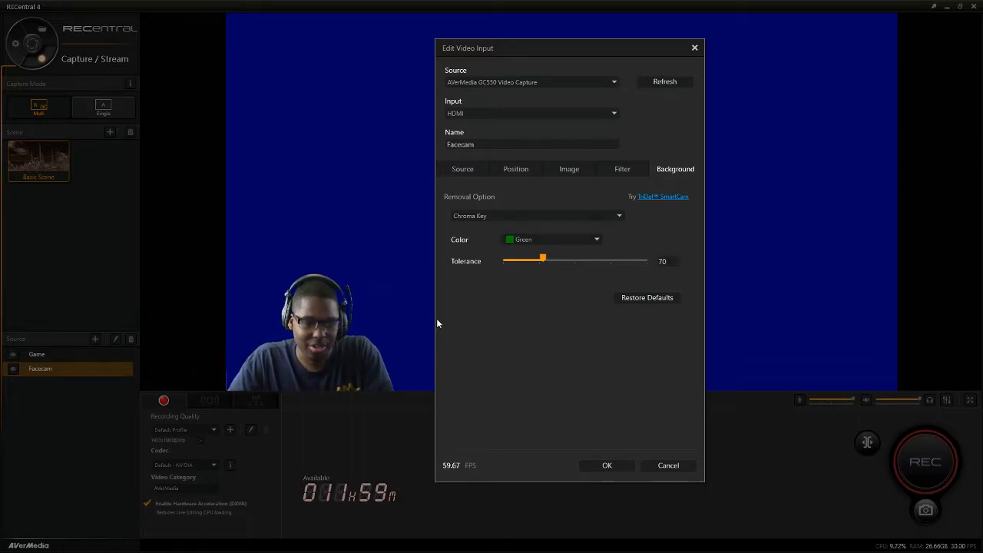
{"action": "left_click", "coordinate": [662, 261]}
{"action": "type", "text": "79"}
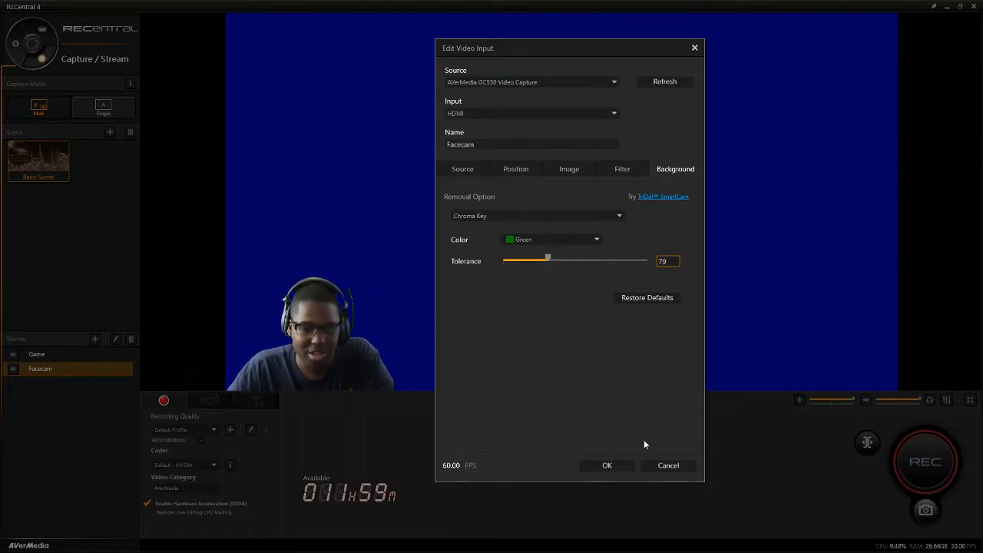
{"action": "left_click", "coordinate": [618, 464]}
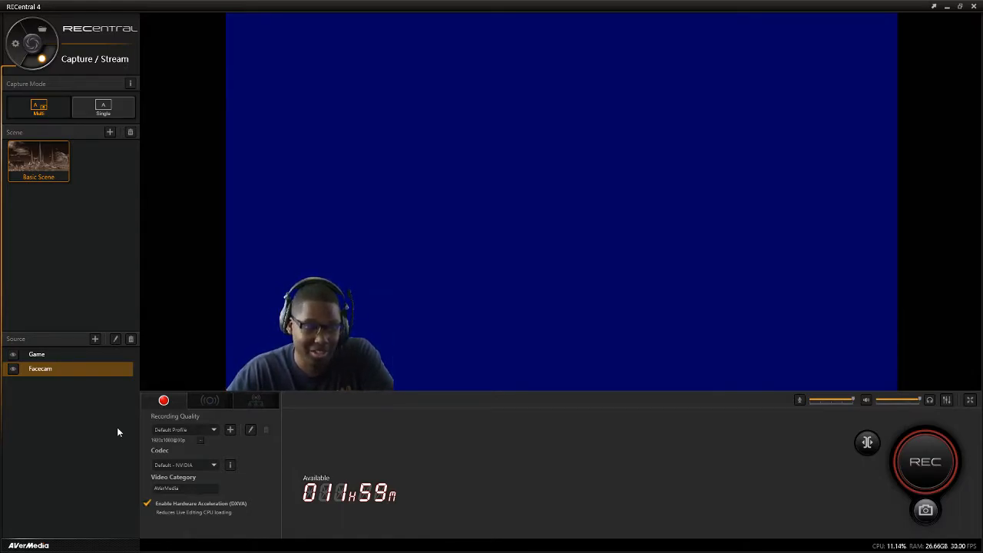
- Switch from recording to streaming settings and select the Twitch account as the streaming platform
{"action": "left_click", "coordinate": [209, 400]}
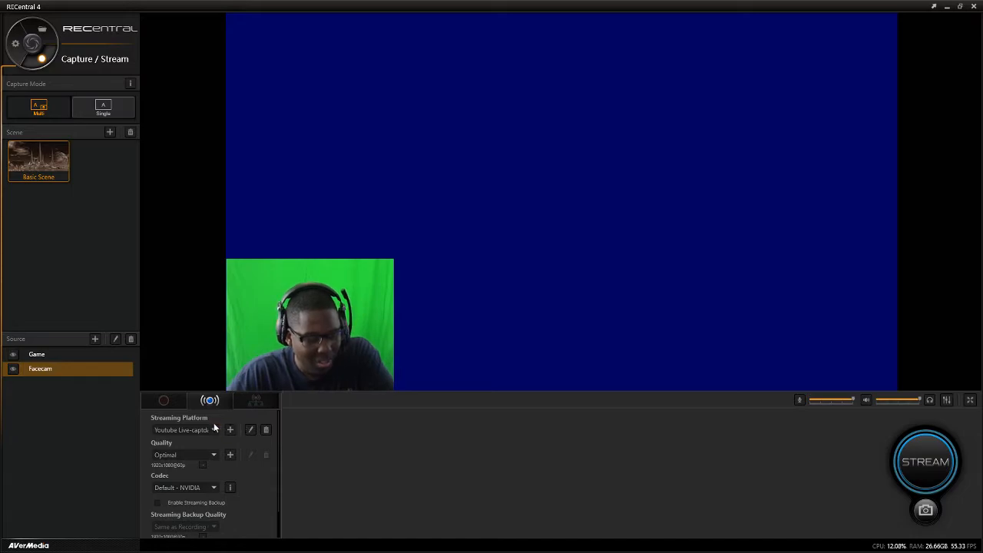
{"action": "left_click", "coordinate": [214, 429]}
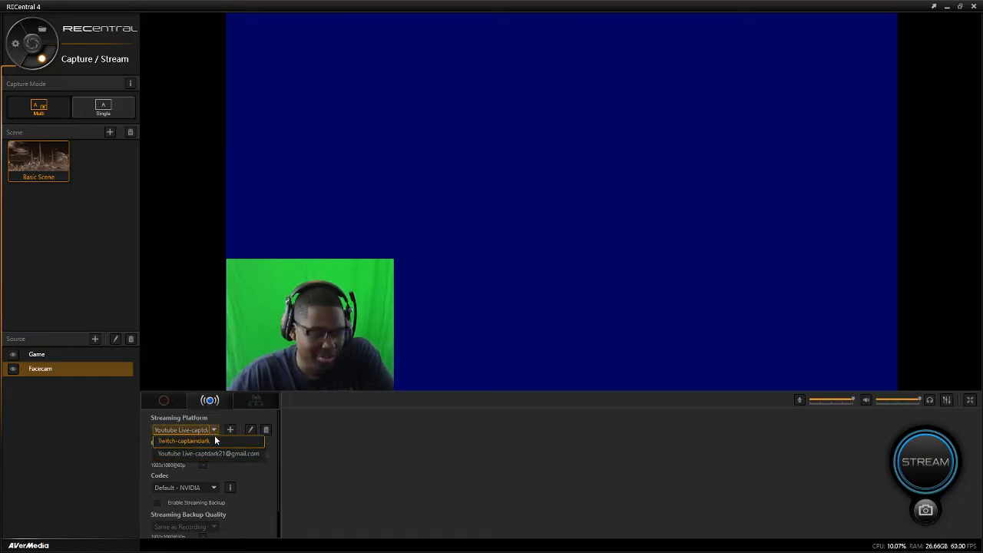
{"action": "left_click", "coordinate": [201, 441]}
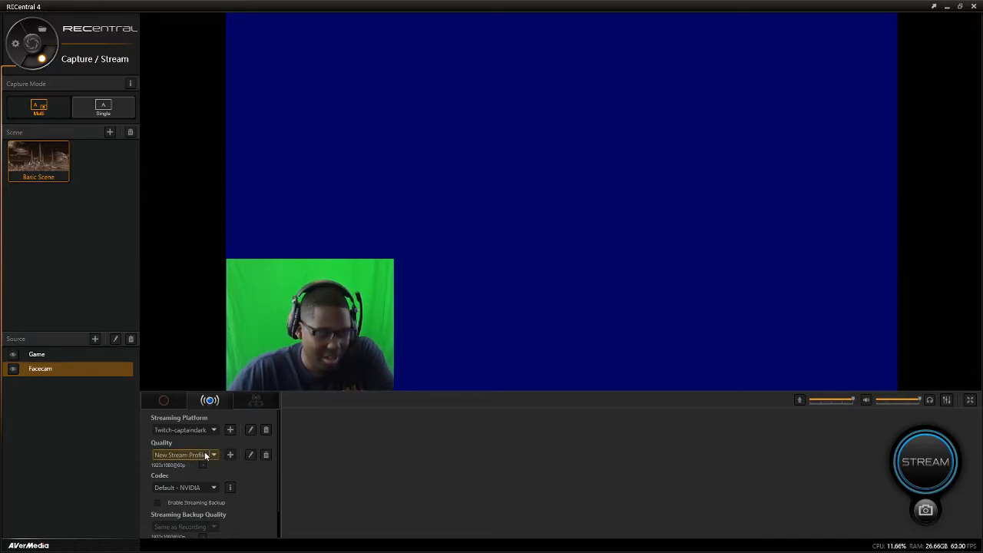
- Open New Stream Profile for editing, choose 128 kbps audio, and try a 4 Mbps video bitrate
{"action": "left_click", "coordinate": [250, 455]}
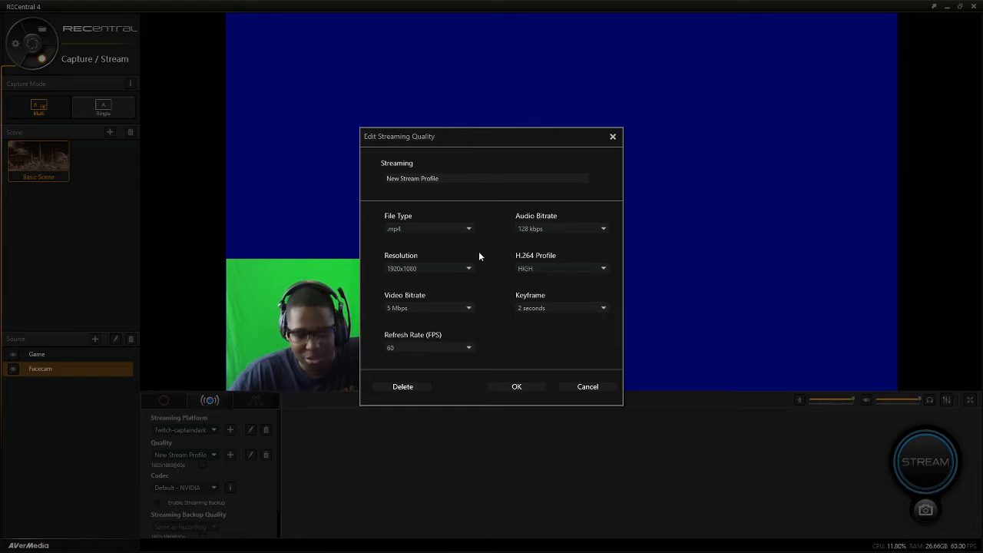
{"action": "left_click", "coordinate": [544, 228]}
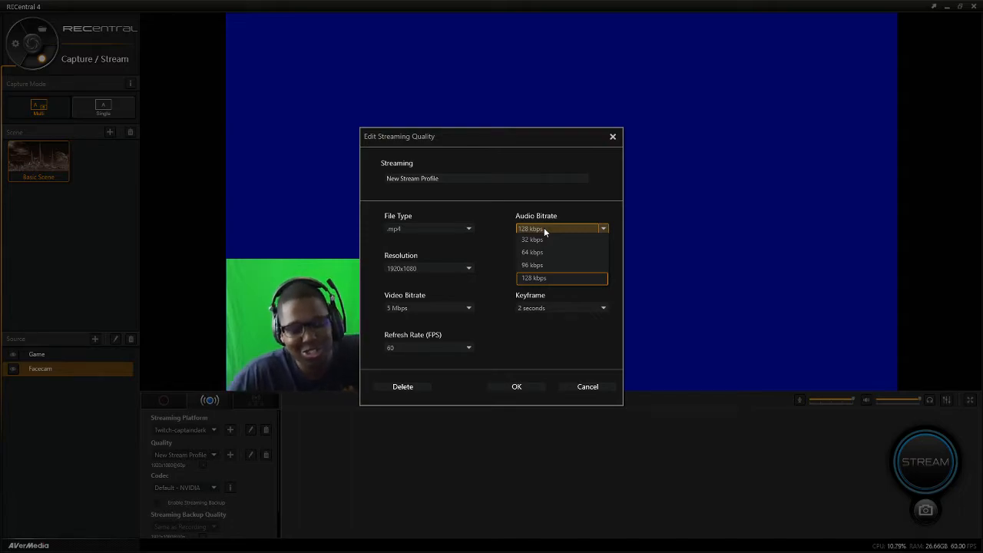
{"action": "left_click", "coordinate": [522, 278]}
{"action": "left_click", "coordinate": [470, 307]}
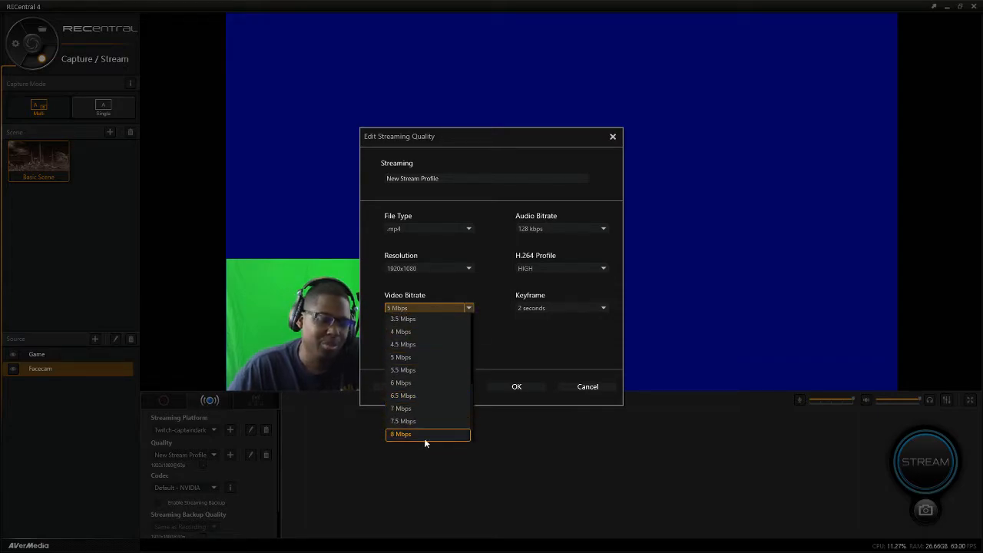
{"action": "left_click", "coordinate": [464, 307]}
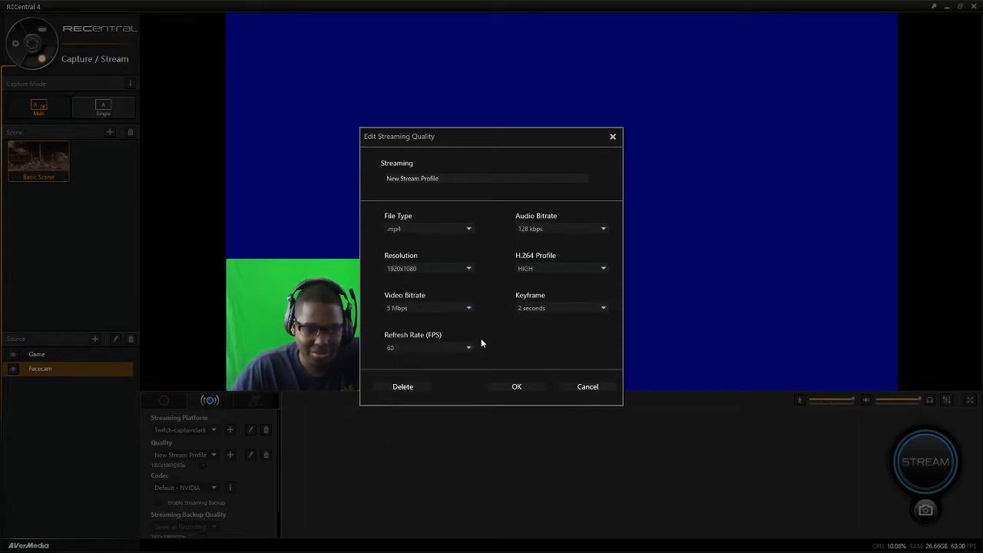
{"action": "left_click", "coordinate": [404, 307]}
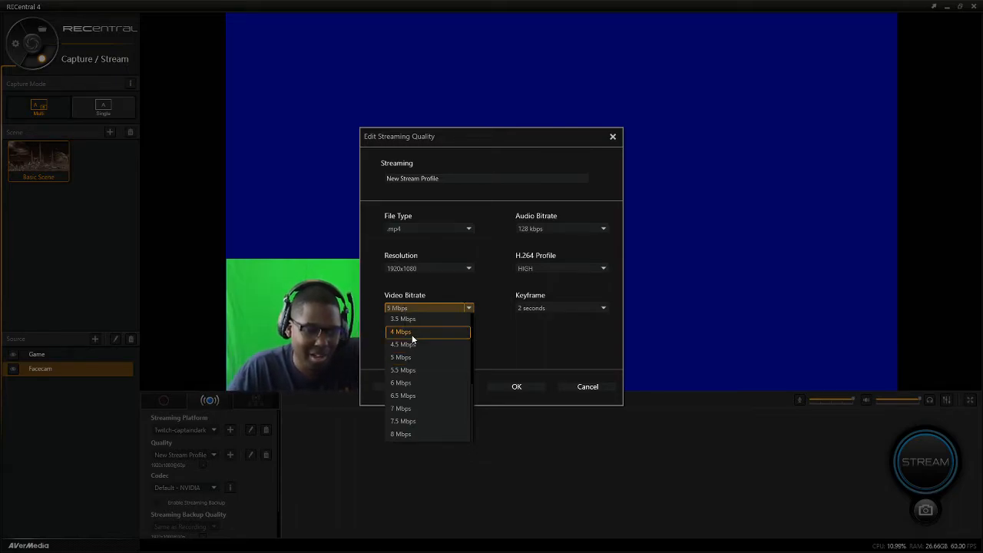
{"action": "left_click", "coordinate": [401, 331]}
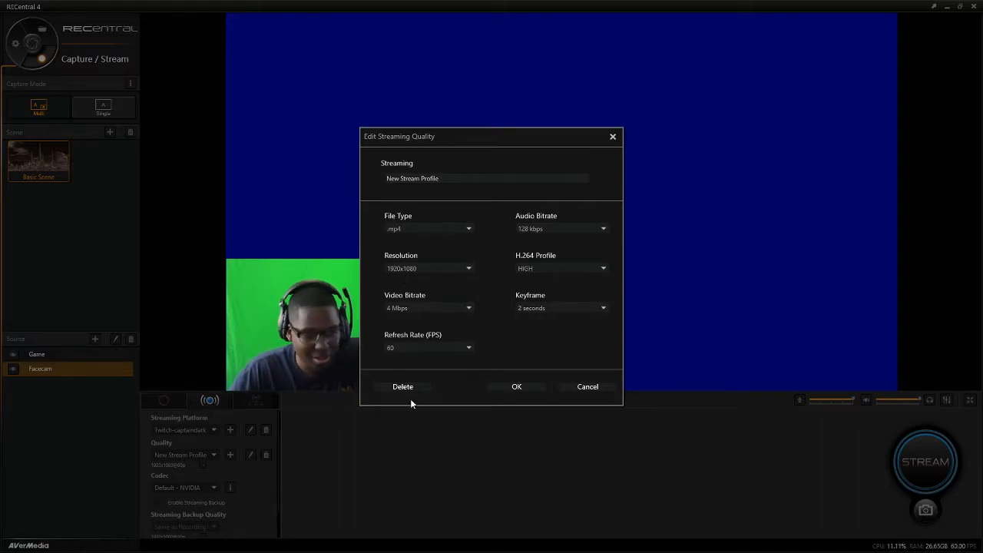
- View the stream profile's refresh rate options and discard the streaming quality changes
{"action": "left_click", "coordinate": [429, 347]}
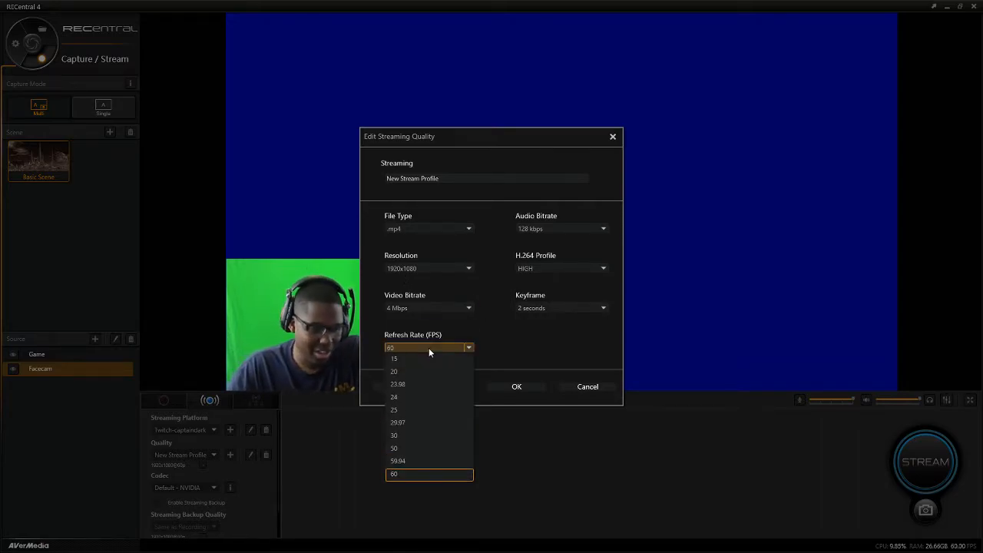
{"action": "left_click", "coordinate": [428, 348]}
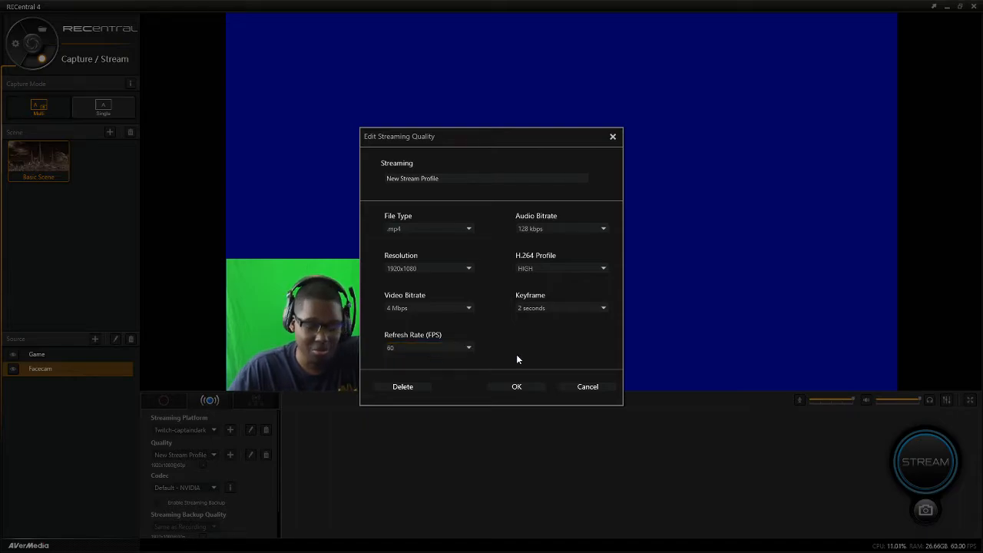
{"action": "left_click", "coordinate": [566, 386]}
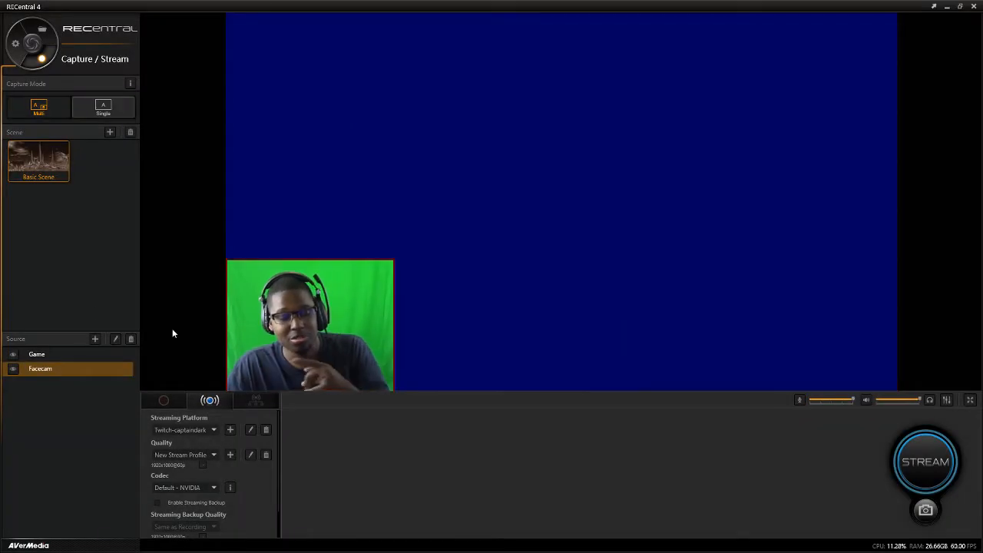
{"action": "left_click", "coordinate": [384, 324]}
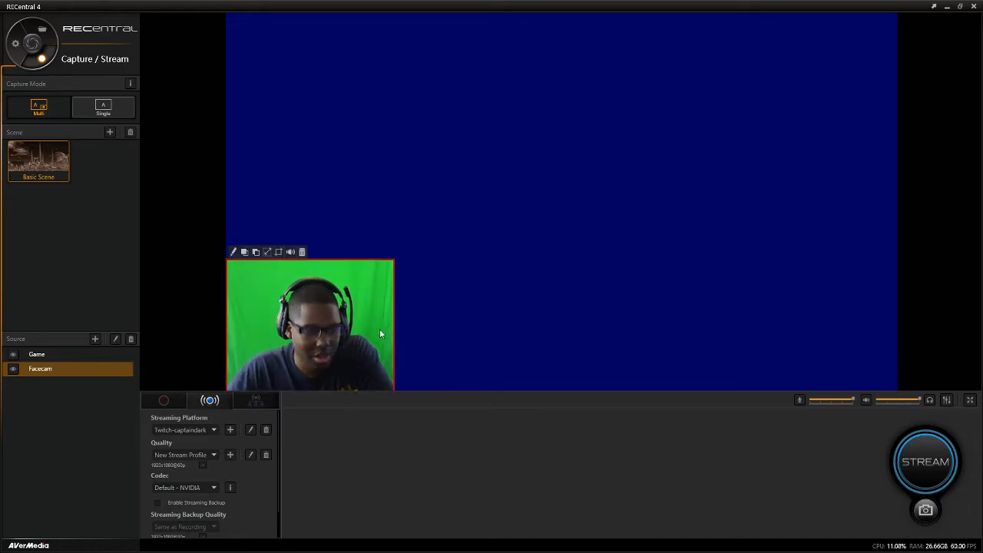
- Try the H.264 codec for streaming and switch back to Default - NVIDIA
{"action": "left_click", "coordinate": [217, 486]}
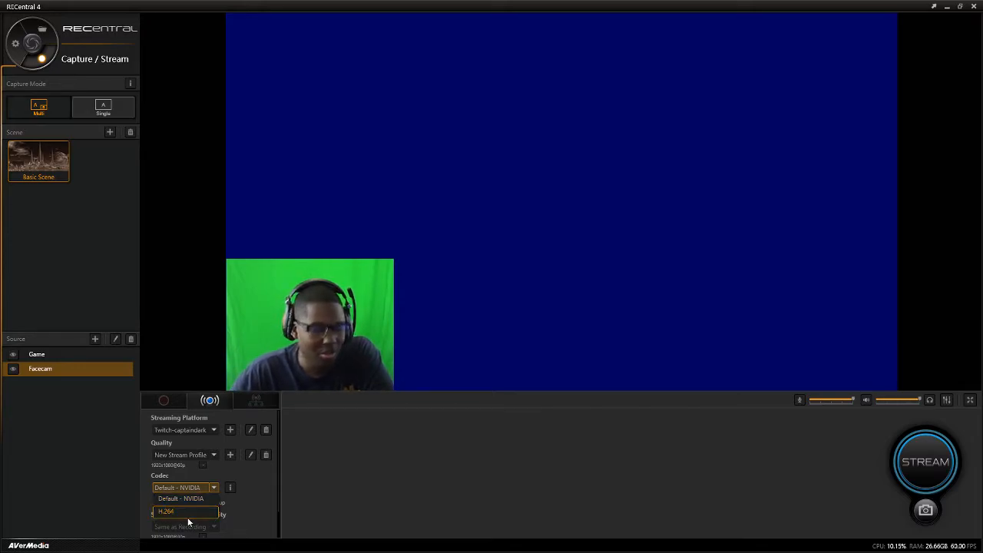
{"action": "left_click", "coordinate": [187, 511]}
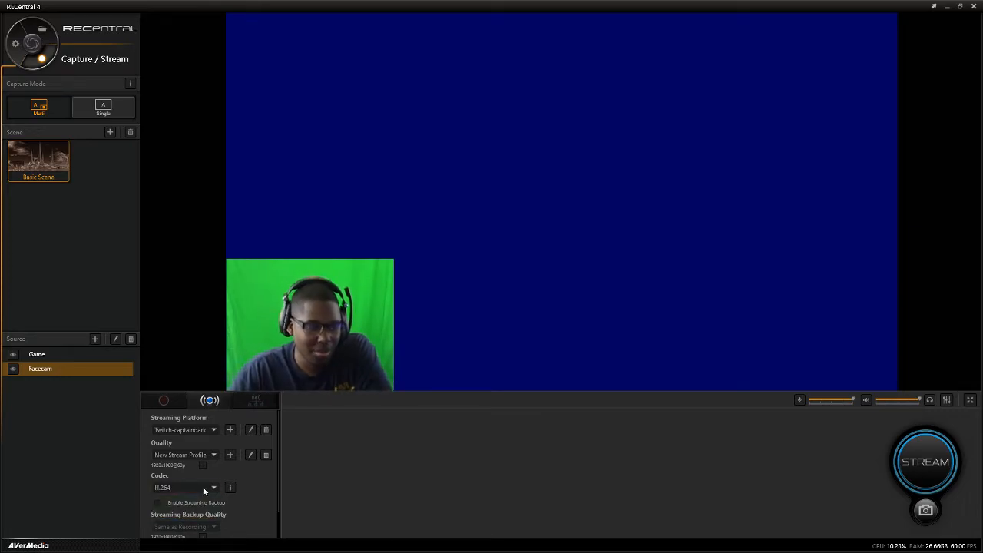
{"action": "left_click", "coordinate": [204, 489]}
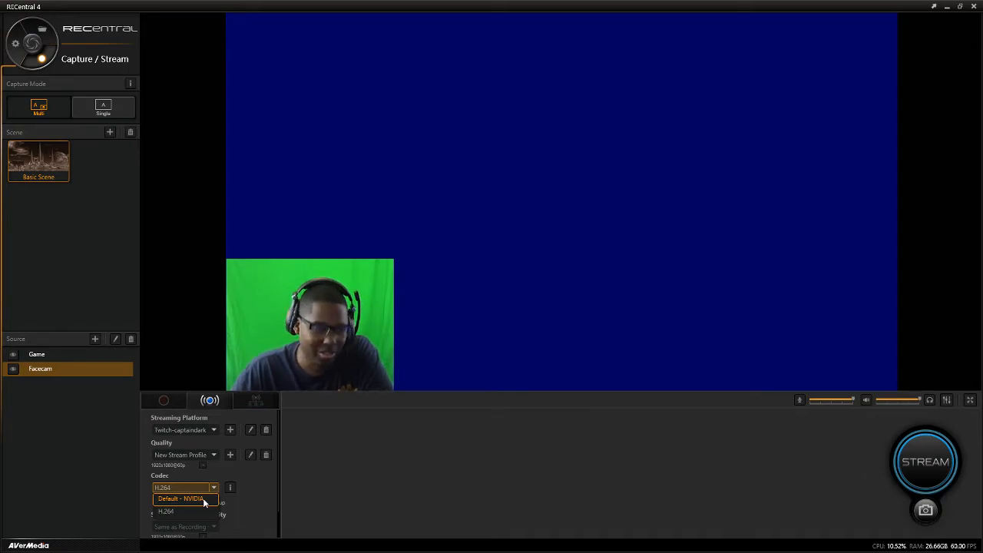
{"action": "left_click", "coordinate": [188, 498]}
- Enable Streaming Backup and set its quality to Same as Streaming Quality
{"action": "scroll", "coordinate": [247, 494], "scroll_direction": "down", "scroll_amount": 1}
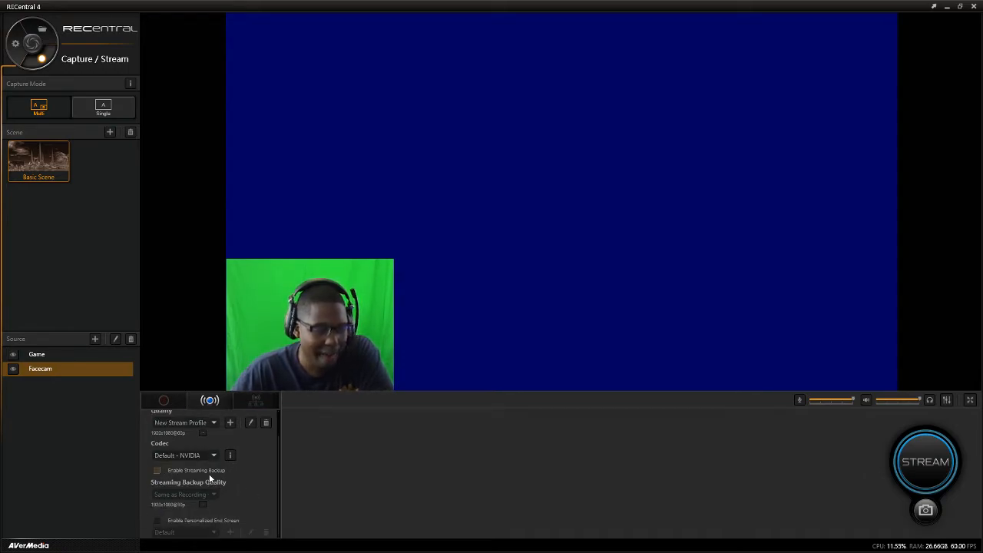
{"action": "left_click", "coordinate": [185, 472]}
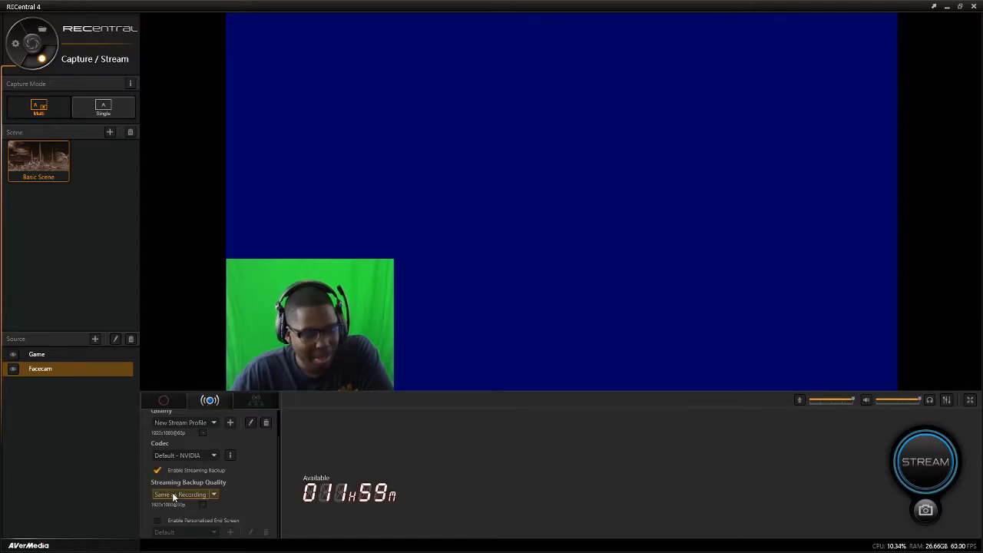
{"action": "left_click", "coordinate": [173, 495]}
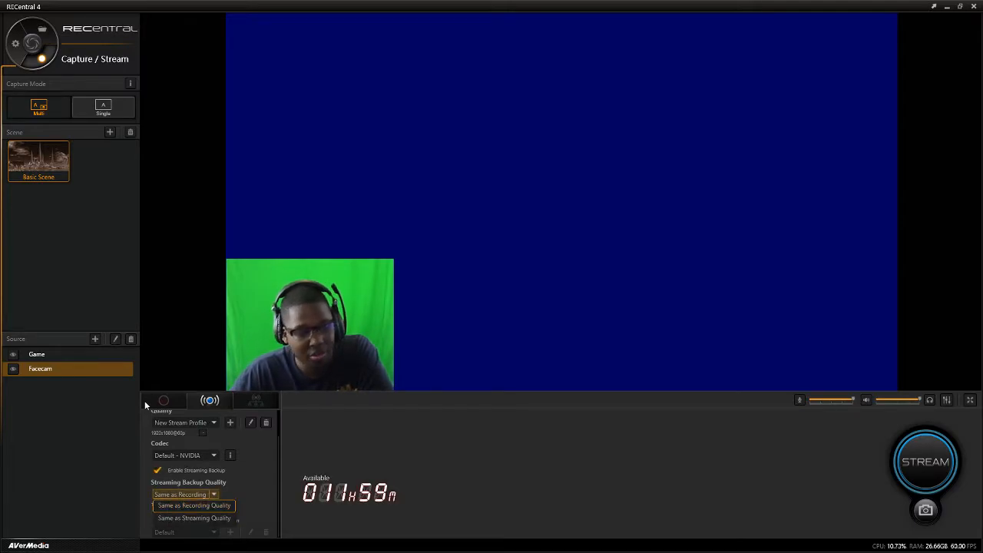
{"action": "left_click", "coordinate": [206, 519]}
{"action": "scroll", "coordinate": [234, 457], "scroll_direction": "up", "scroll_amount": 1}
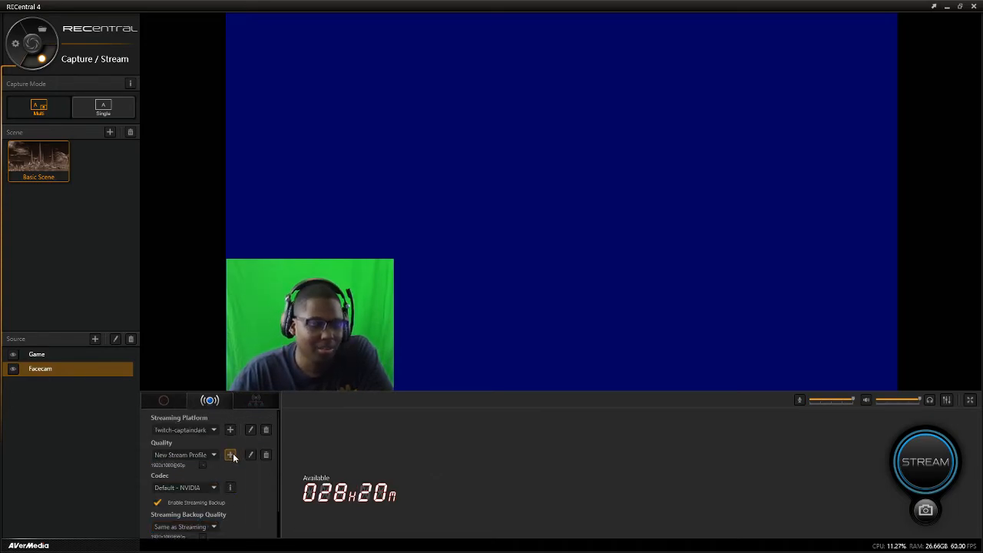
- Open a new personalized end screen, browse for a replacement image, and cancel without adding it
{"action": "scroll", "coordinate": [207, 499], "scroll_direction": "down", "scroll_amount": 1}
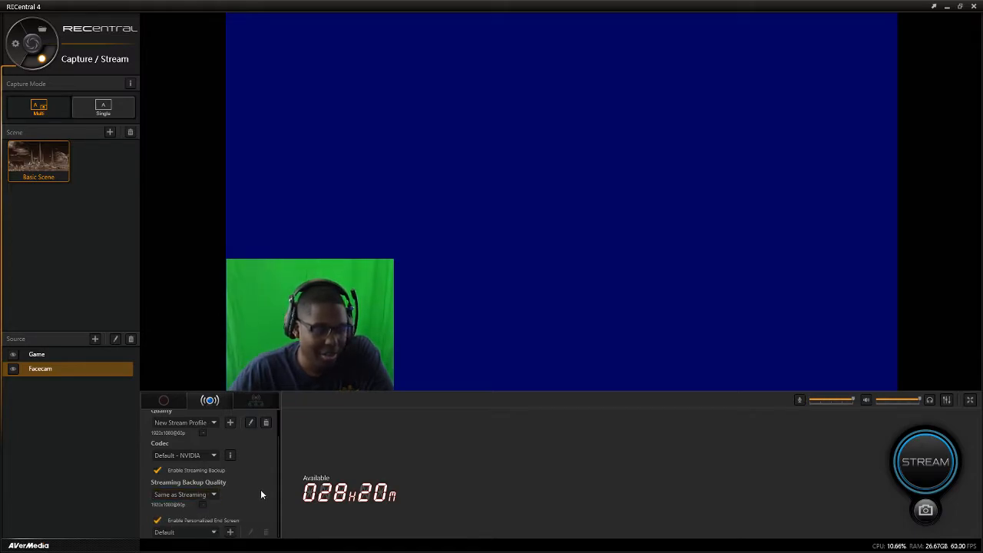
{"action": "left_click", "coordinate": [214, 532]}
{"action": "left_click", "coordinate": [215, 541]}
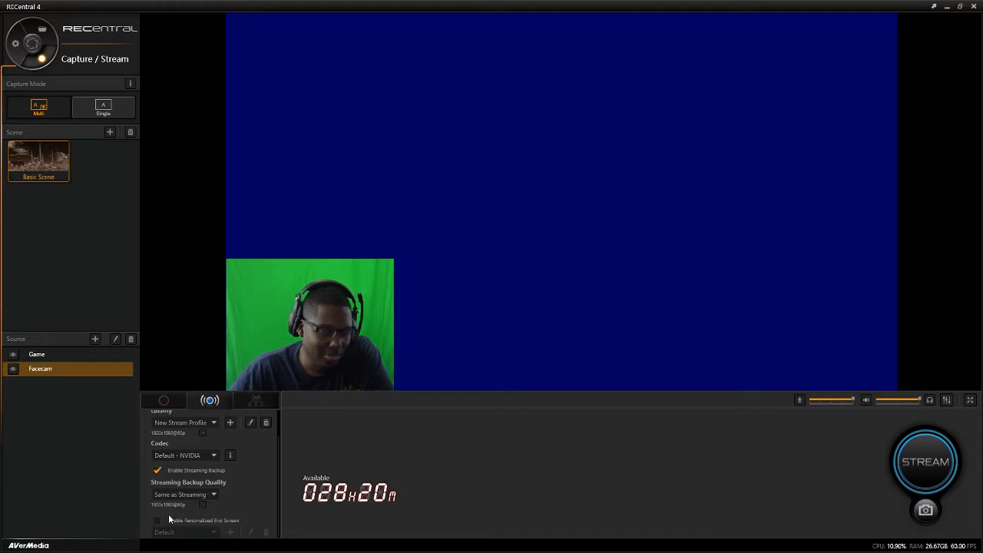
{"action": "left_click", "coordinate": [230, 532]}
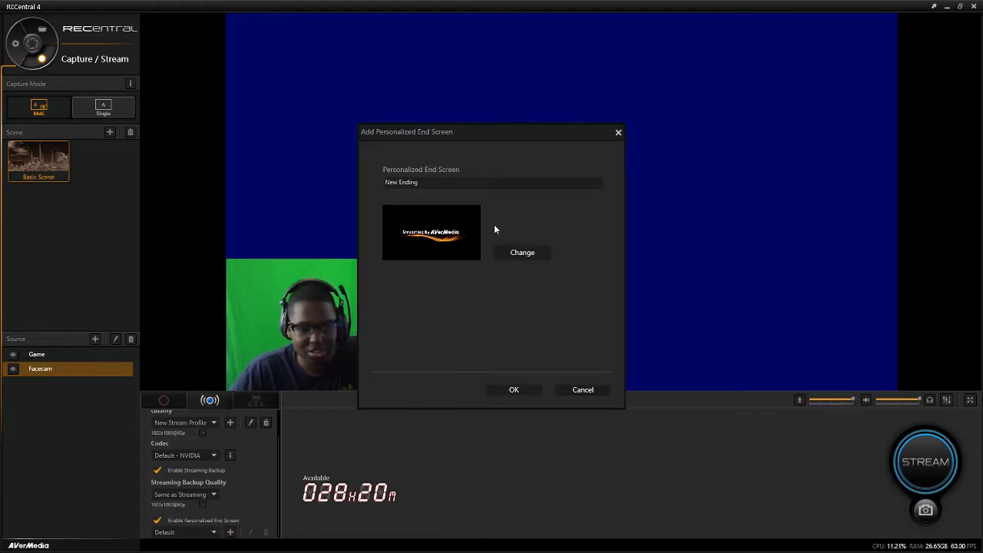
{"action": "left_click", "coordinate": [521, 253]}
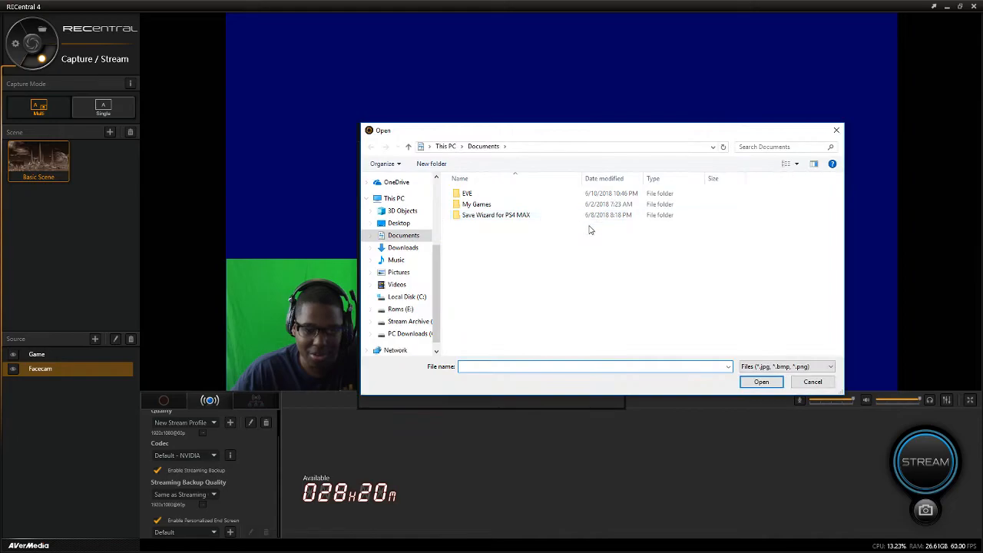
{"action": "left_click", "coordinate": [812, 383]}
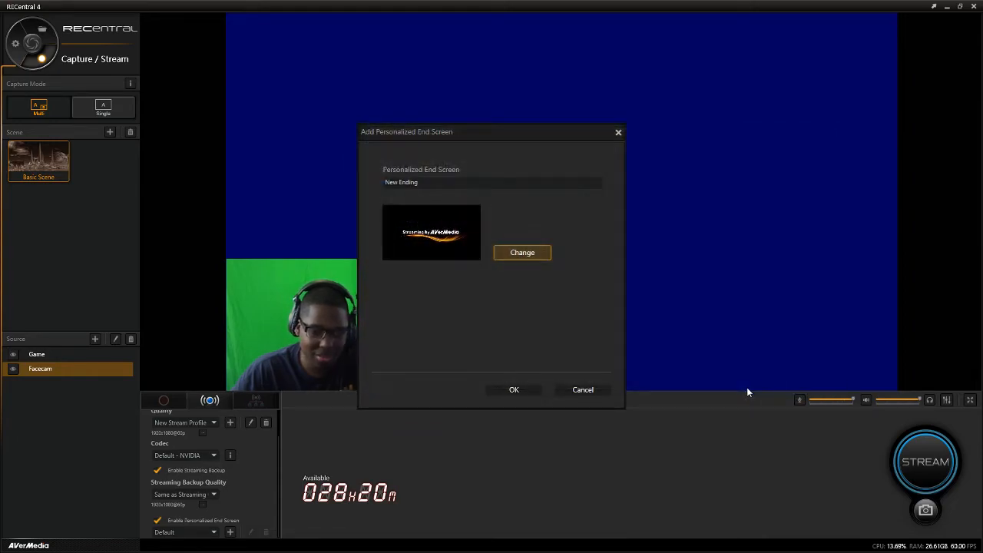
{"action": "left_click", "coordinate": [608, 396]}
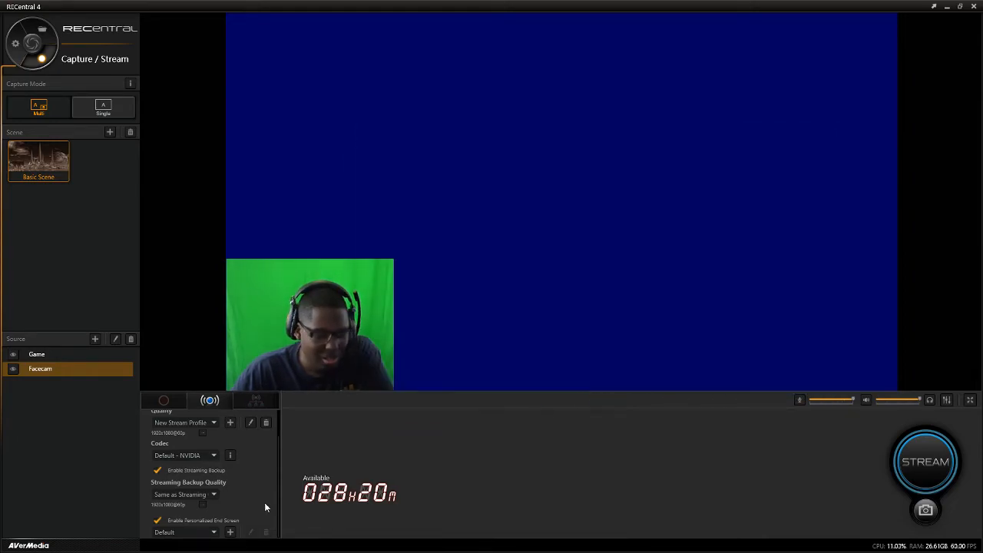
- Open the multistream Default Profile for editing, try a 4 Mbps upload speed limit, and run the Resource Calculator
{"action": "left_click", "coordinate": [269, 402]}
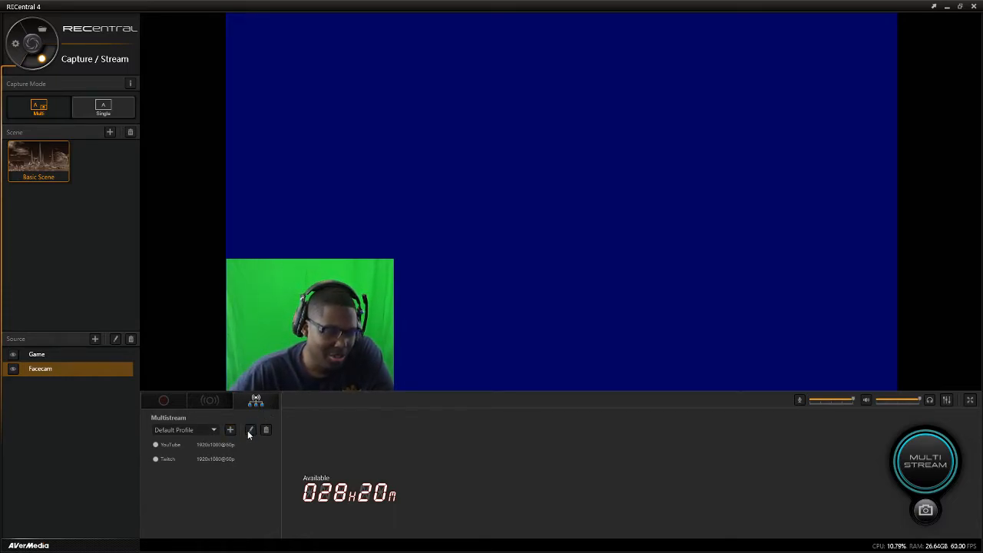
{"action": "left_click", "coordinate": [249, 431]}
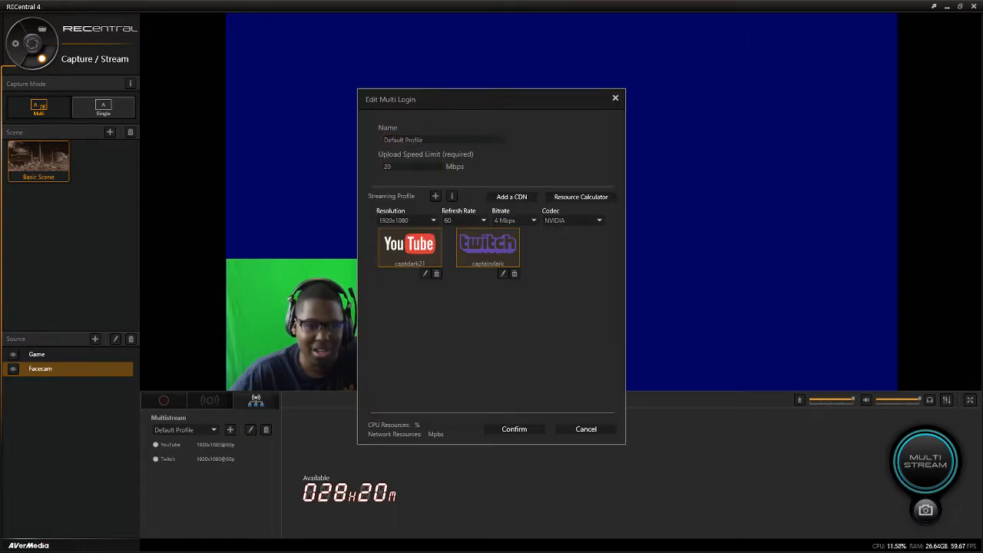
{"action": "key", "text": "BackSpace"}
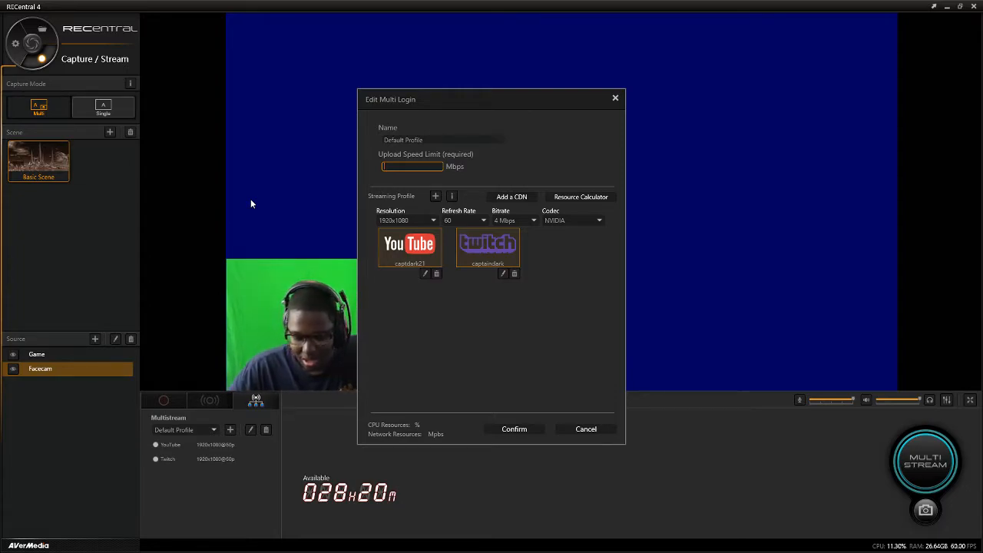
{"action": "type", "text": "4"}
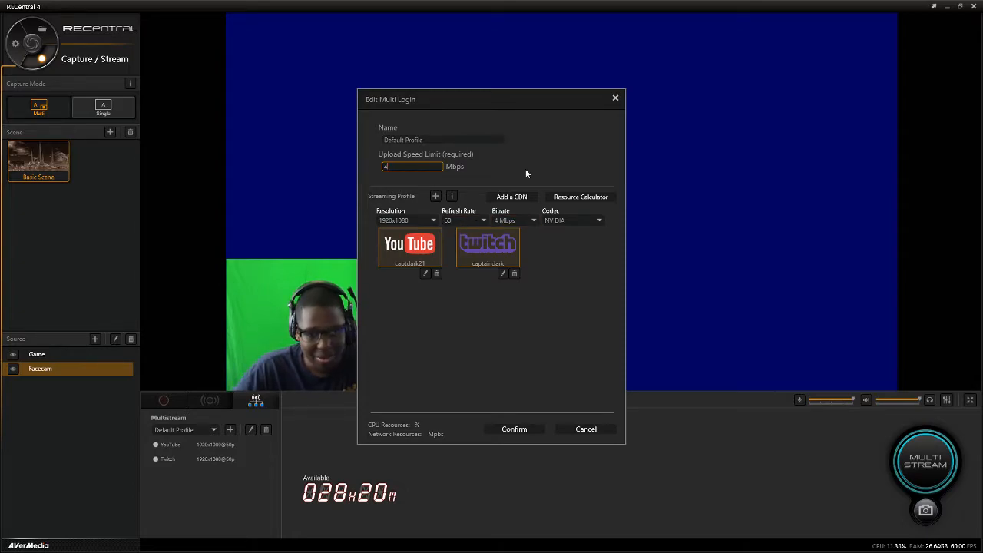
{"action": "left_click", "coordinate": [577, 197]}
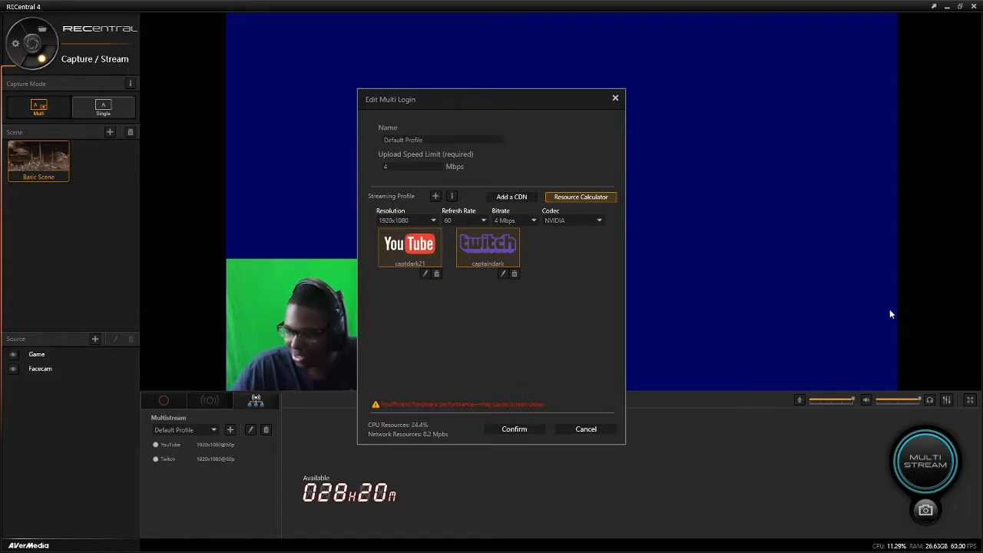
- Try the H.264 codec for the multistream profile and switch back to NVIDIA
{"action": "left_click", "coordinate": [559, 220]}
{"action": "left_click", "coordinate": [562, 243]}
{"action": "left_click", "coordinate": [554, 220]}
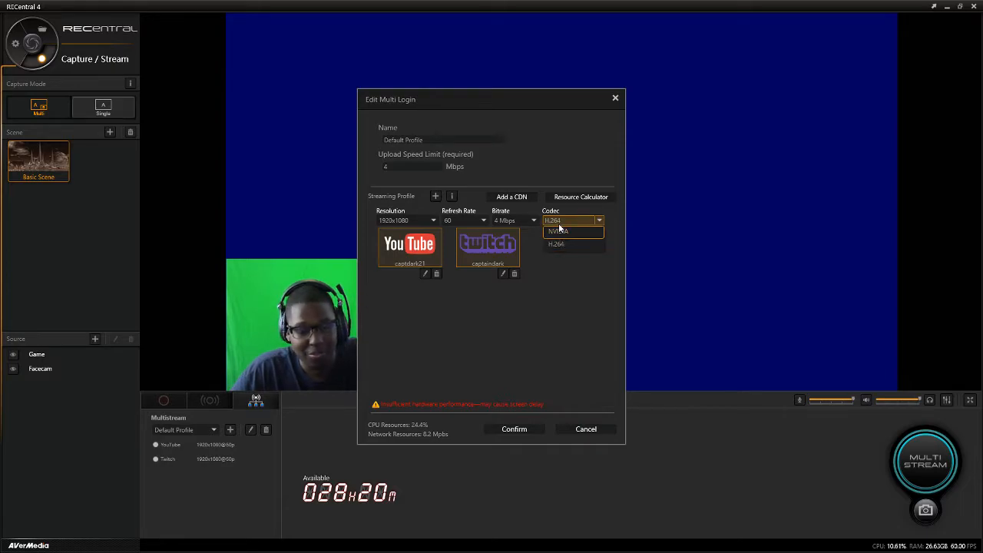
{"action": "left_click", "coordinate": [561, 234]}
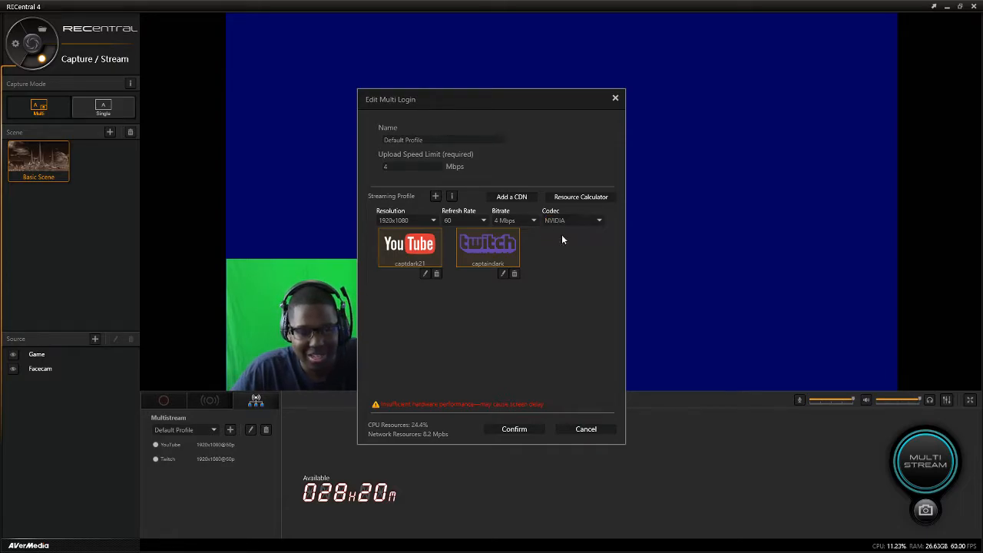
- View the streaming platforms available when adding a CDN, and cancel out of the multistream profile editing
{"action": "left_click", "coordinate": [508, 196]}
{"action": "left_click", "coordinate": [411, 173]}
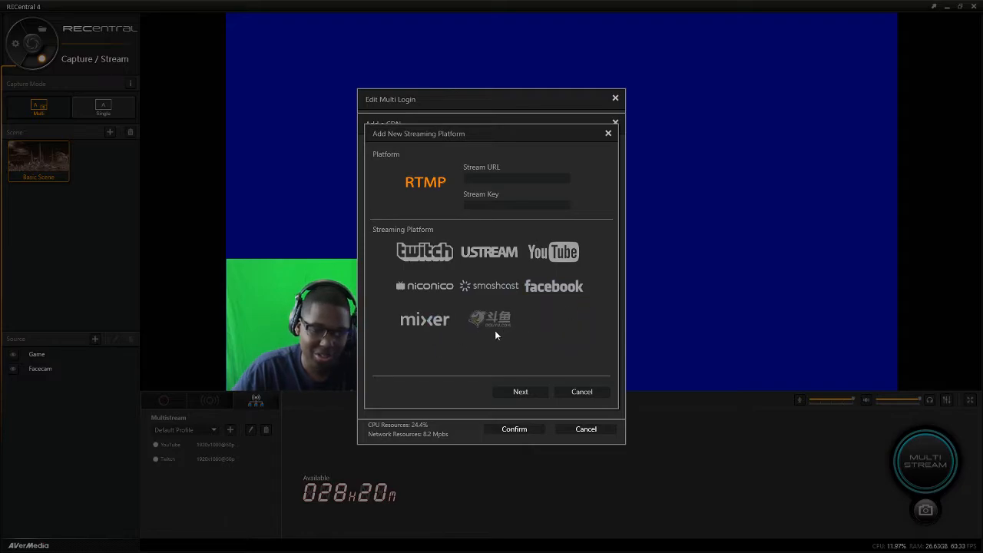
{"action": "left_click", "coordinate": [573, 392]}
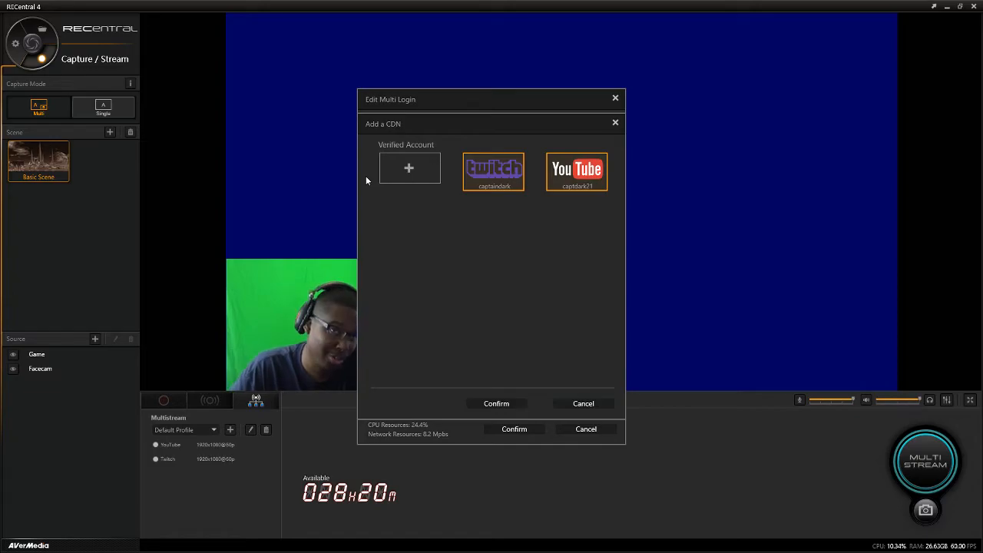
{"action": "left_click", "coordinate": [392, 175]}
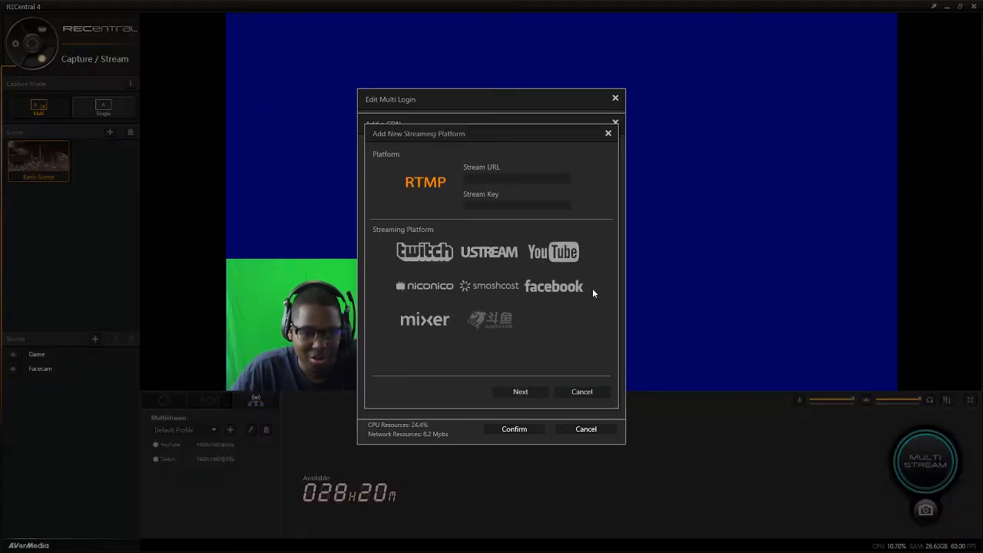
{"action": "left_click", "coordinate": [573, 394]}
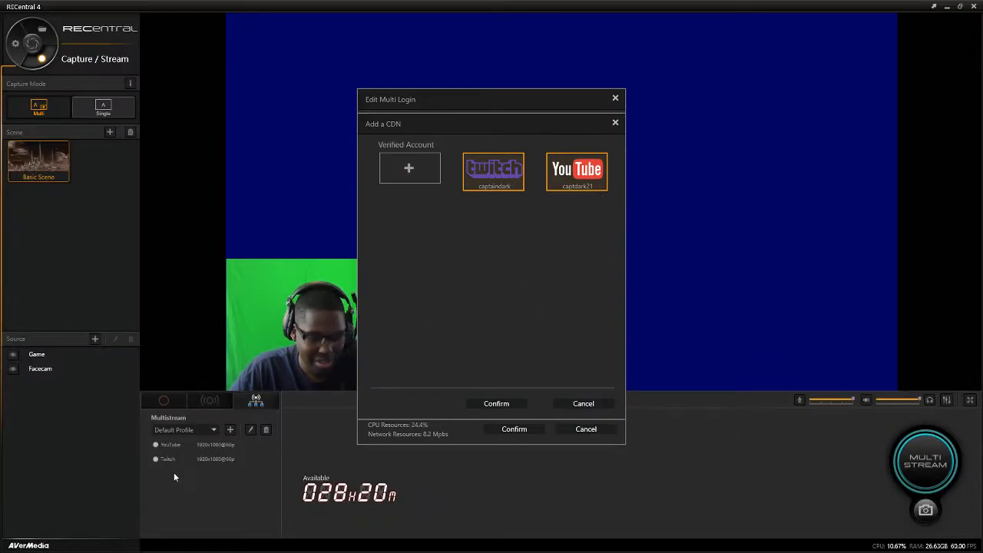
{"action": "left_click", "coordinate": [582, 404]}
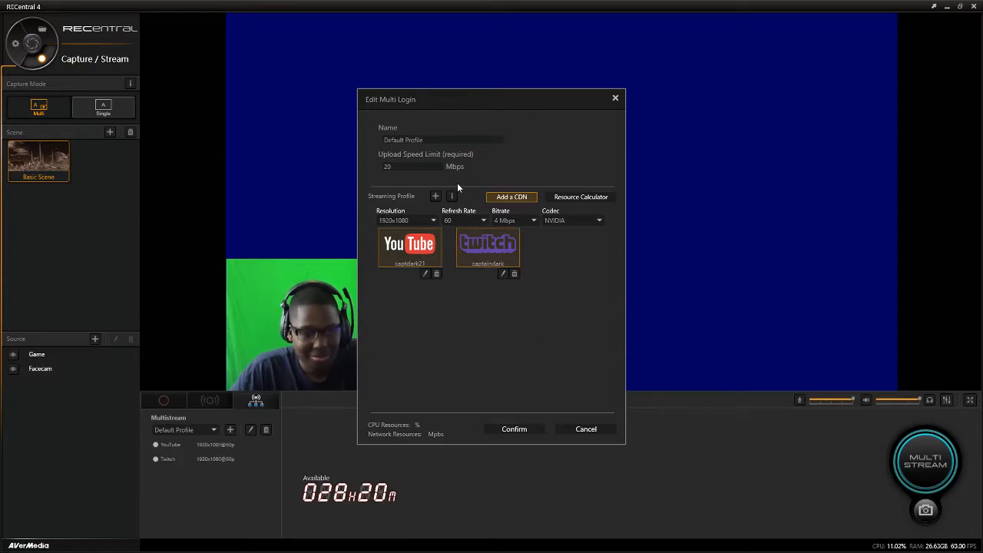
{"action": "left_click", "coordinate": [604, 429]}
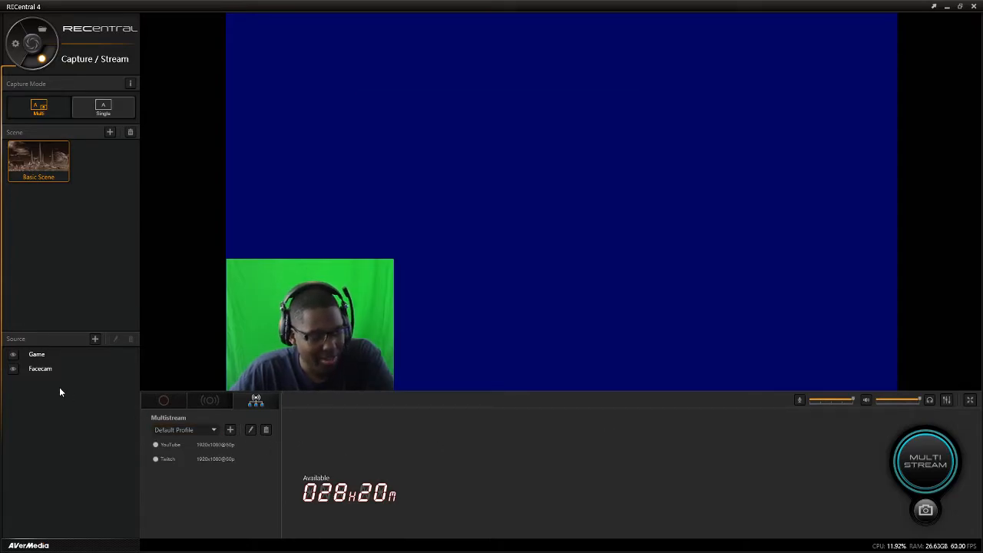
- Reopen the Facecam source's video input settings, close them without changes, and select the Game source
{"action": "left_click", "coordinate": [42, 369]}
{"action": "left_click", "coordinate": [230, 318]}
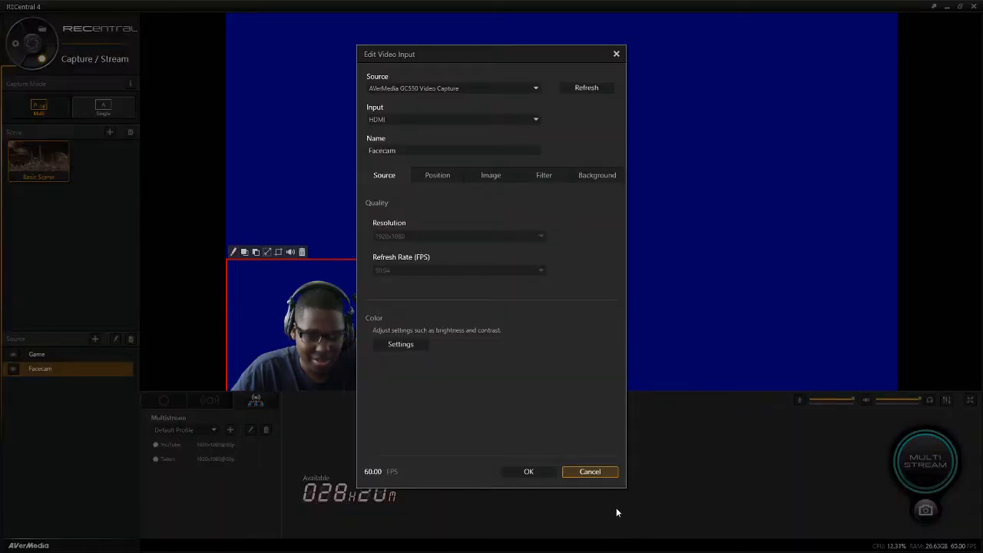
{"action": "left_click", "coordinate": [605, 472]}
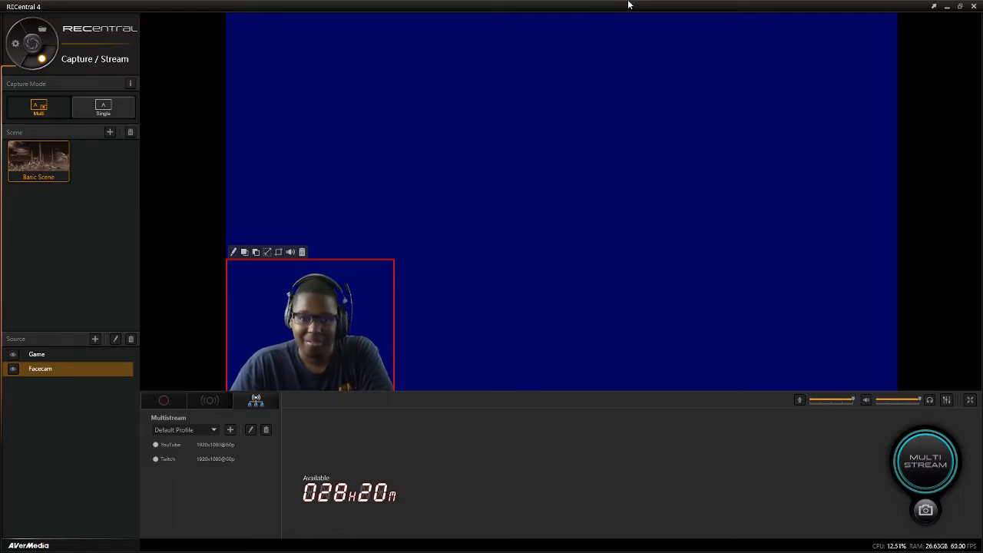
{"action": "left_click", "coordinate": [601, 125]}
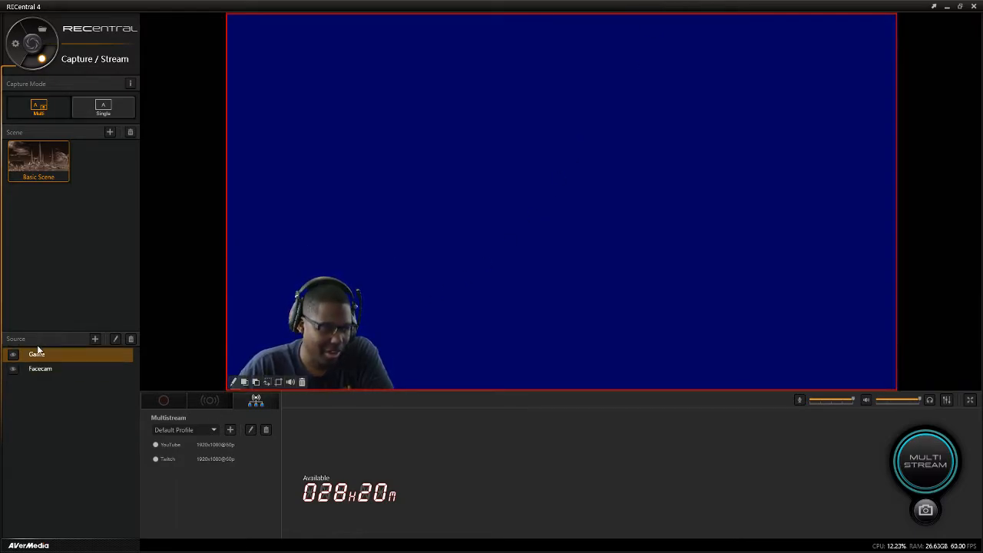
{"action": "left_click", "coordinate": [107, 369]}
{"action": "left_click", "coordinate": [116, 338]}
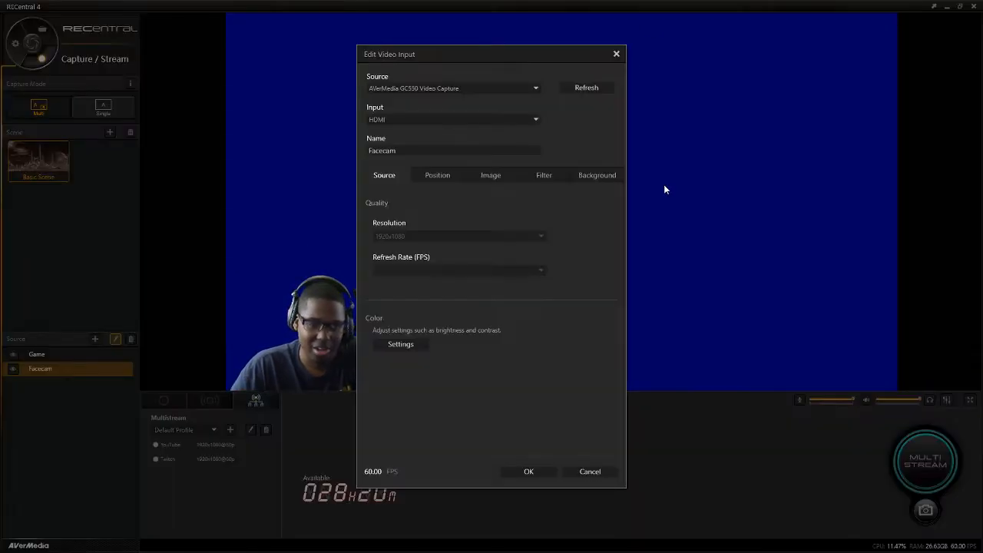
{"action": "left_click", "coordinate": [615, 55]}
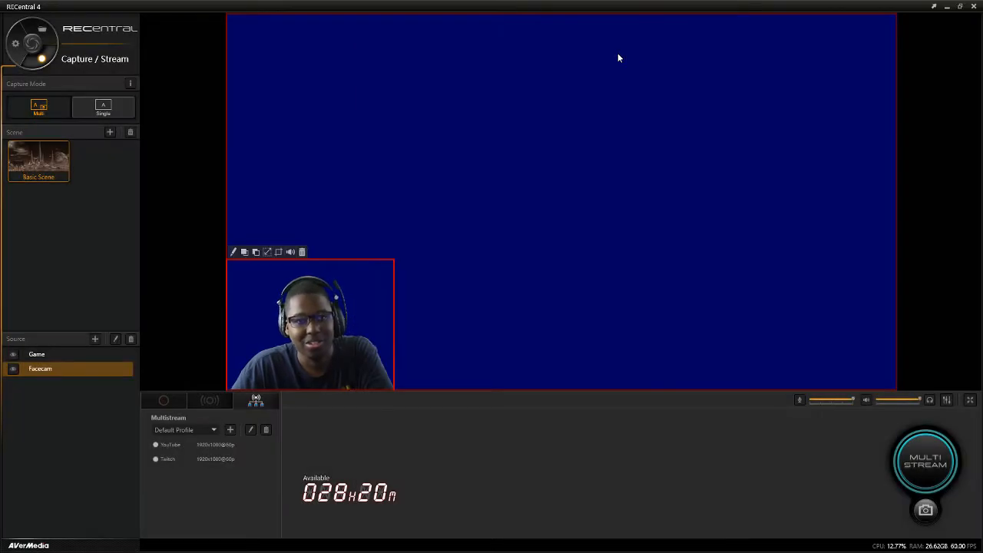
{"action": "left_click", "coordinate": [618, 57]}
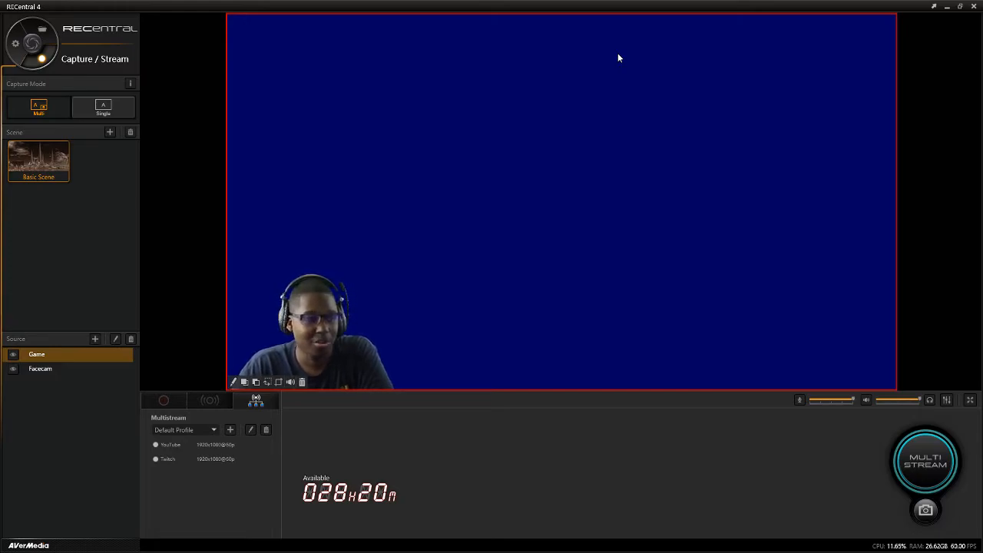
- Change the save path in the general settings to the Stream Archive (F:) drive
{"action": "left_click", "coordinate": [16, 43]}
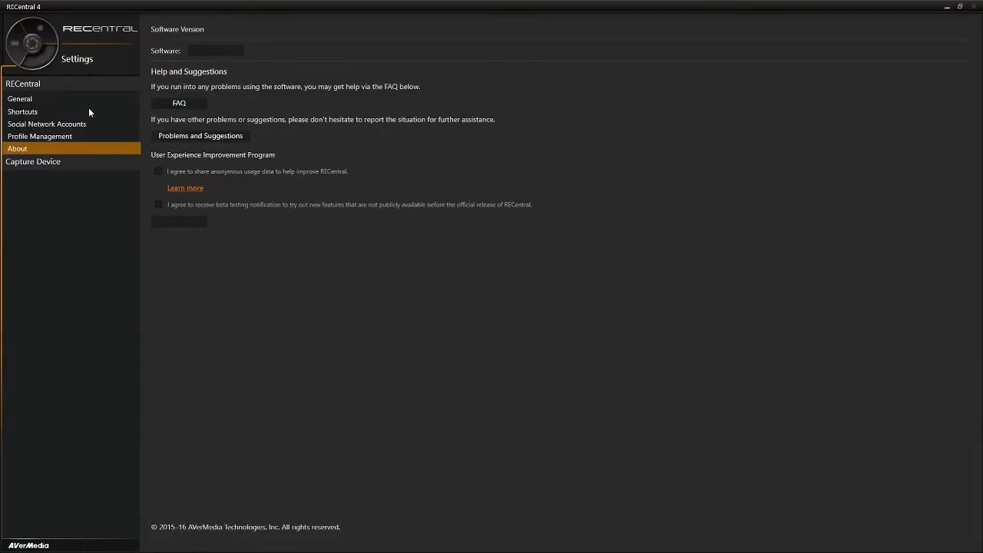
{"action": "left_click", "coordinate": [20, 99]}
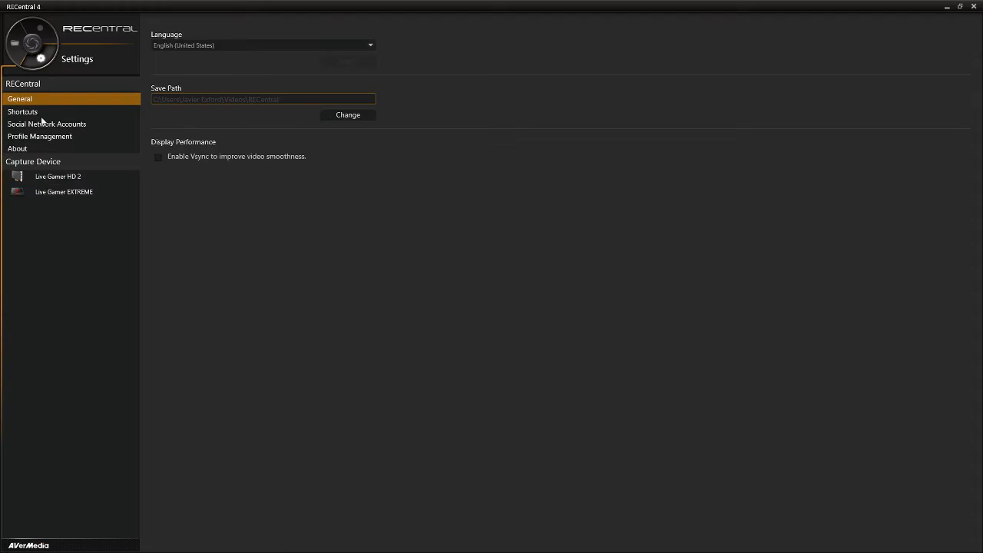
{"action": "left_click", "coordinate": [355, 116]}
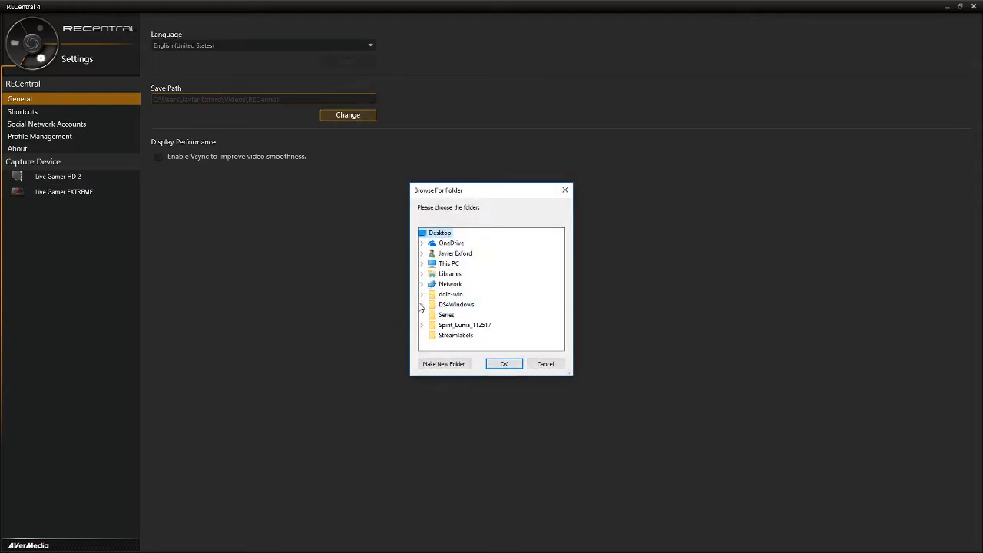
{"action": "double_click", "coordinate": [447, 264]}
{"action": "scroll", "coordinate": [473, 287], "scroll_direction": "down", "scroll_amount": 2}
{"action": "left_click", "coordinate": [472, 285]}
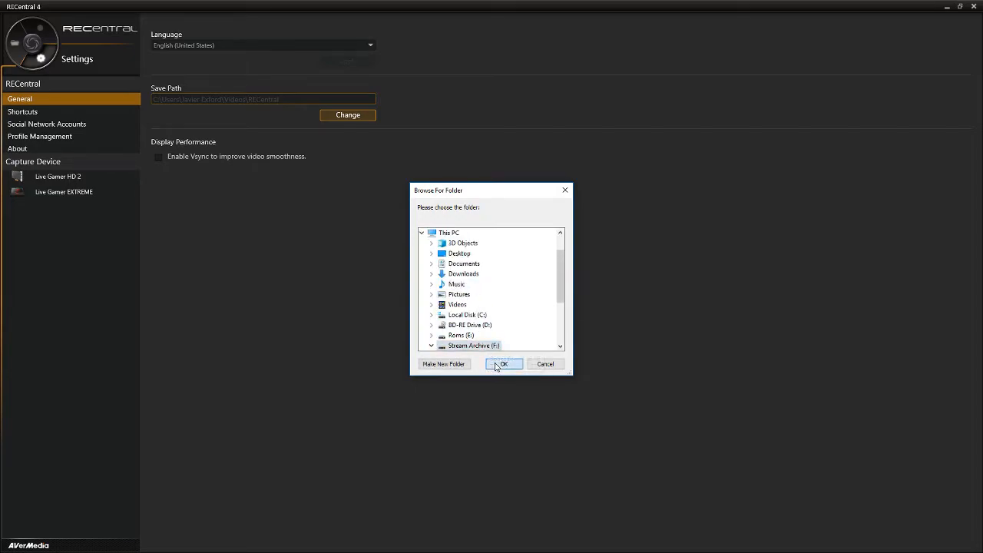
{"action": "left_click", "coordinate": [503, 364]}
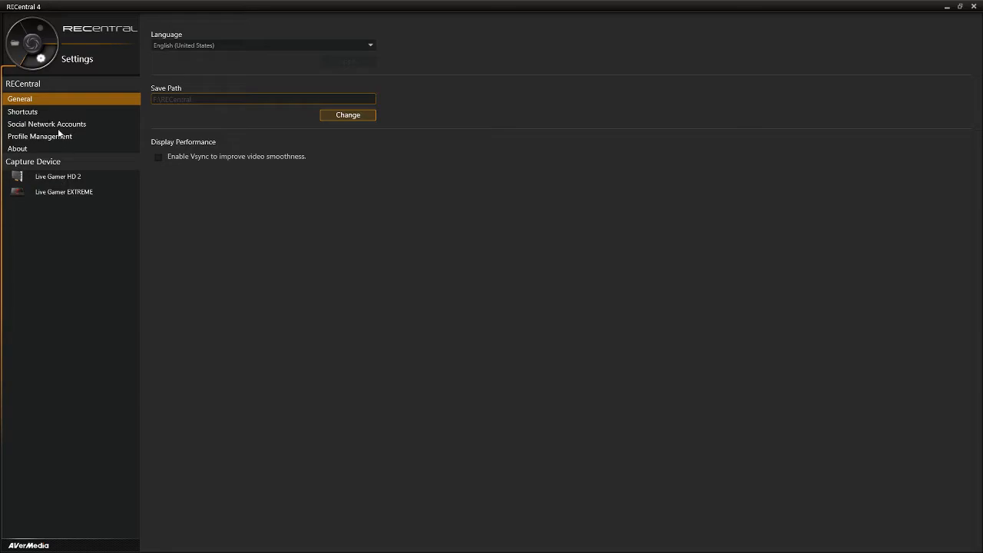
- Return to the capture view, switch from multistream to recording mode, and check the recording quality profiles
{"action": "left_click", "coordinate": [41, 35]}
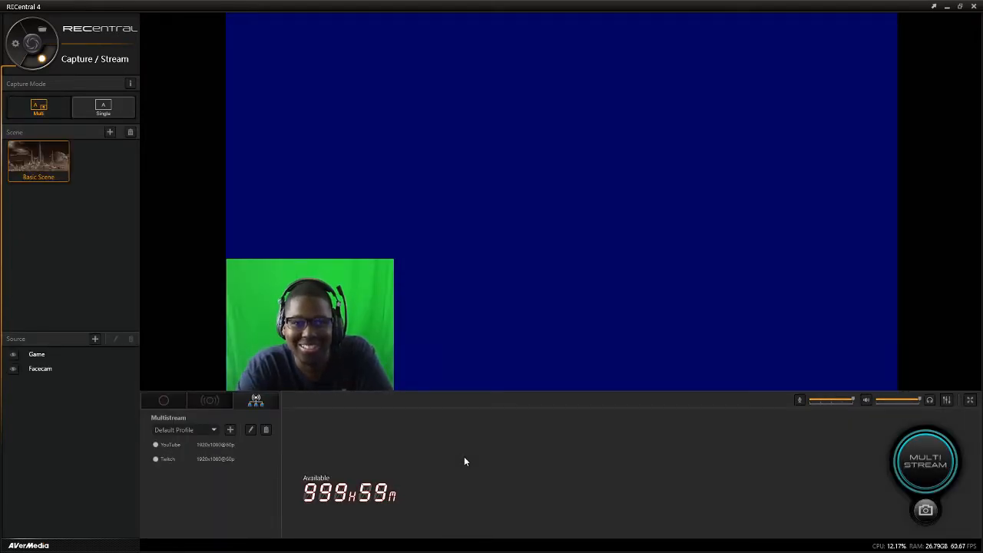
{"action": "left_click", "coordinate": [209, 400]}
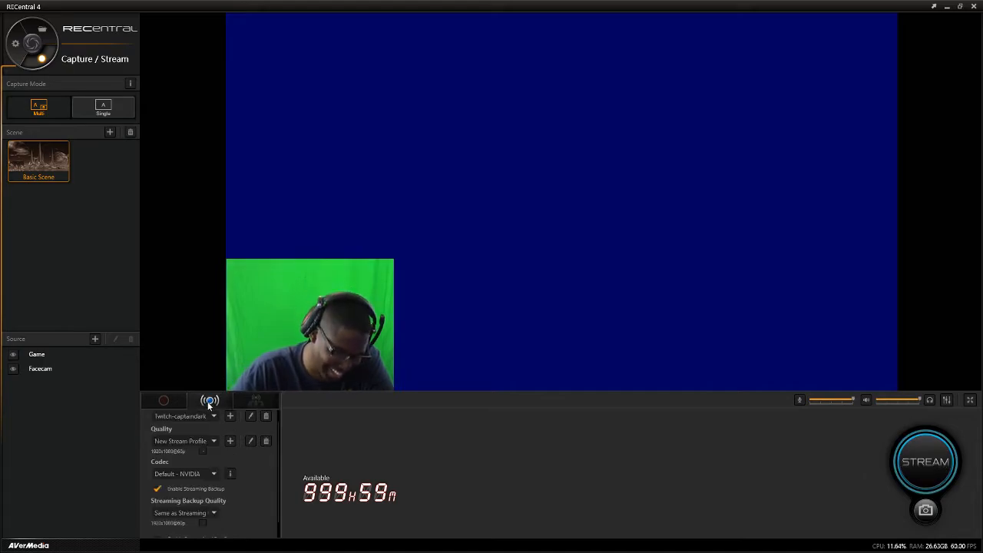
{"action": "left_click", "coordinate": [163, 400]}
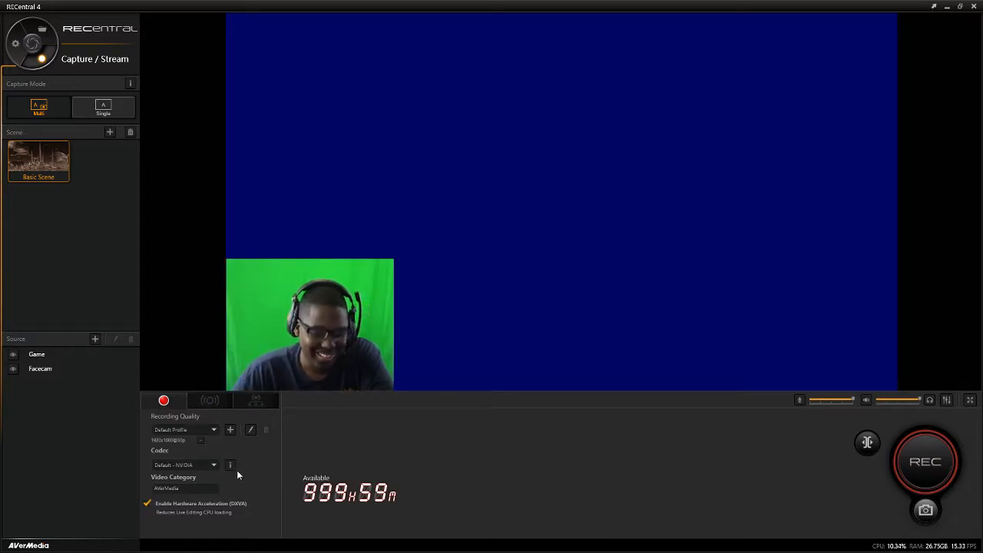
{"action": "left_click", "coordinate": [213, 428]}
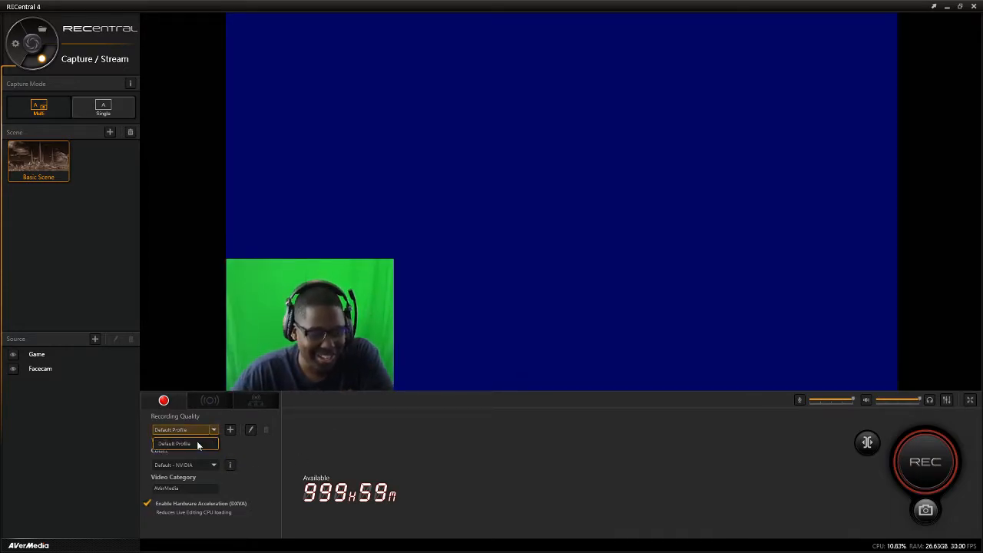
{"action": "left_click", "coordinate": [183, 482]}
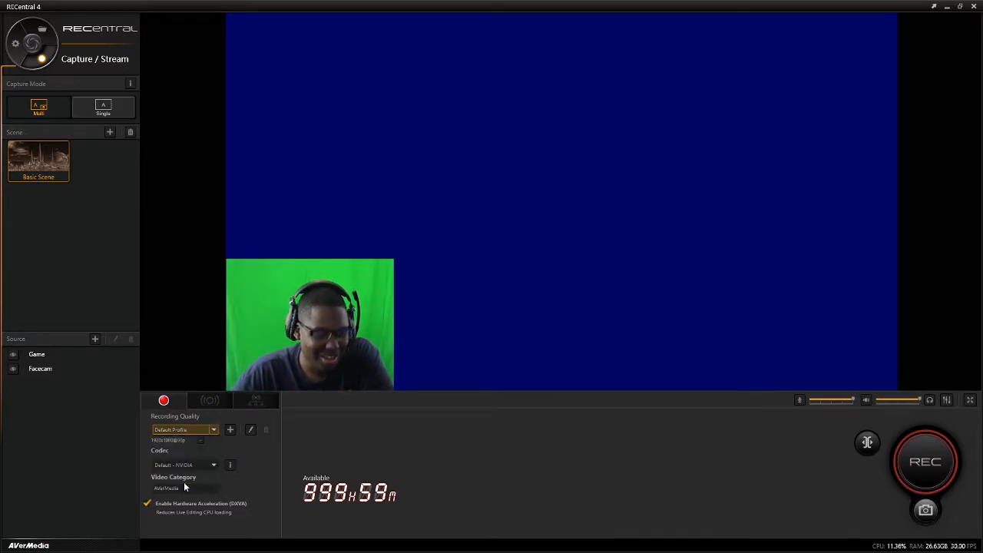
- Set the default recording quality profile to a 60 Mbps video bitrate, 256 kbps audio bitrate and 60 FPS refresh rate
{"action": "left_click", "coordinate": [251, 429]}
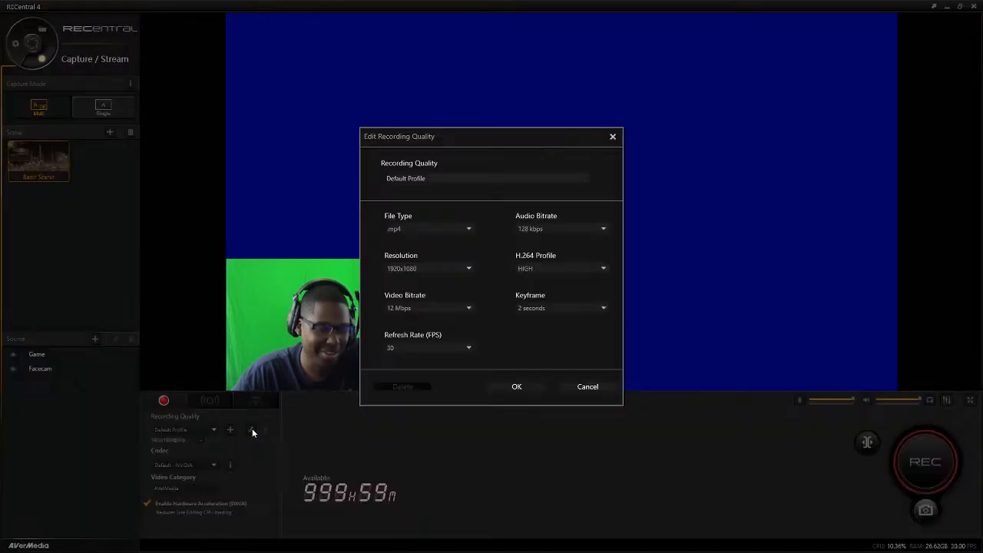
{"action": "left_click", "coordinate": [458, 310]}
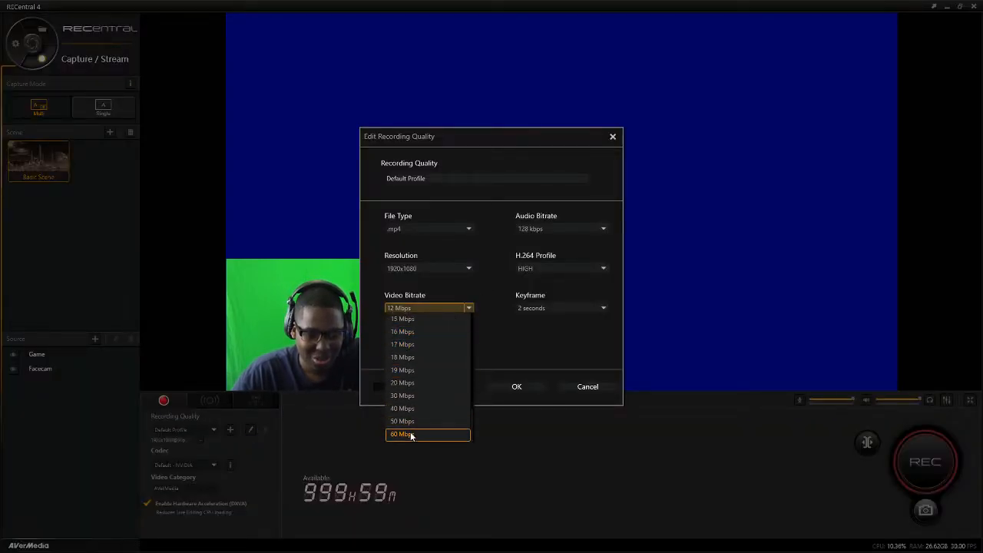
{"action": "left_click", "coordinate": [407, 436]}
{"action": "left_click", "coordinate": [517, 229]}
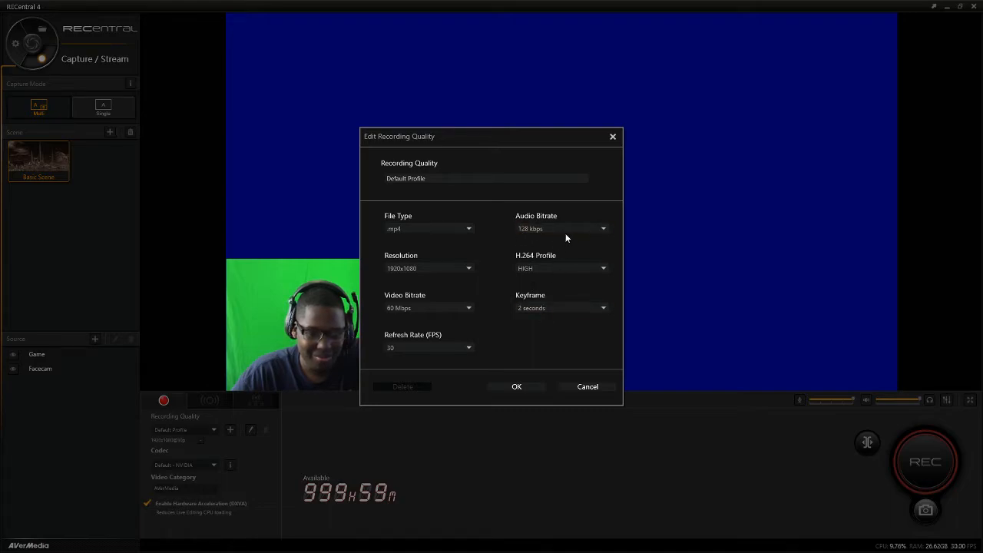
{"action": "left_click", "coordinate": [538, 303]}
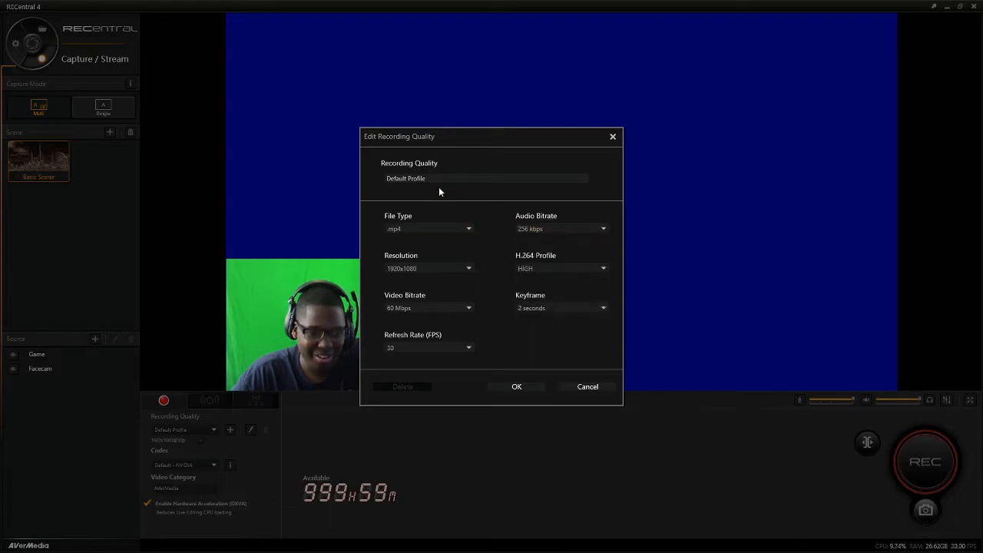
{"action": "left_click", "coordinate": [449, 350]}
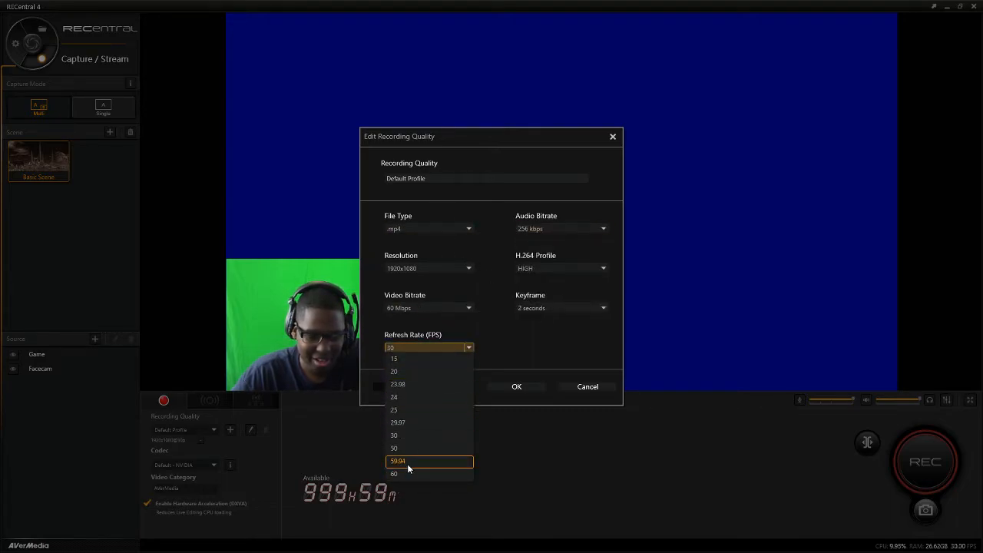
{"action": "left_click", "coordinate": [407, 472]}
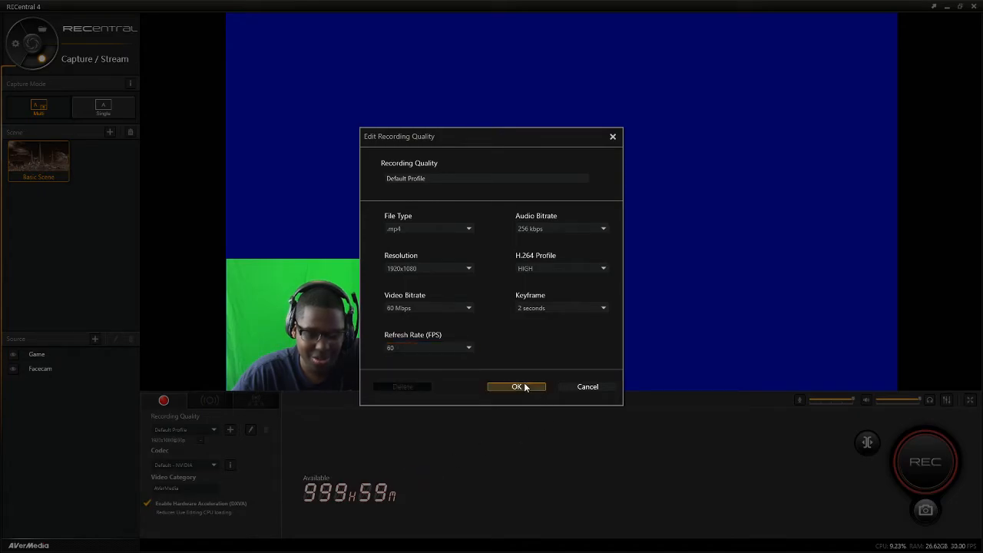
{"action": "left_click", "coordinate": [518, 386]}
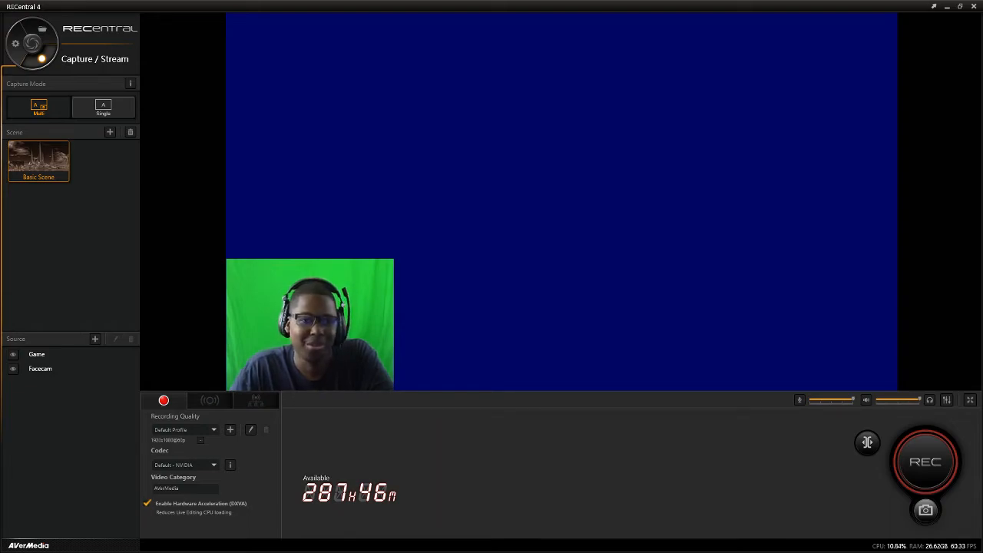
- Try jumping back and returning to the current recorded time in live editing mode, and turn the mode off, discarding unsaved clips
{"action": "left_click", "coordinate": [866, 440]}
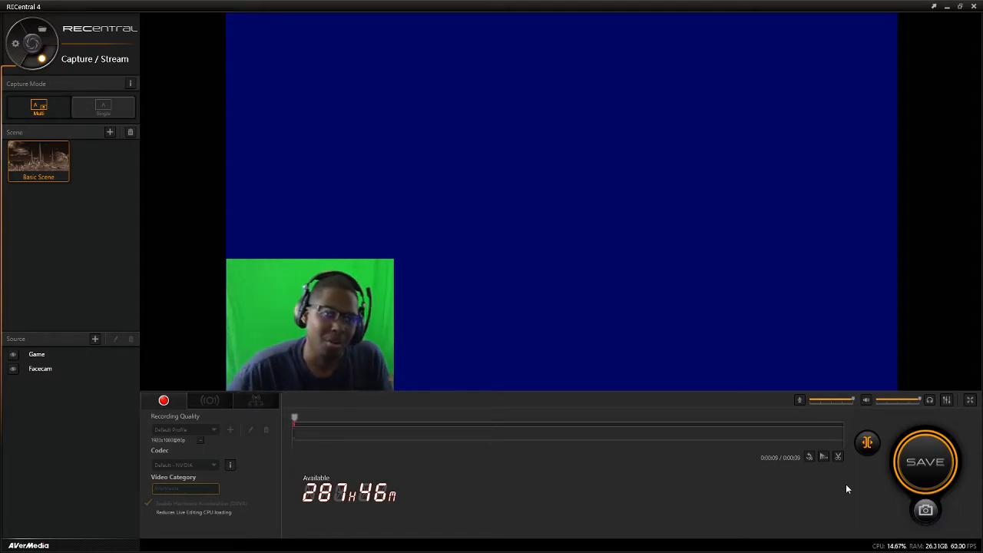
{"action": "left_click", "coordinate": [810, 457]}
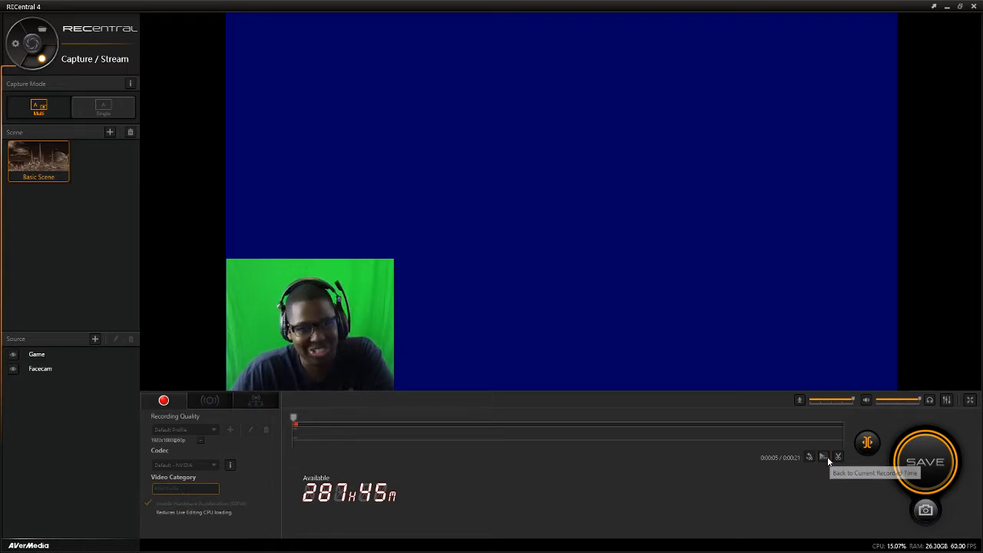
{"action": "left_click", "coordinate": [827, 458]}
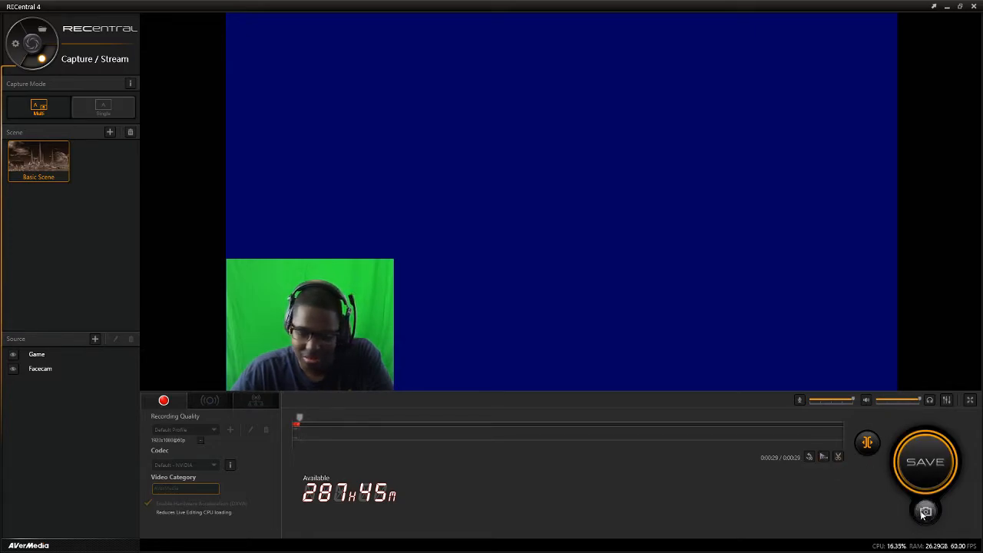
{"action": "left_click", "coordinate": [867, 444]}
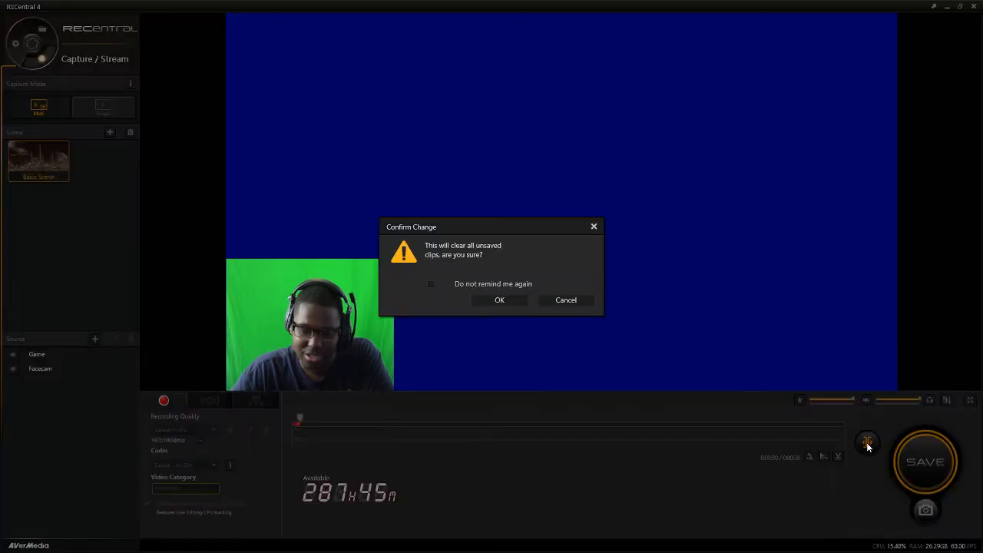
{"action": "left_click", "coordinate": [484, 300]}
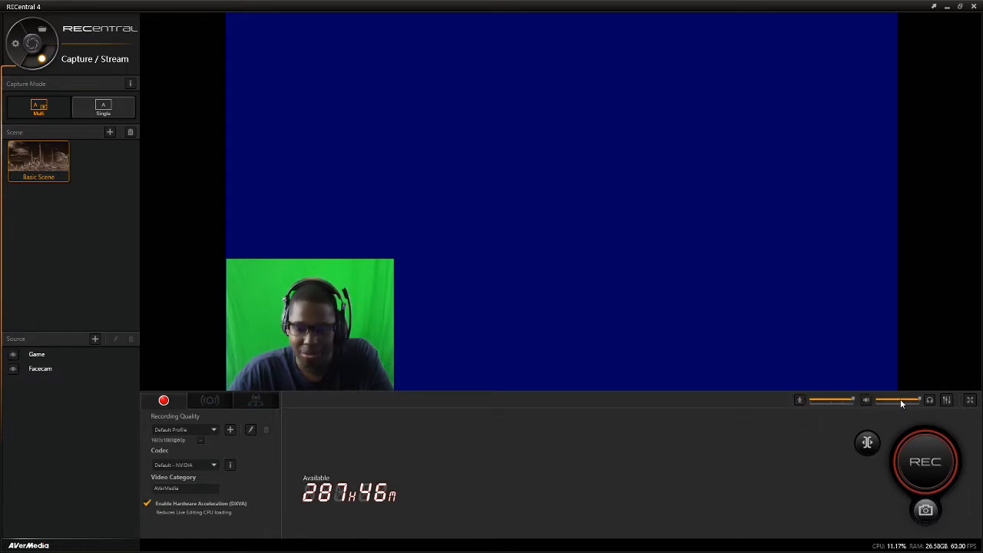
- Open the Audio Mixer and review the Live Gamer HD 2 audio input options, keeping Digital Audio Interface (AVerMedia Live Gamer HD 2)
{"action": "left_click", "coordinate": [947, 400]}
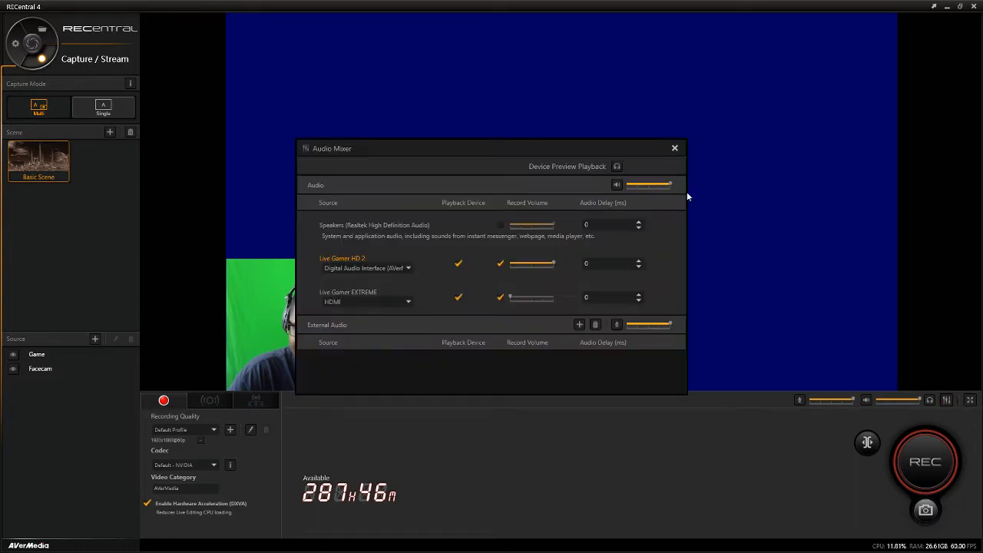
{"action": "left_click_drag", "start_coordinate": [530, 146], "coordinate": [520, 39]}
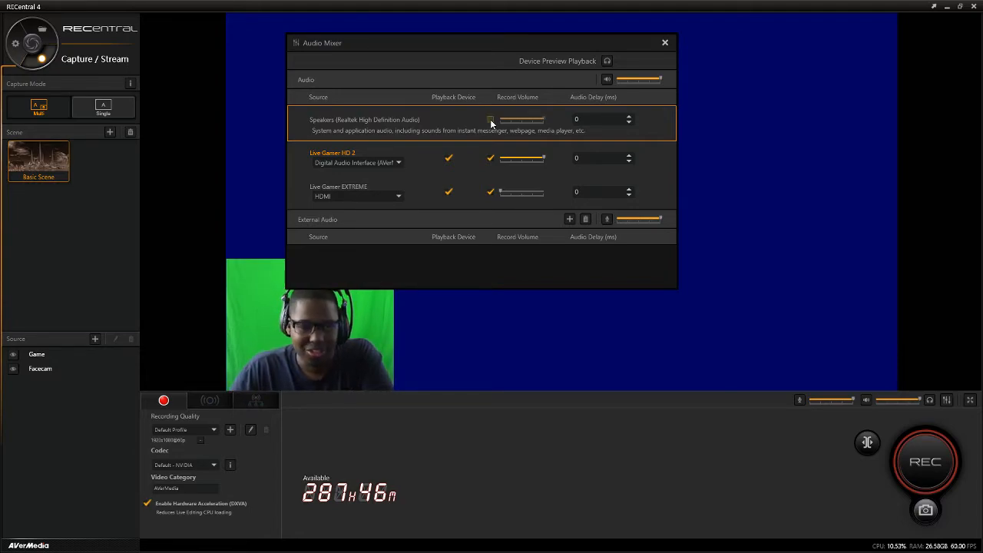
{"action": "left_click", "coordinate": [396, 165]}
{"action": "left_click", "coordinate": [396, 169]}
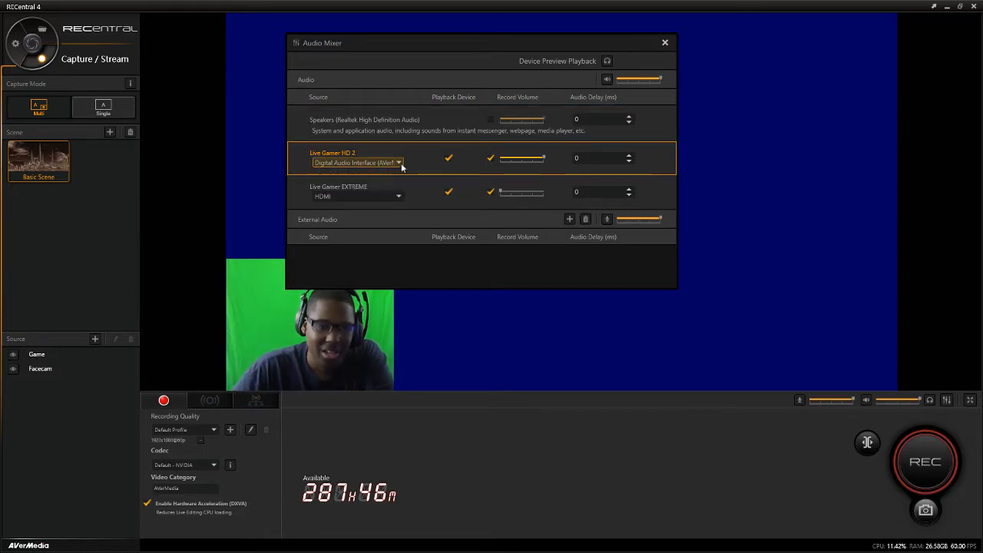
{"action": "left_click", "coordinate": [393, 163]}
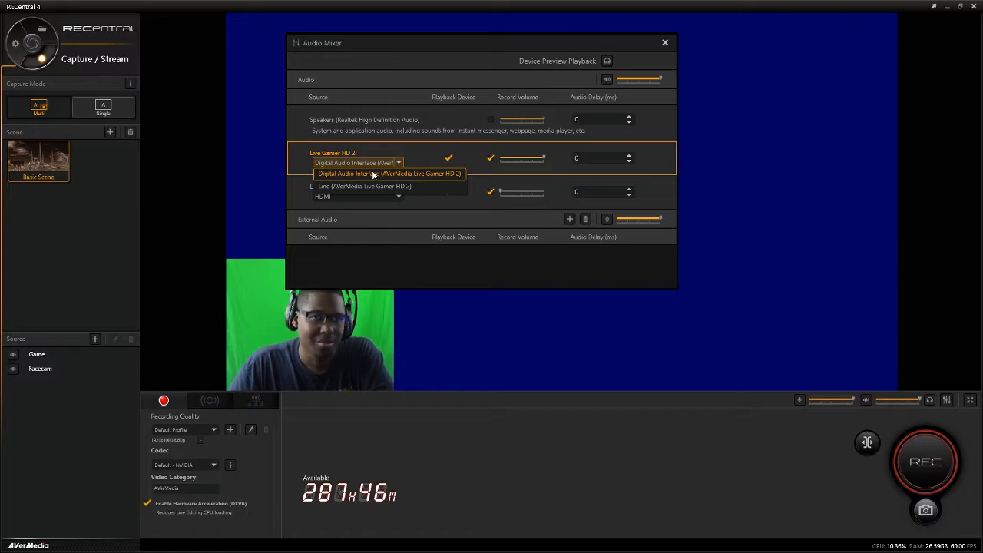
{"action": "left_click", "coordinate": [372, 174]}
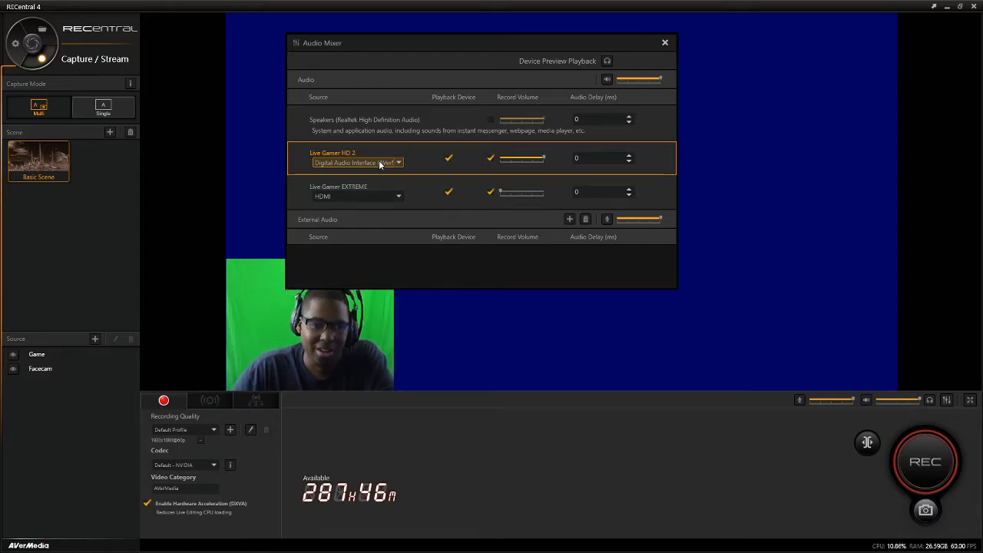
{"action": "left_click", "coordinate": [449, 193]}
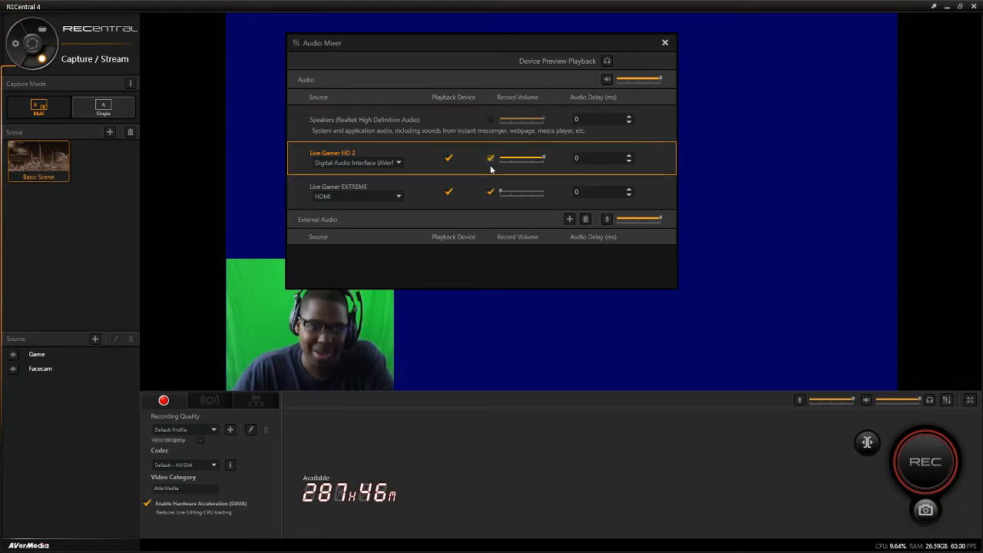
{"action": "mouse_move", "coordinate": [499, 194]}
{"action": "left_mouse_down"}
{"action": "mouse_move", "coordinate": [534, 188]}
{"action": "mouse_move", "coordinate": [507, 188]}
{"action": "left_mouse_up"}
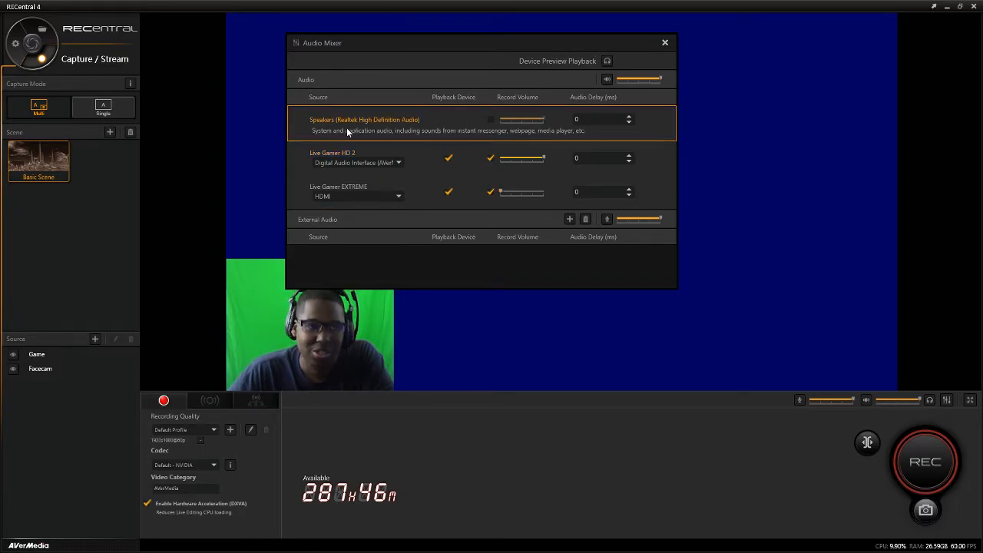
- Try enabling recording of the Realtek speakers' system audio, disable it again, and close the Audio Mixer
{"action": "left_click", "coordinate": [491, 120]}
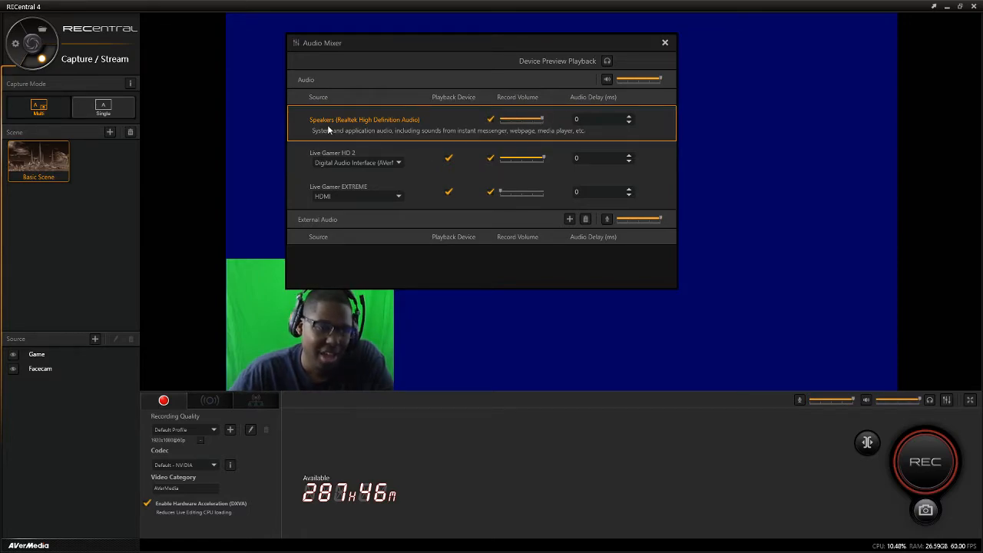
{"action": "left_click", "coordinate": [490, 119]}
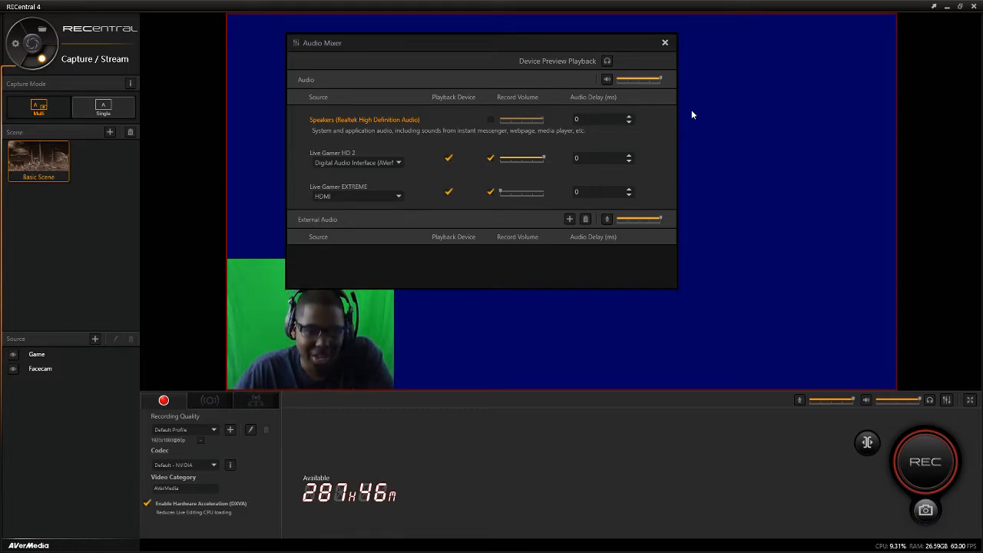
{"action": "left_click", "coordinate": [489, 121]}
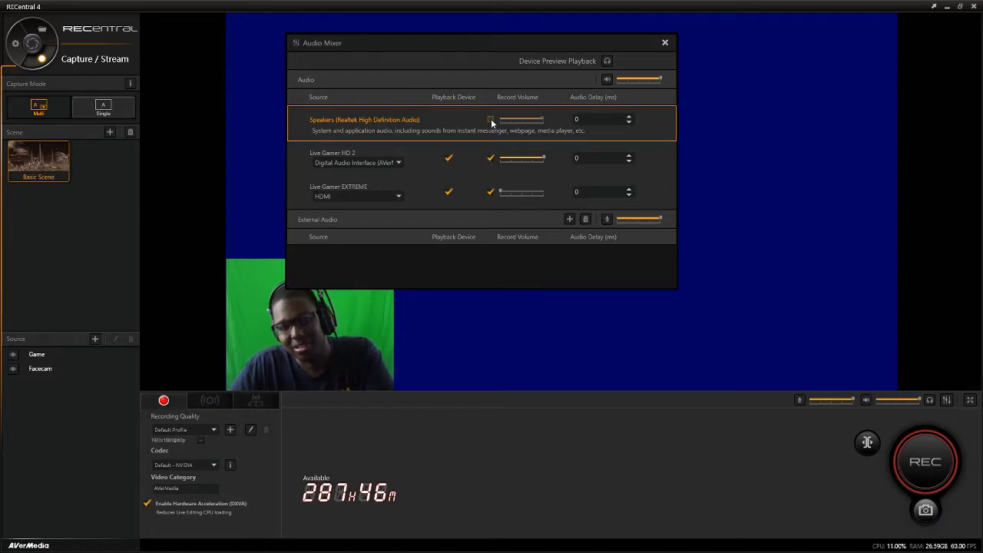
{"action": "left_click", "coordinate": [665, 42]}
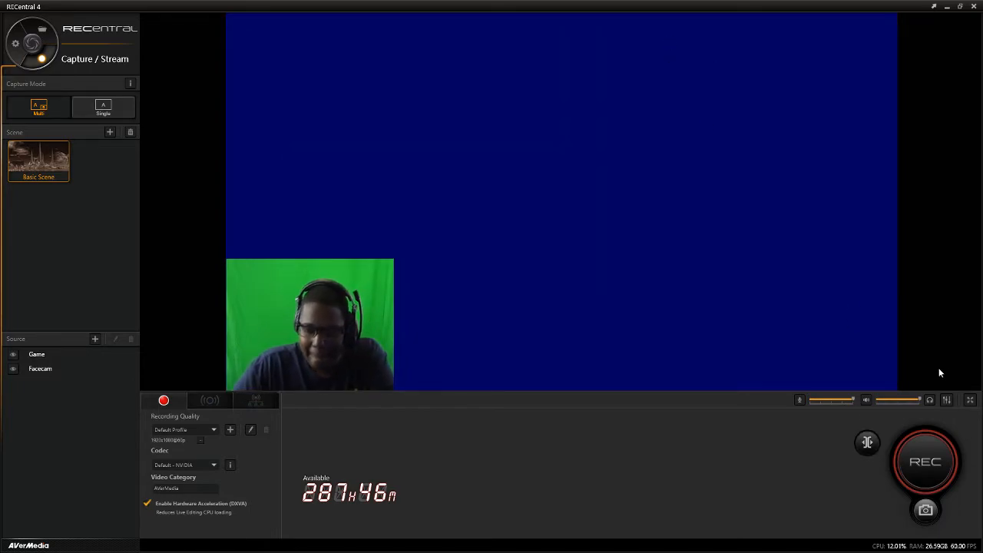
- View the capture preview in full screen with its control bar, and return to the normal view
{"action": "left_click", "coordinate": [969, 399]}
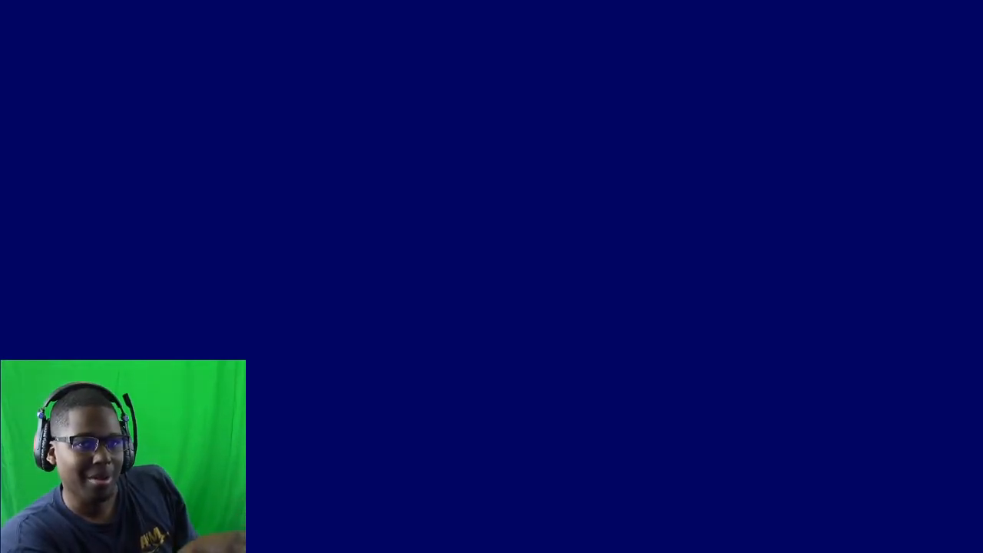
{"action": "mouse_move", "coordinate": [805, 502]}
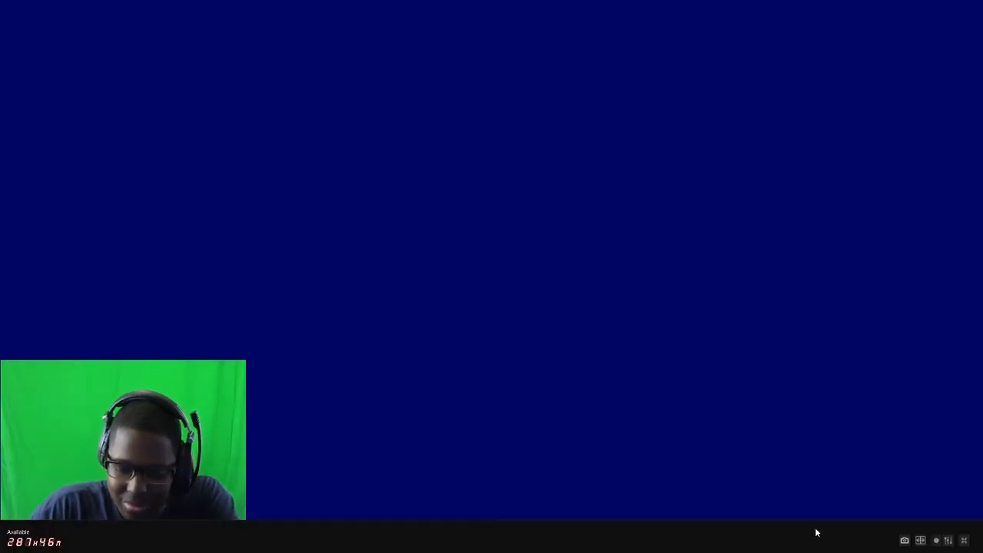
{"action": "left_click", "coordinate": [964, 542]}
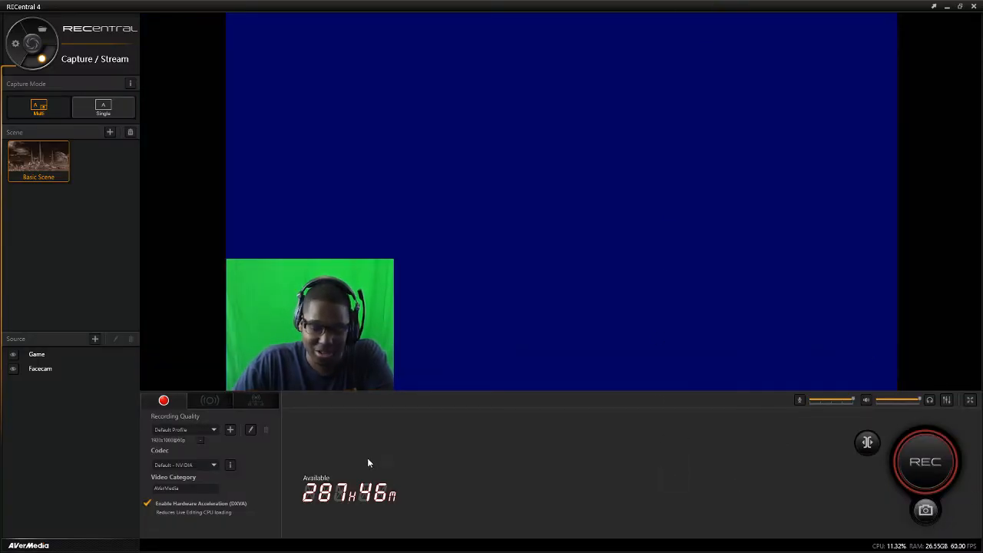
- Add a screen capture source named Desktop Capture to the Basic Scene
{"action": "left_click", "coordinate": [95, 338]}
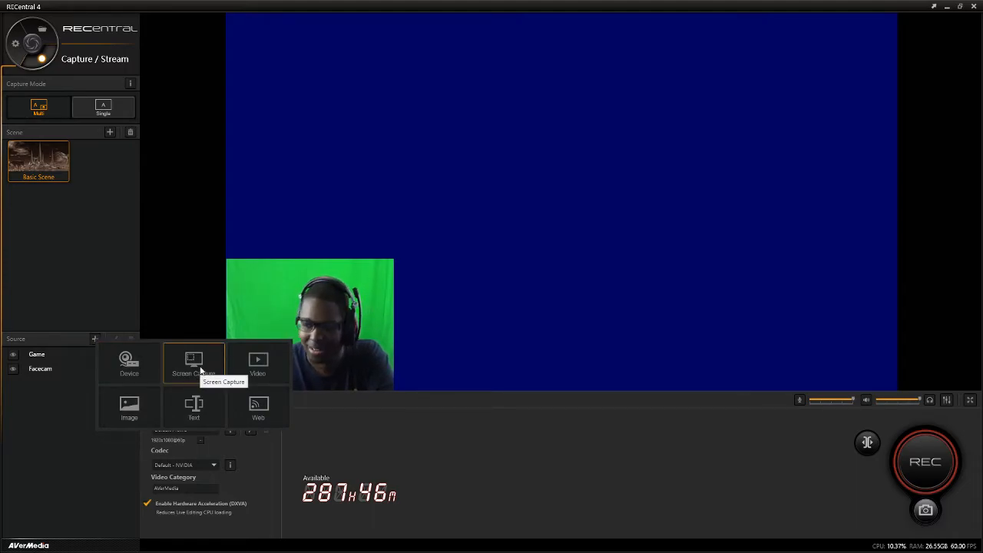
{"action": "left_click", "coordinate": [200, 372]}
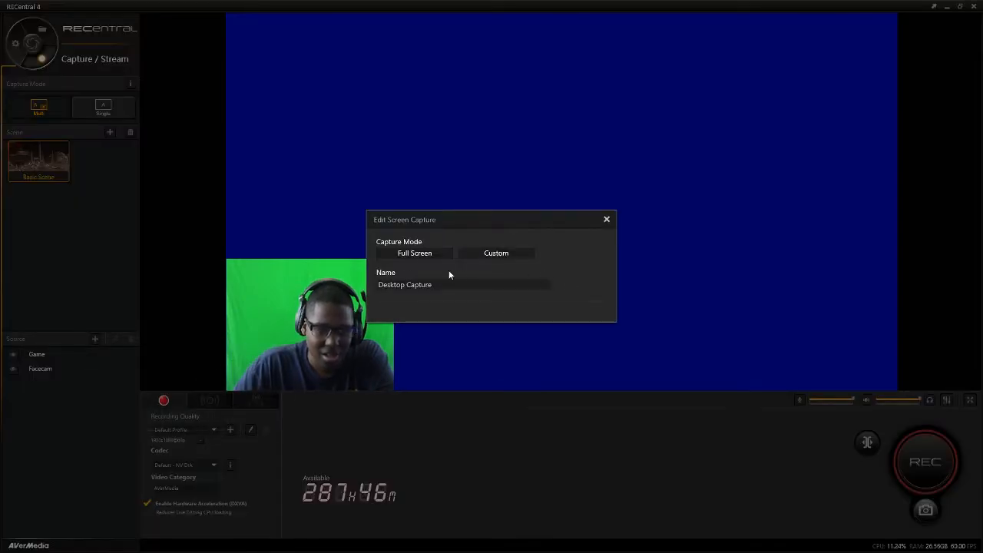
{"action": "left_click", "coordinate": [480, 254]}
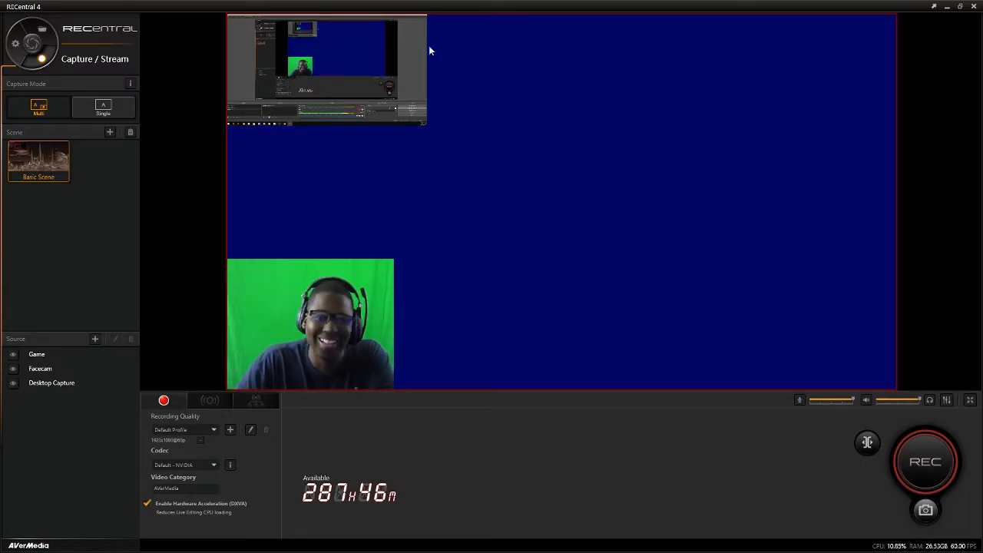
- Try resizing the Desktop Capture source in the preview, and delete it from the scene
{"action": "left_click", "coordinate": [424, 123]}
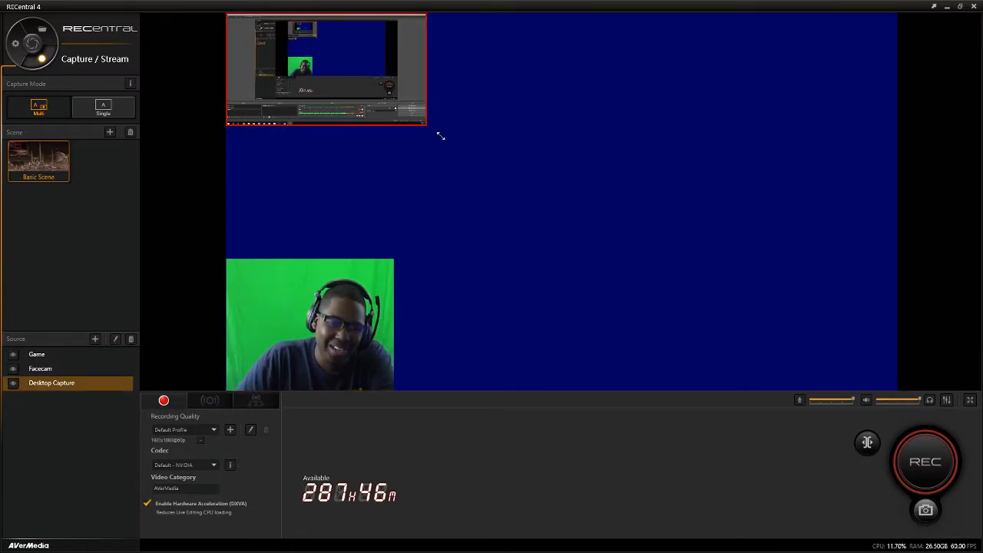
{"action": "left_click_drag", "start_coordinate": [424, 123], "coordinate": [896, 389]}
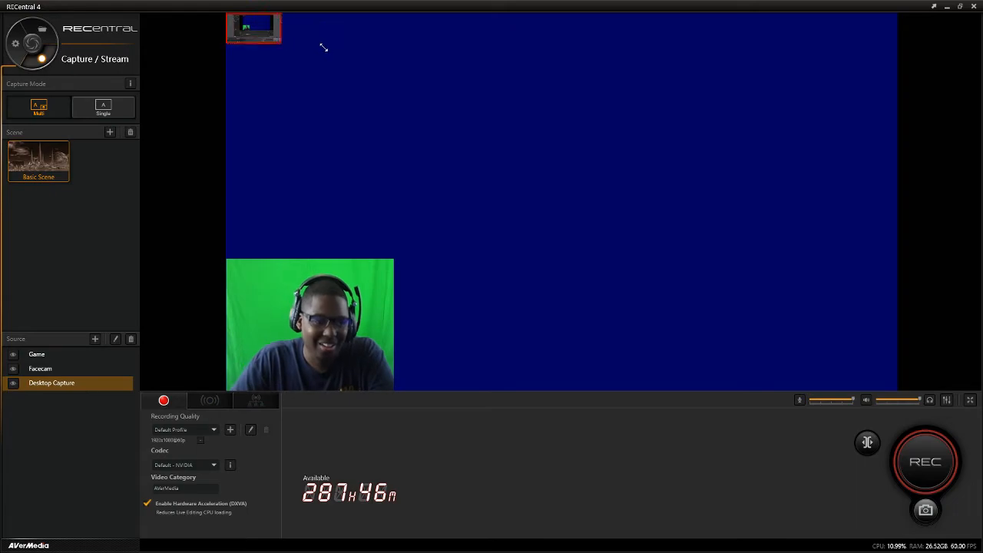
{"action": "left_click", "coordinate": [236, 31]}
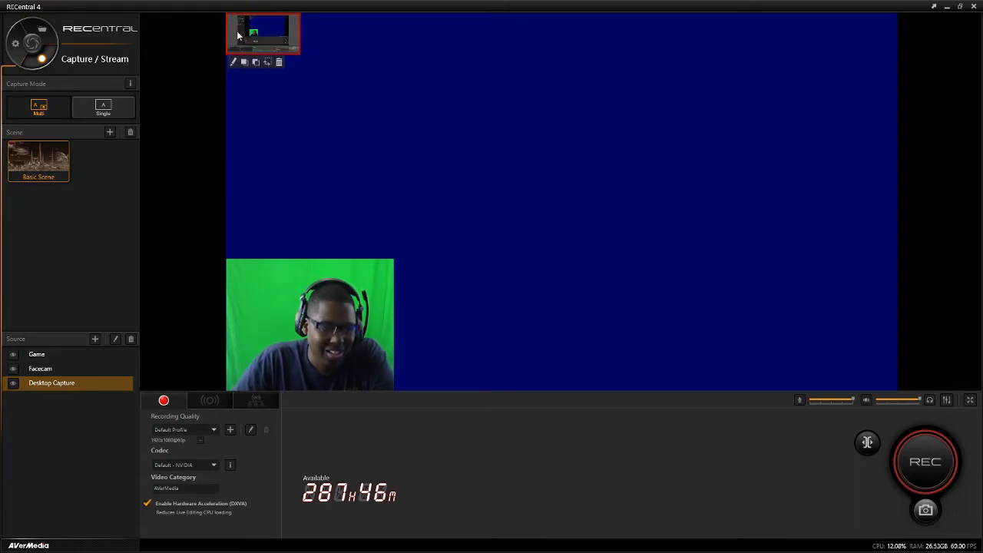
{"action": "left_click", "coordinate": [281, 60]}
- Check the file selection for adding an MP4 video source, and cancel it without choosing a file
{"action": "left_click", "coordinate": [95, 339]}
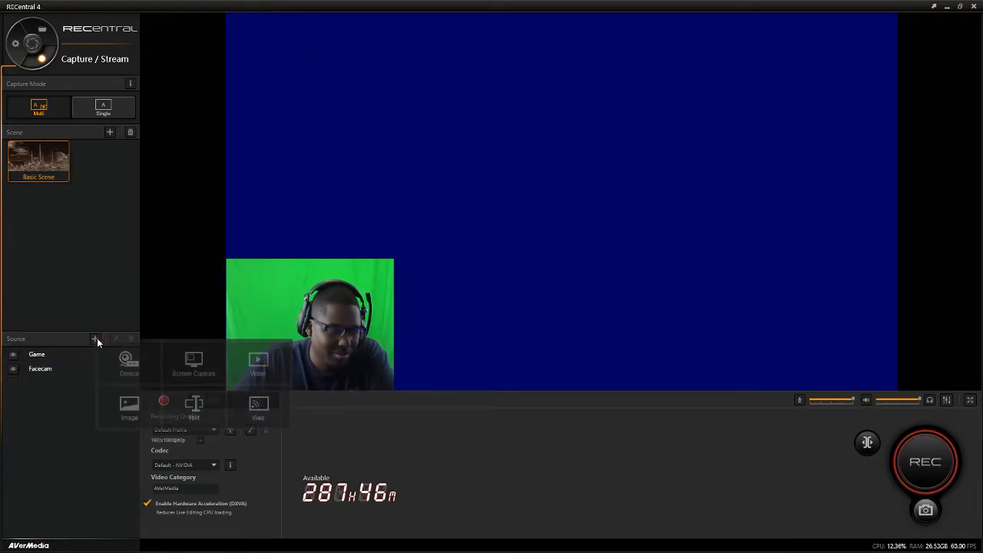
{"action": "left_click", "coordinate": [256, 364]}
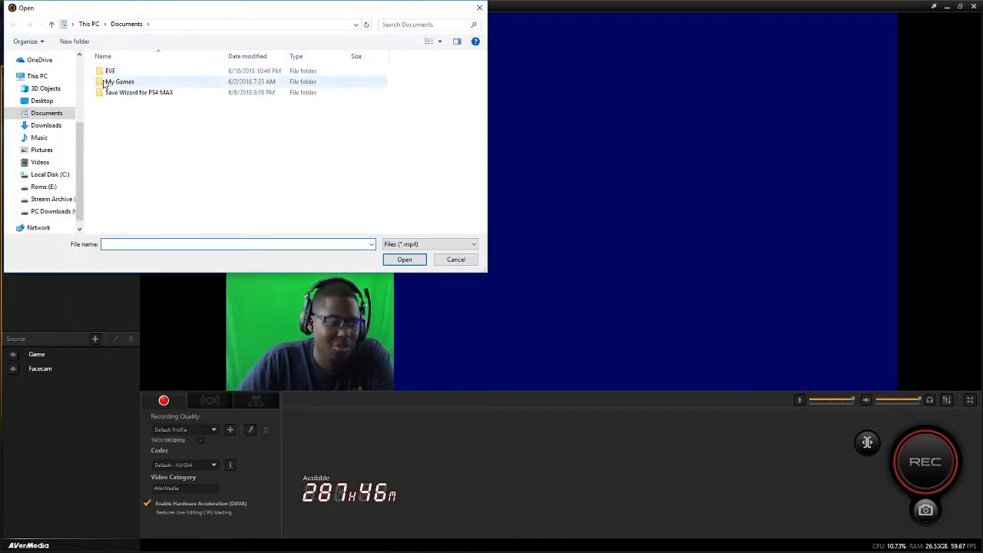
{"action": "left_click", "coordinate": [450, 260]}
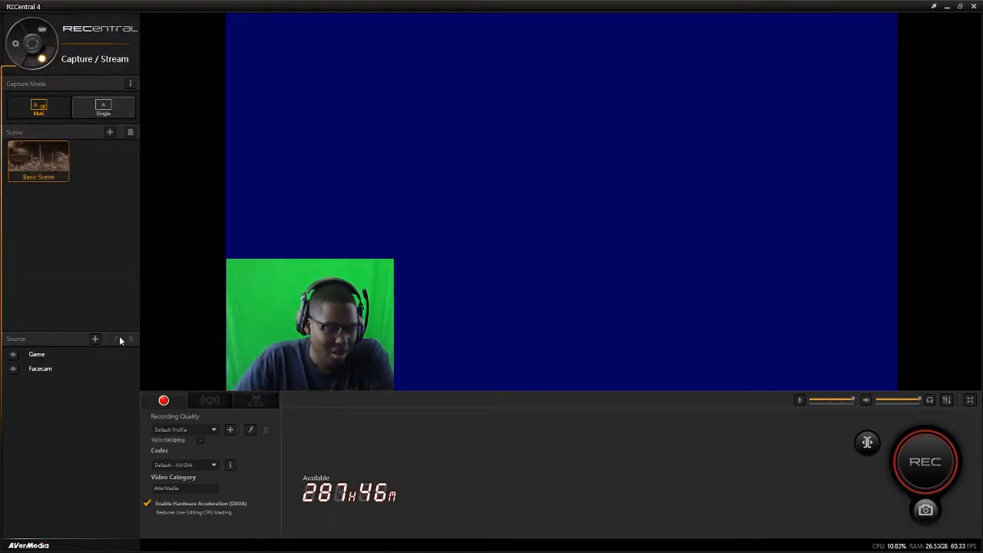
- Add the Retro Layout PNG from the Desktop folder as an image source in the Basic Scene
{"action": "left_click", "coordinate": [95, 339]}
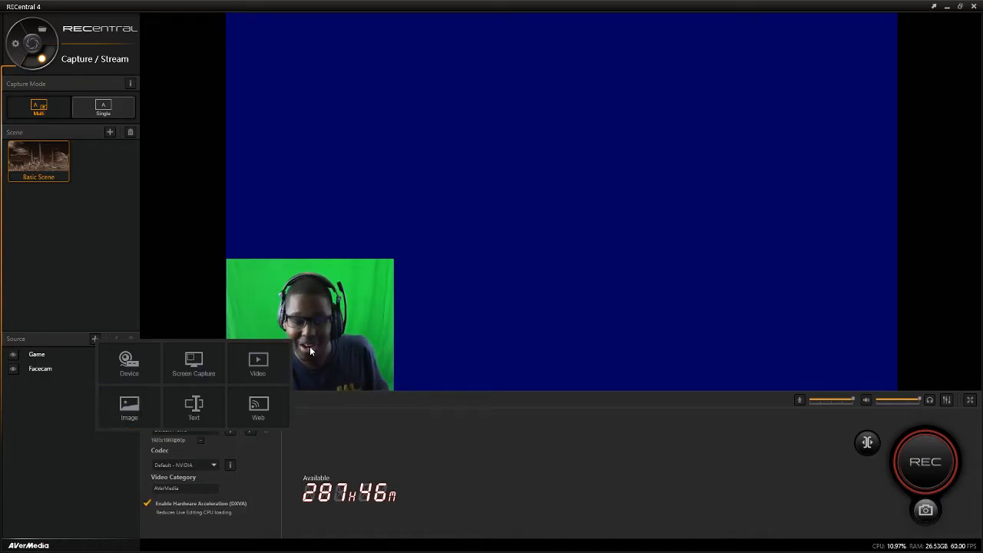
{"action": "left_click", "coordinate": [130, 409]}
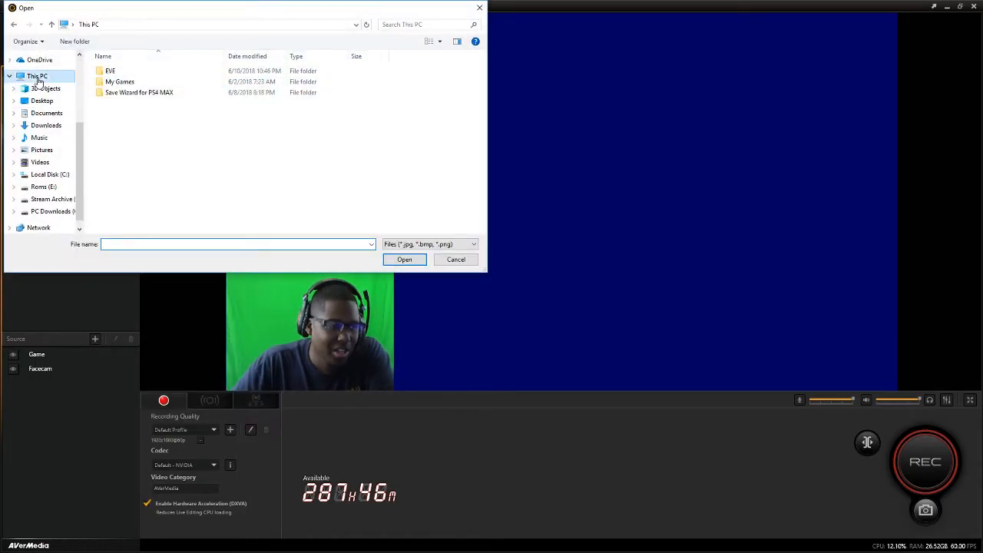
{"action": "left_click", "coordinate": [35, 76]}
{"action": "scroll", "coordinate": [257, 176], "scroll_direction": "down", "scroll_amount": 2}
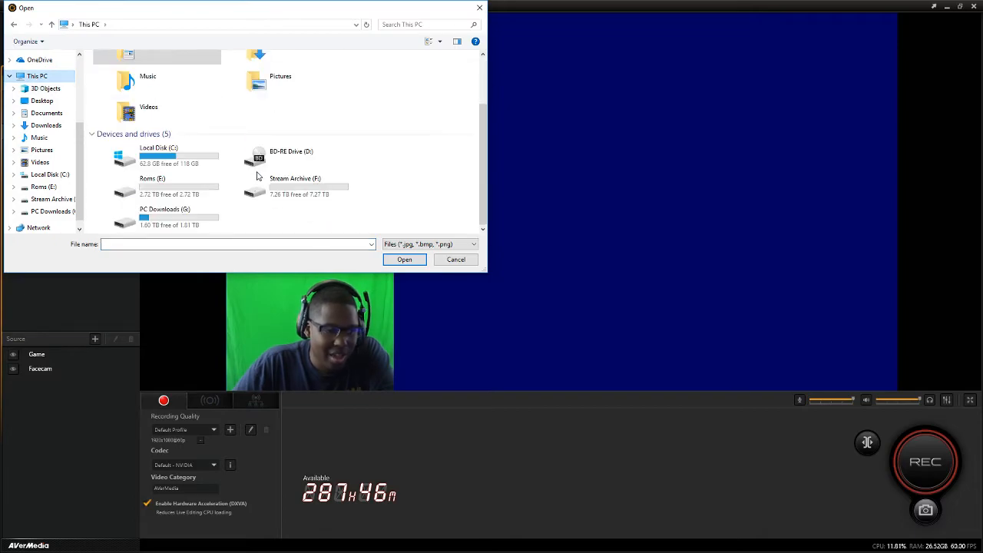
{"action": "scroll", "coordinate": [40, 67], "scroll_direction": "up", "scroll_amount": 3}
{"action": "left_click", "coordinate": [42, 76]}
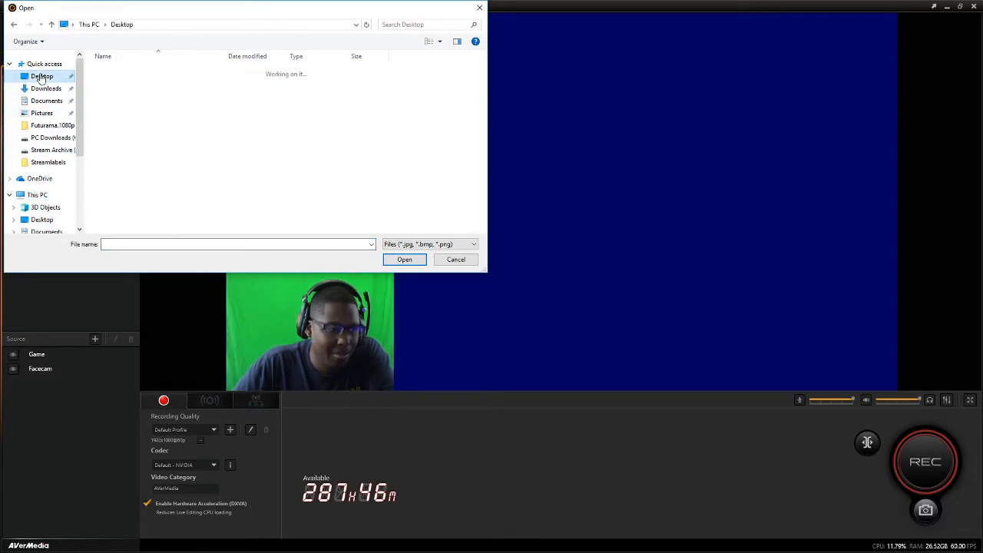
{"action": "scroll", "coordinate": [161, 180], "scroll_direction": "down", "scroll_amount": 2}
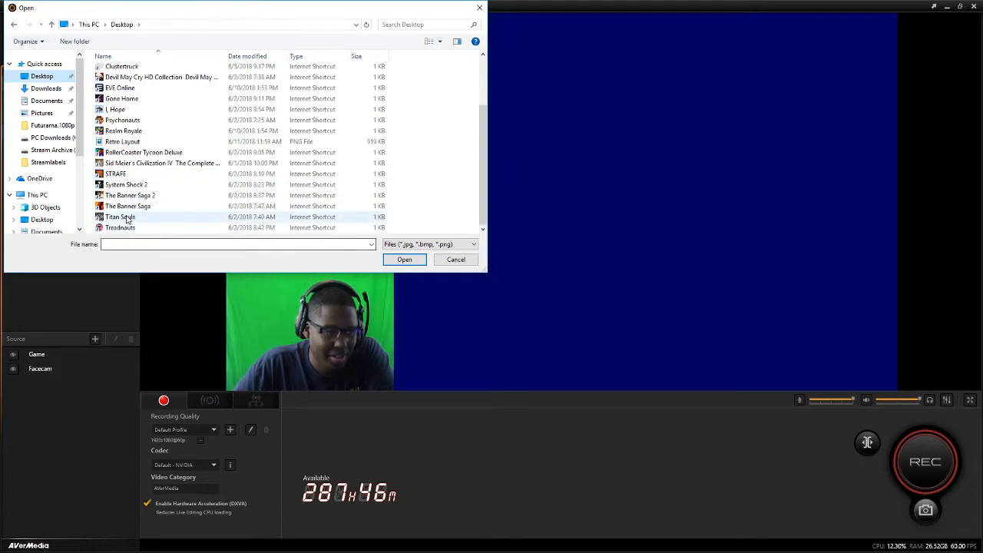
{"action": "double_click", "coordinate": [117, 146]}
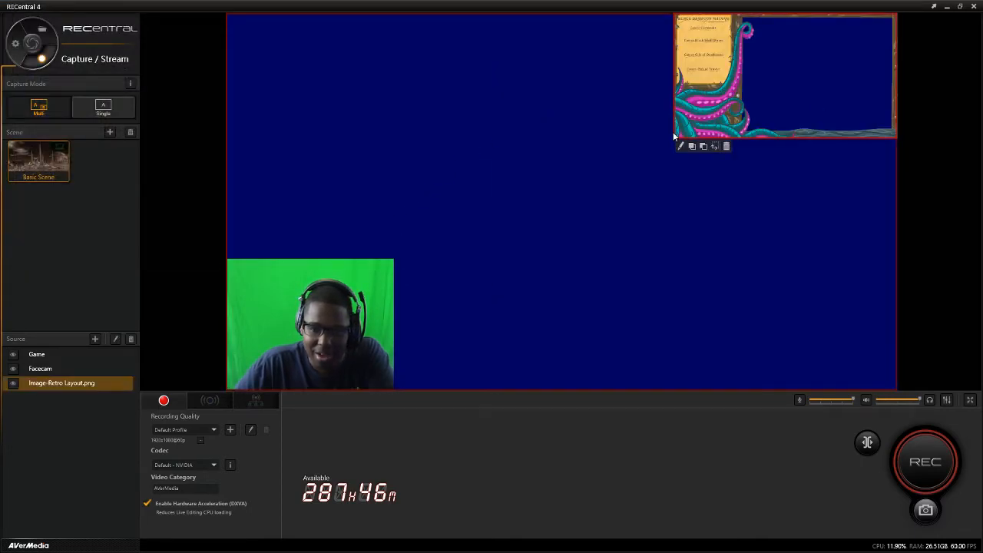
- Enlarge the Retro Layout image to fill the whole preview and move it one layer back, behind the Facecam
{"action": "left_click_drag", "start_coordinate": [674, 138], "coordinate": [2, 548]}
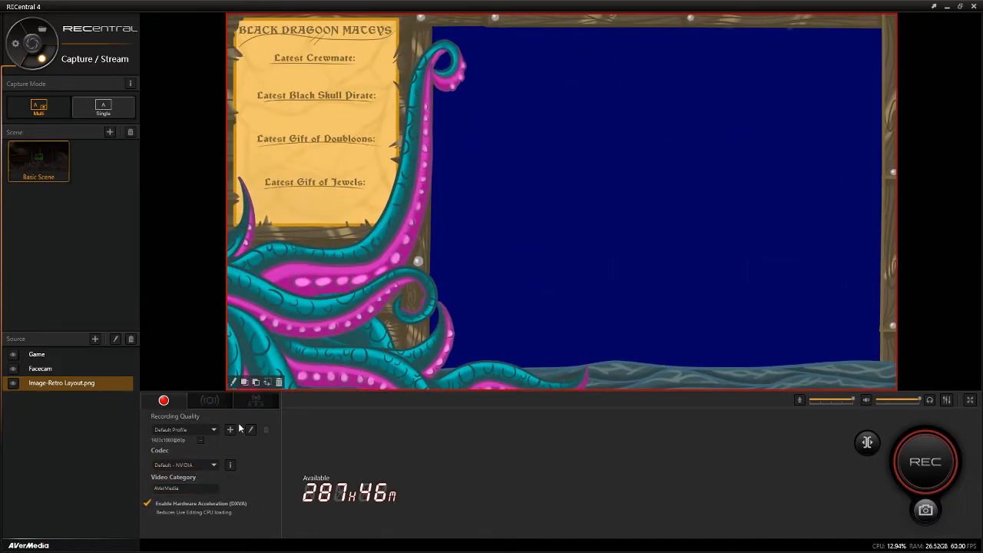
{"action": "left_click", "coordinate": [256, 381]}
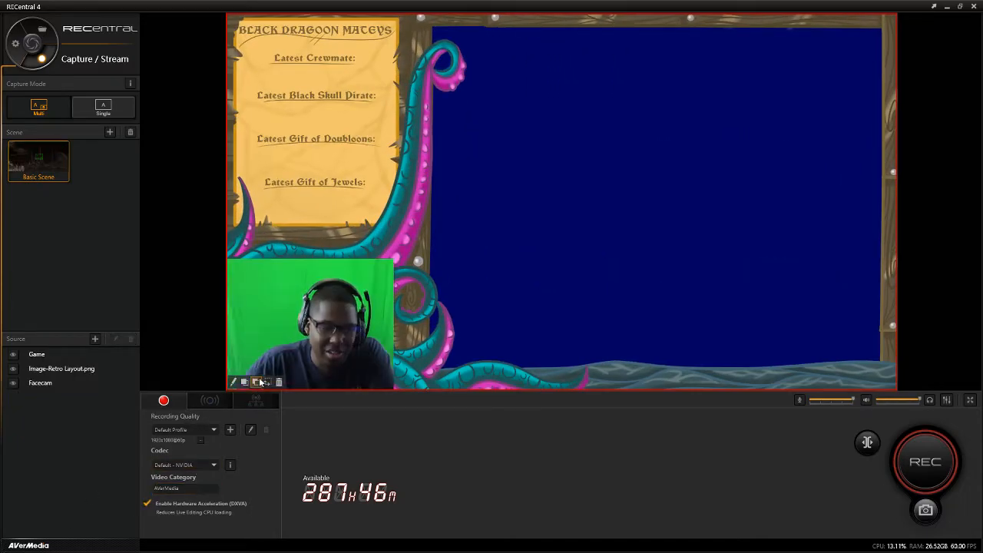
- Open the Facecam's video input settings to apply its green-screen removal over the layout, and close them
{"action": "left_click", "coordinate": [315, 301]}
{"action": "left_click", "coordinate": [233, 252]}
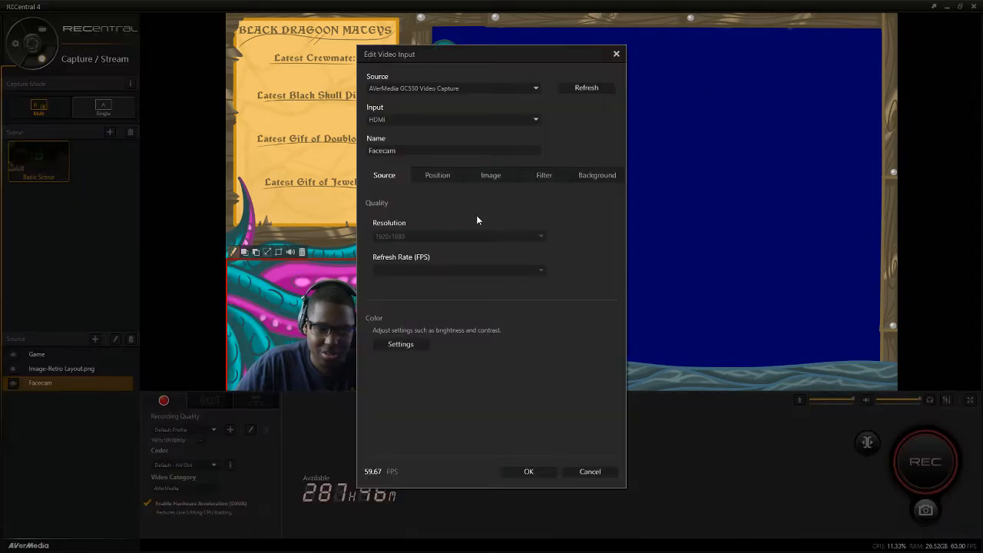
{"action": "left_click", "coordinate": [616, 54]}
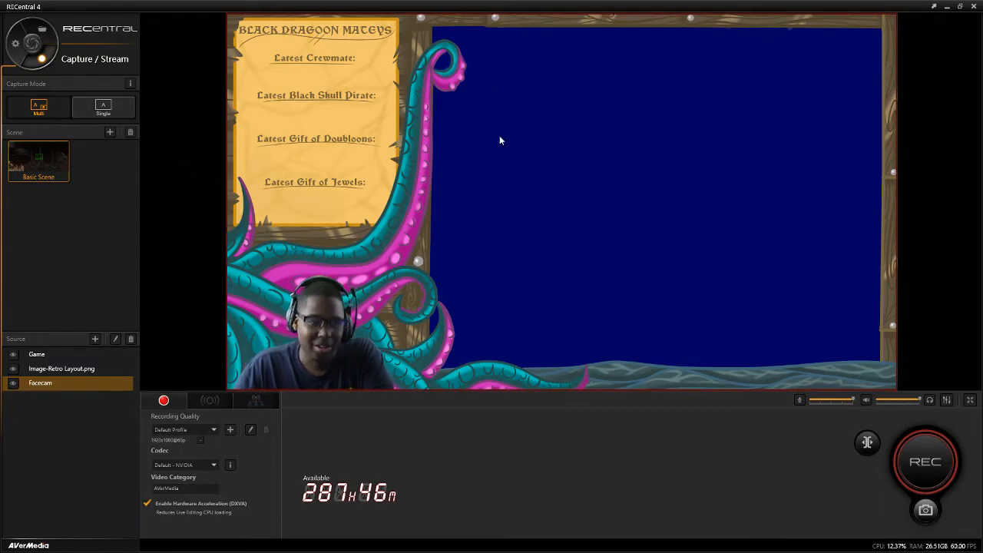
- Try a text source with random placeholder letters, place it over the upper game area, and delete it from the scene
{"action": "left_click", "coordinate": [95, 339]}
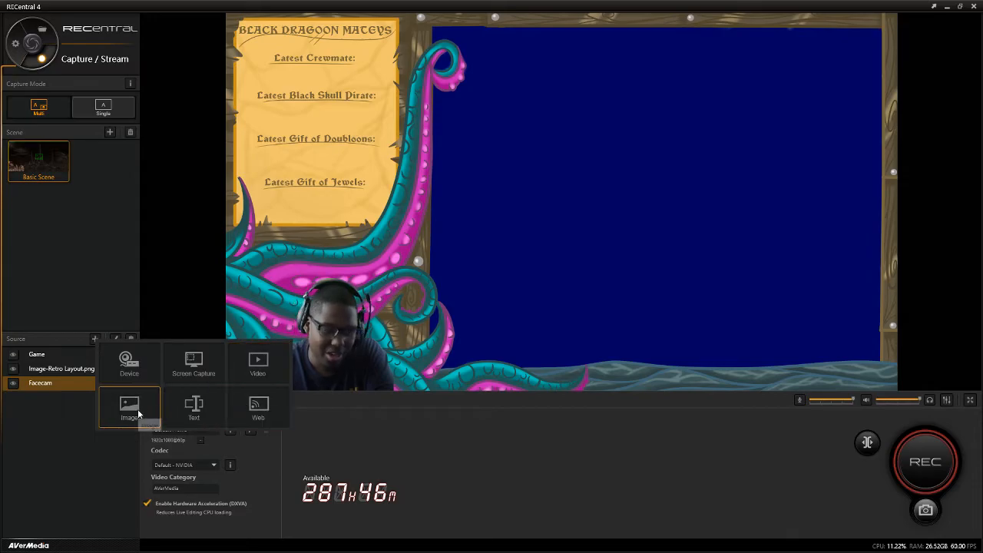
{"action": "left_click", "coordinate": [212, 410]}
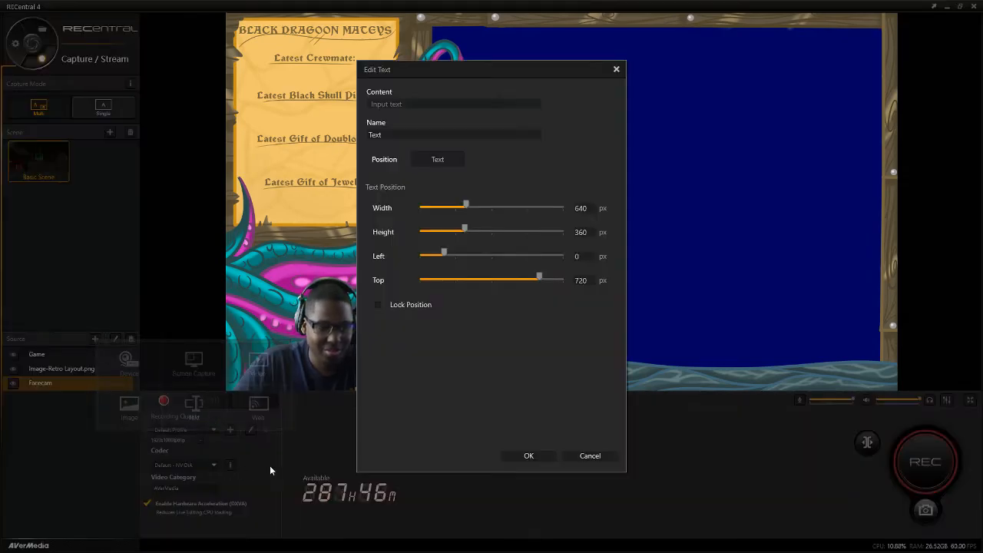
{"action": "left_click", "coordinate": [422, 161]}
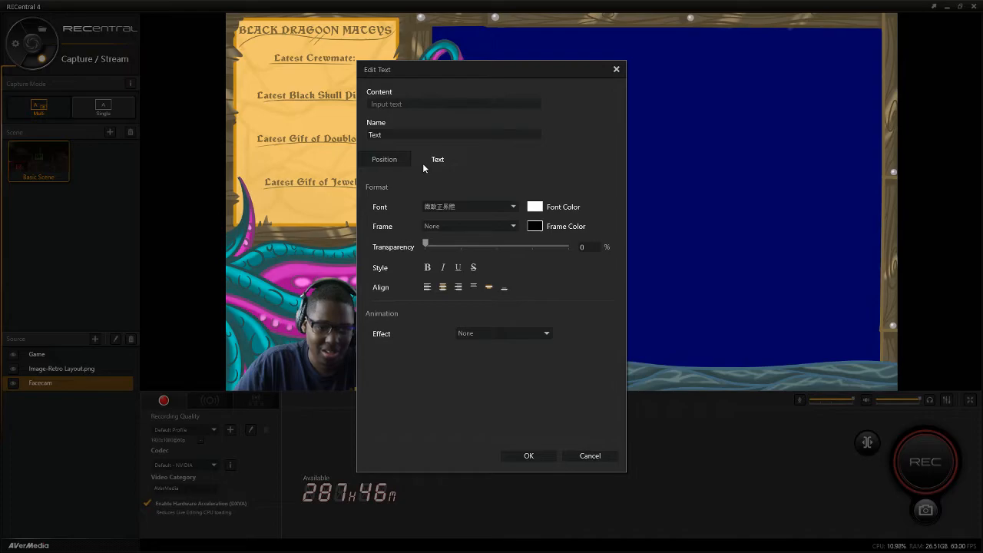
{"action": "left_click", "coordinate": [458, 286]}
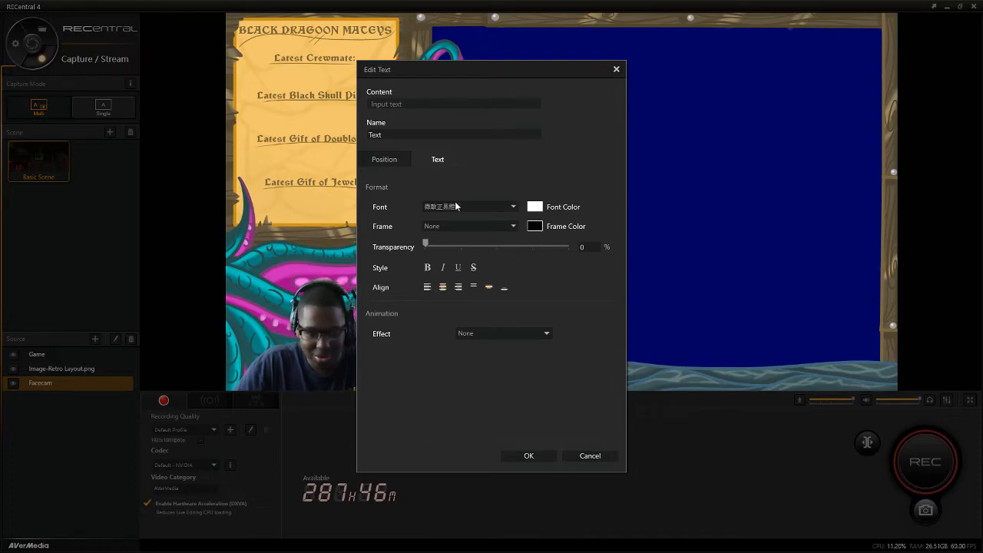
{"action": "left_click", "coordinate": [453, 135]}
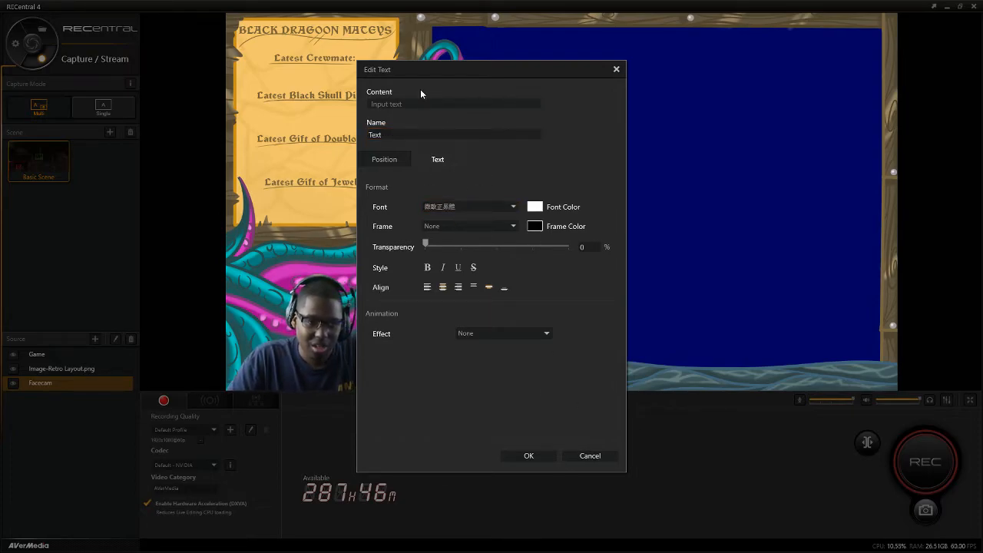
{"action": "left_click", "coordinate": [537, 457]}
{"action": "left_click_drag", "start_coordinate": [467, 342], "coordinate": [662, 71]}
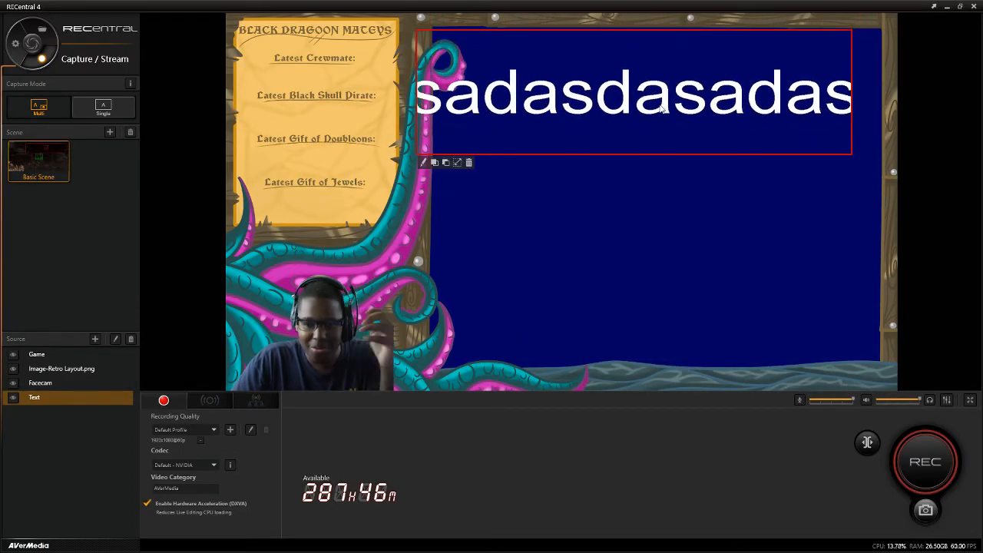
{"action": "left_click", "coordinate": [466, 163]}
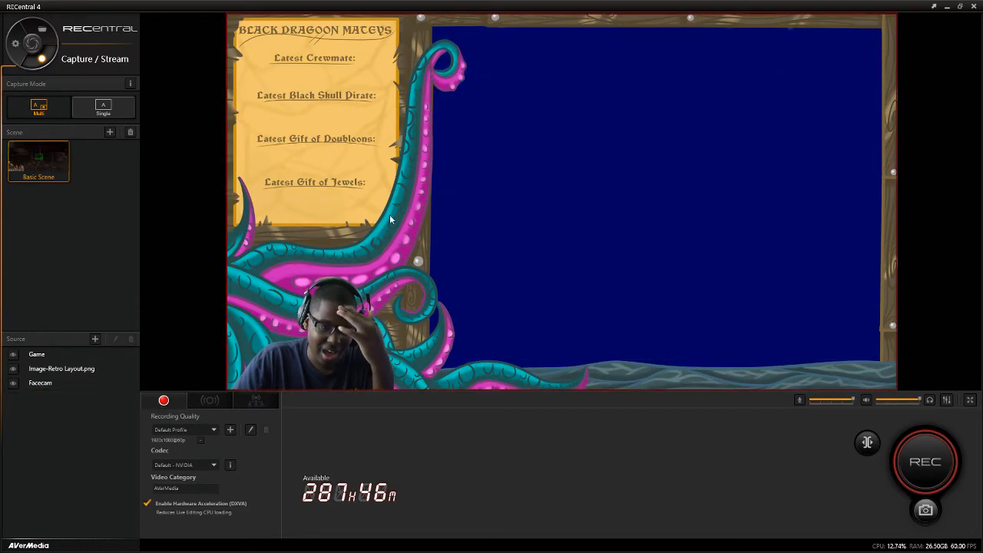
- Try the Scrolling Text effect on a new text source at 1000 pixels per second, and check the available scroll directions
{"action": "left_click", "coordinate": [95, 337]}
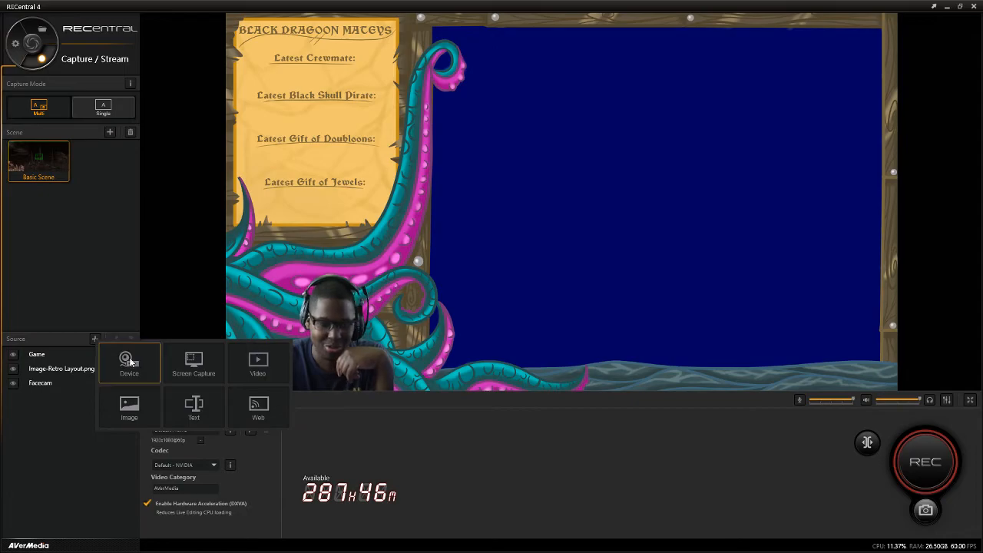
{"action": "left_click", "coordinate": [206, 412]}
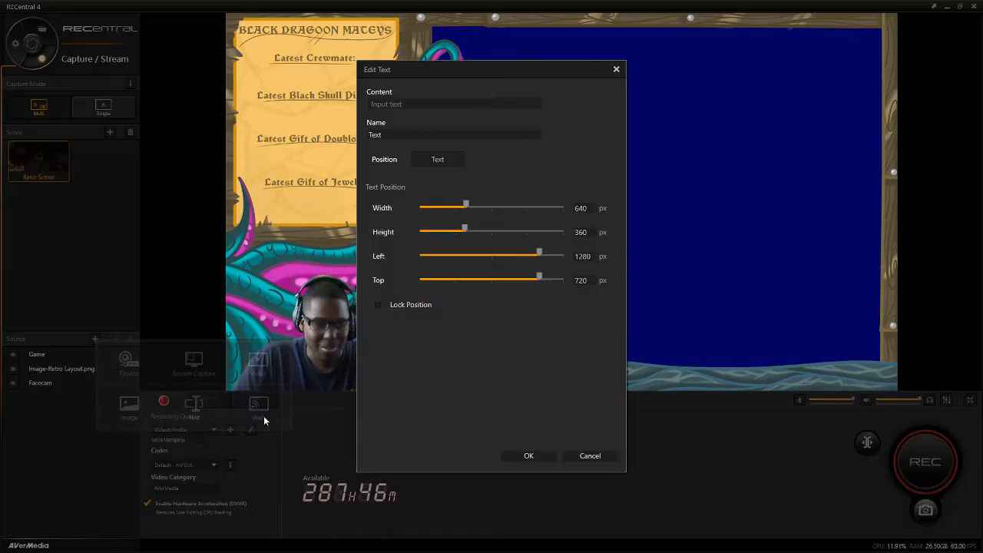
{"action": "left_click", "coordinate": [423, 164]}
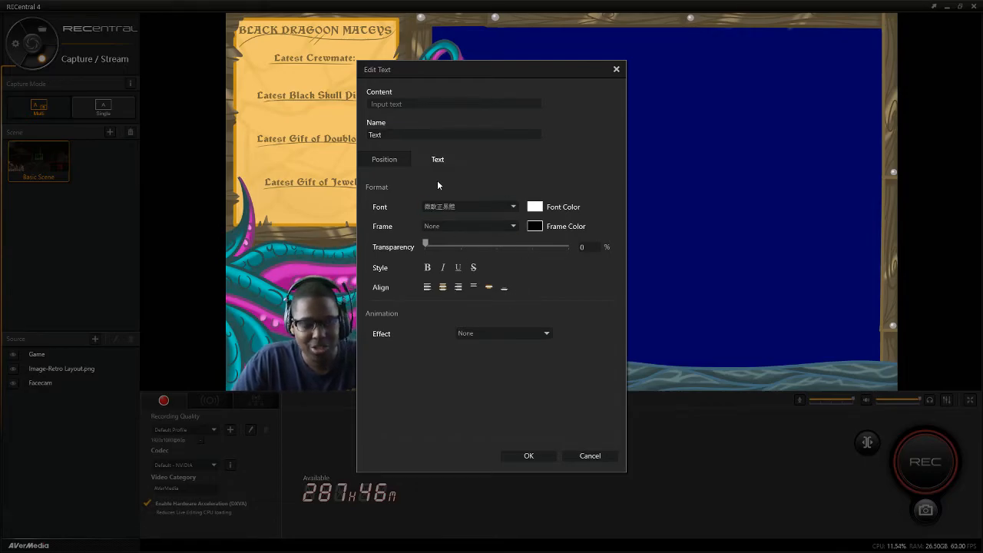
{"action": "left_click", "coordinate": [499, 336]}
{"action": "left_click", "coordinate": [498, 354]}
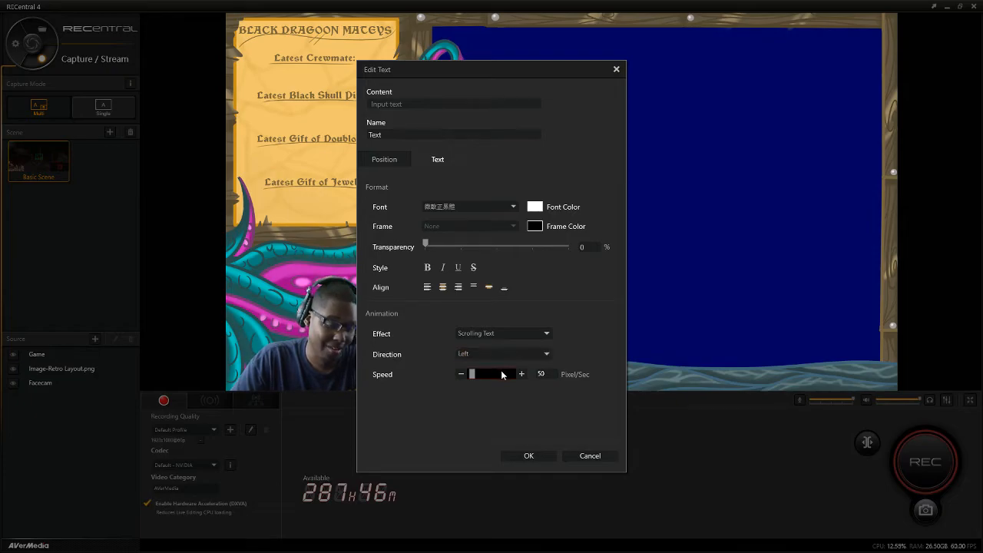
{"action": "left_click_drag", "start_coordinate": [472, 374], "coordinate": [515, 374]}
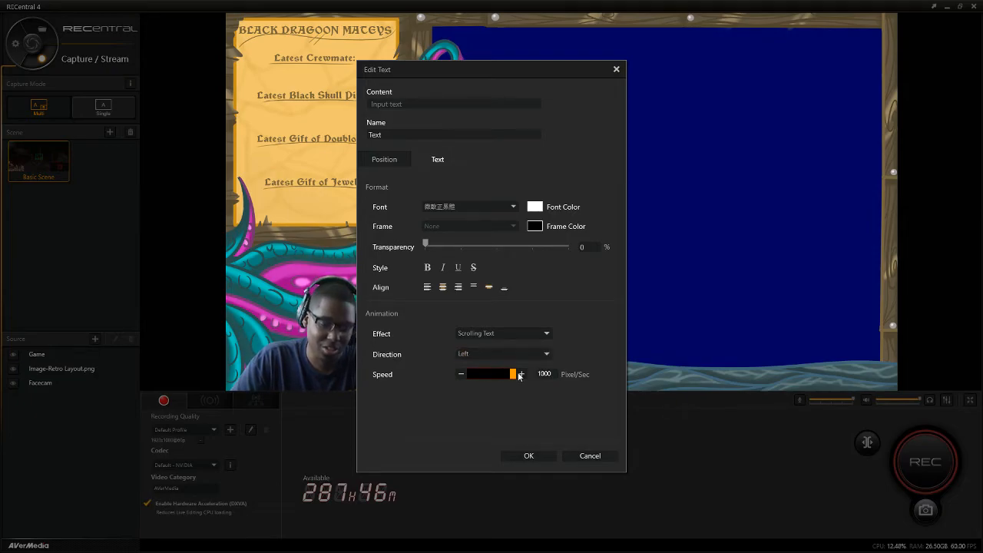
{"action": "left_click", "coordinate": [483, 353]}
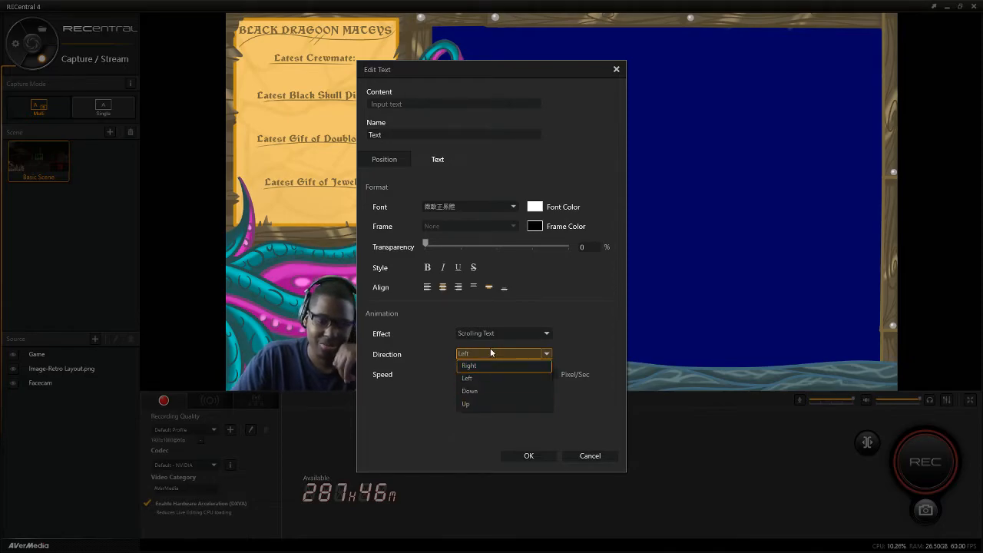
{"action": "left_click", "coordinate": [492, 352]}
- Switch the new text source's animation effect to Fade, check its delimiter setting, and cancel the source
{"action": "left_click", "coordinate": [493, 336]}
{"action": "left_click", "coordinate": [494, 367]}
{"action": "left_click", "coordinate": [492, 354]}
{"action": "left_click", "coordinate": [470, 397]}
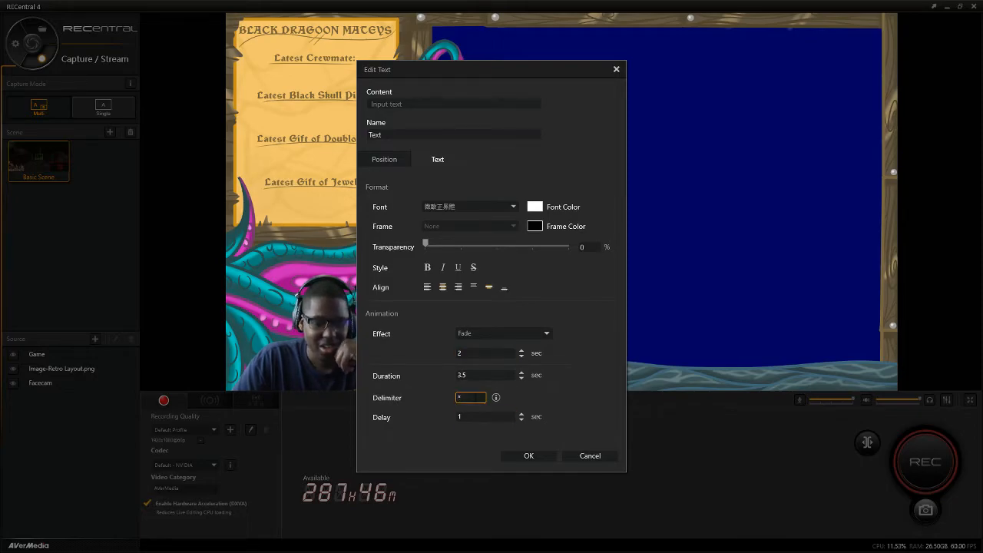
{"action": "left_click", "coordinate": [590, 455]}
- Check the position settings of the Retro Layout image source, and close them without changes
{"action": "left_click", "coordinate": [137, 354]}
{"action": "left_click", "coordinate": [114, 368]}
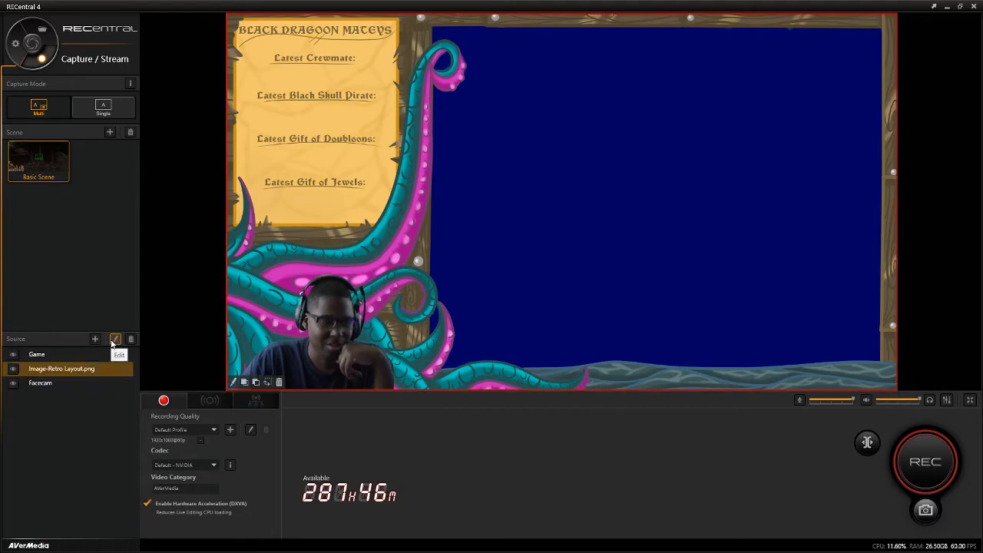
{"action": "left_click", "coordinate": [114, 340]}
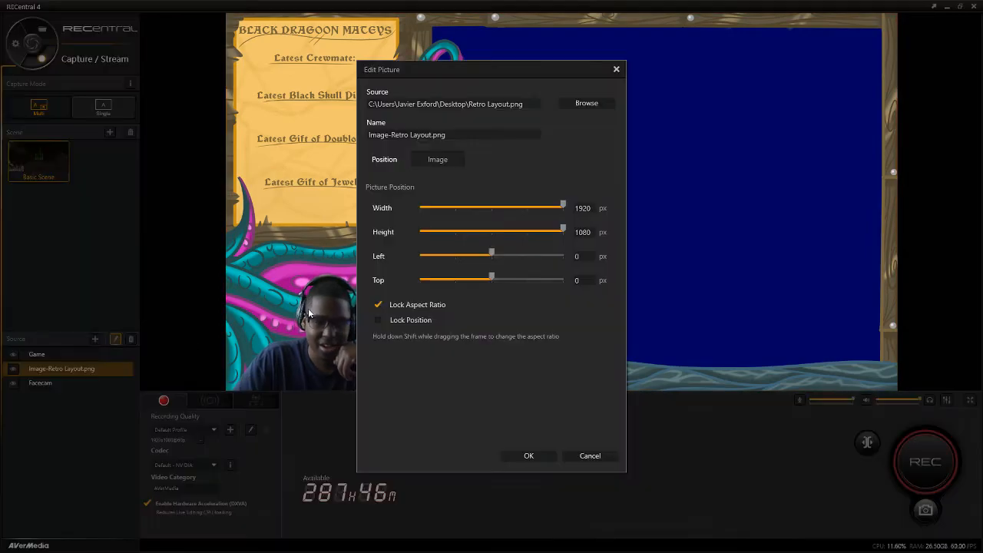
{"action": "left_click", "coordinate": [582, 455]}
- Check the URL and name fields for adding a webpage source, and cancel it without entering an address
{"action": "left_click", "coordinate": [96, 338]}
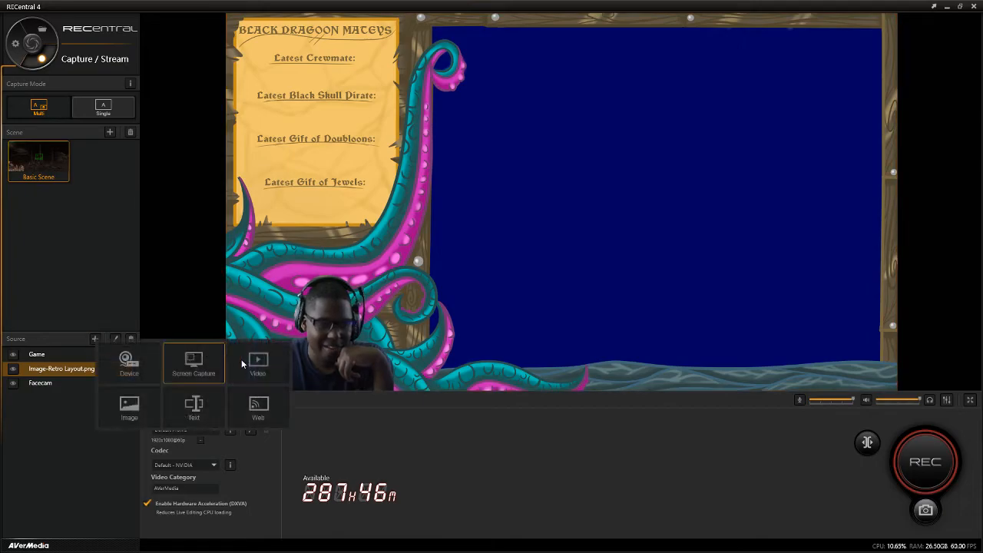
{"action": "left_click", "coordinate": [265, 397]}
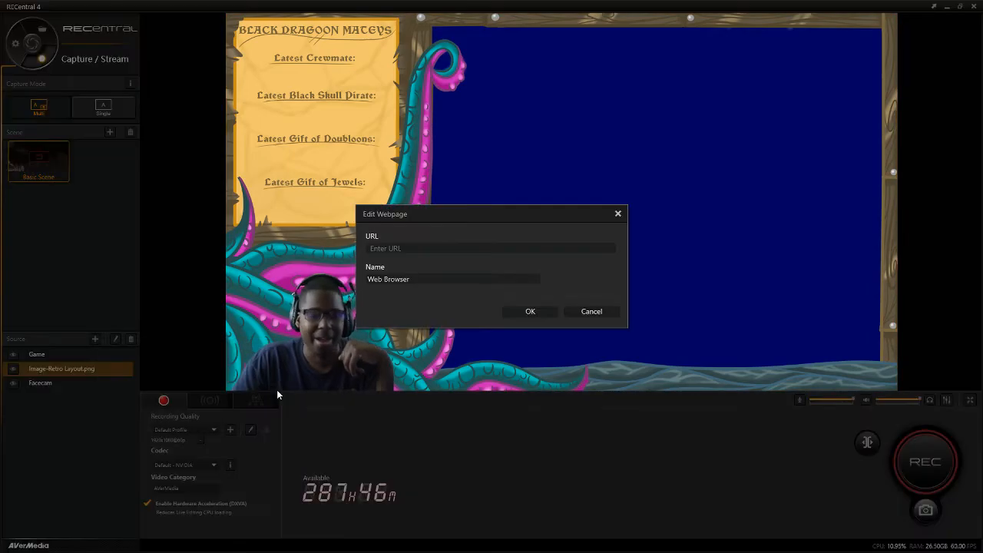
{"action": "left_click", "coordinate": [503, 248]}
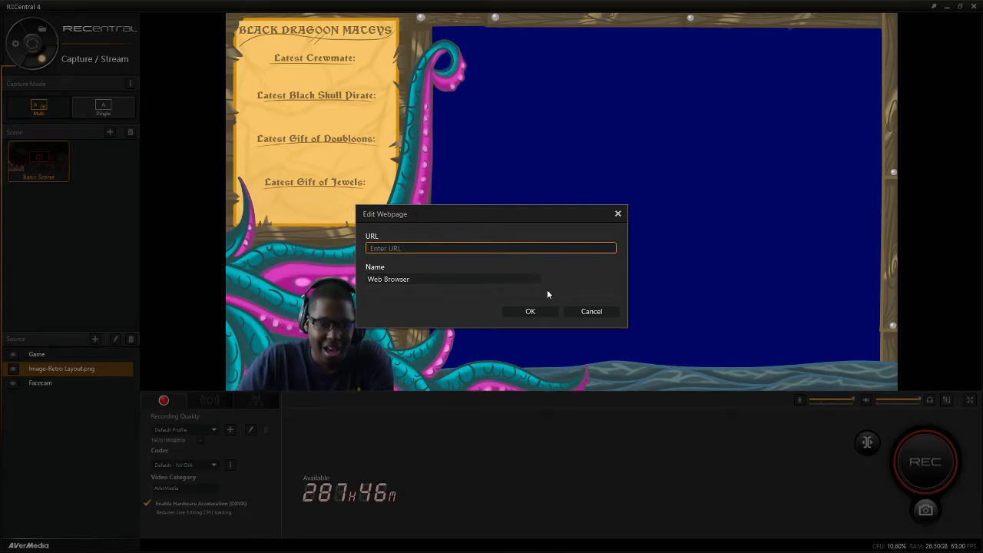
{"action": "left_click", "coordinate": [591, 312]}
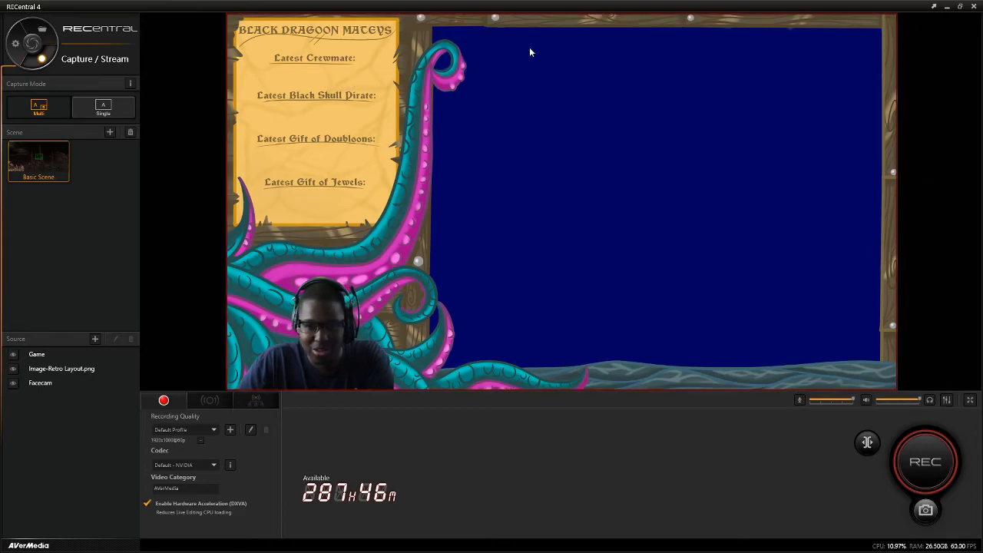
- Turn off Lock Aspect Ratio and turn on Lock Position for the Retro Layout image, and select the Facecam in the preview
{"action": "left_click", "coordinate": [343, 293]}
{"action": "left_click", "coordinate": [569, 265]}
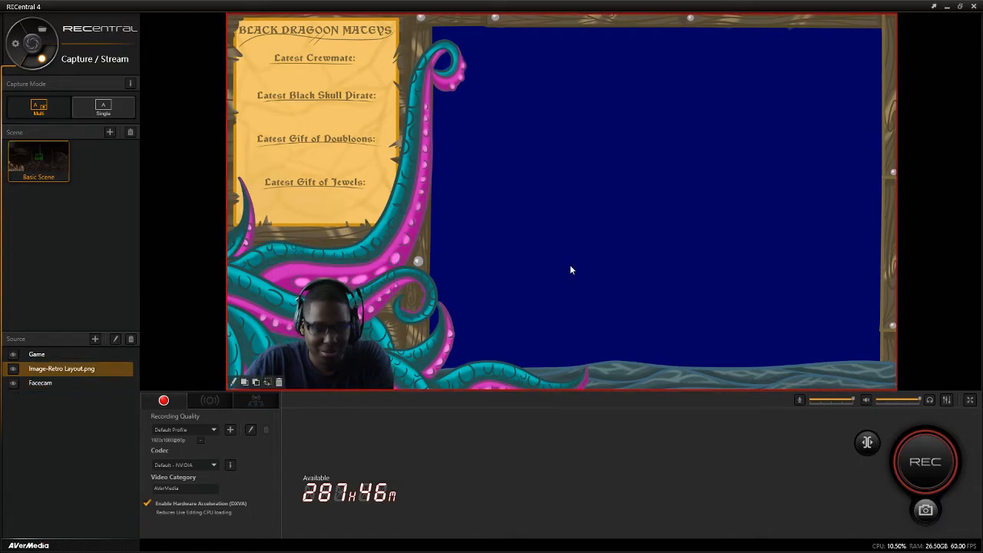
{"action": "left_click", "coordinate": [235, 381]}
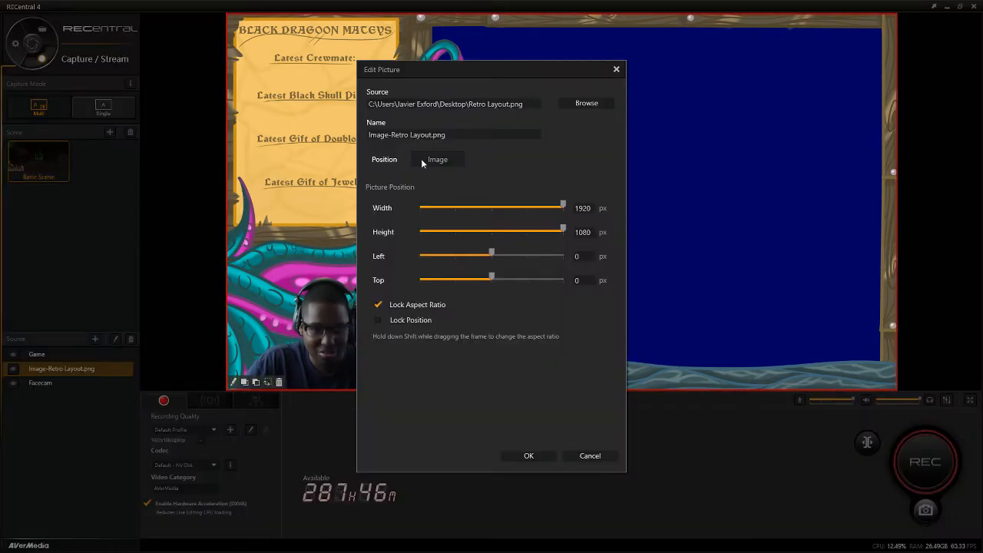
{"action": "left_click", "coordinate": [413, 304]}
{"action": "left_click", "coordinate": [392, 318]}
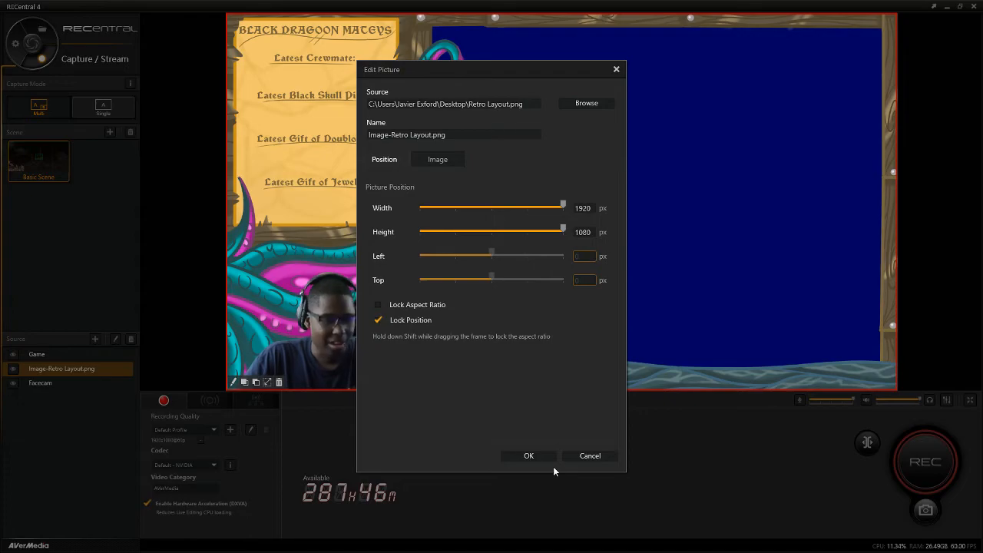
{"action": "left_click", "coordinate": [542, 457]}
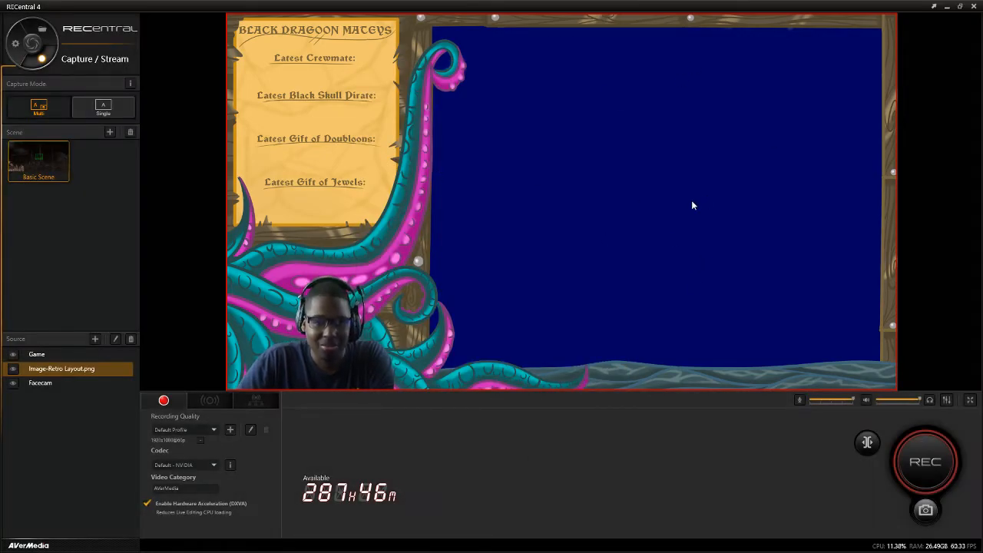
{"action": "left_click", "coordinate": [384, 265]}
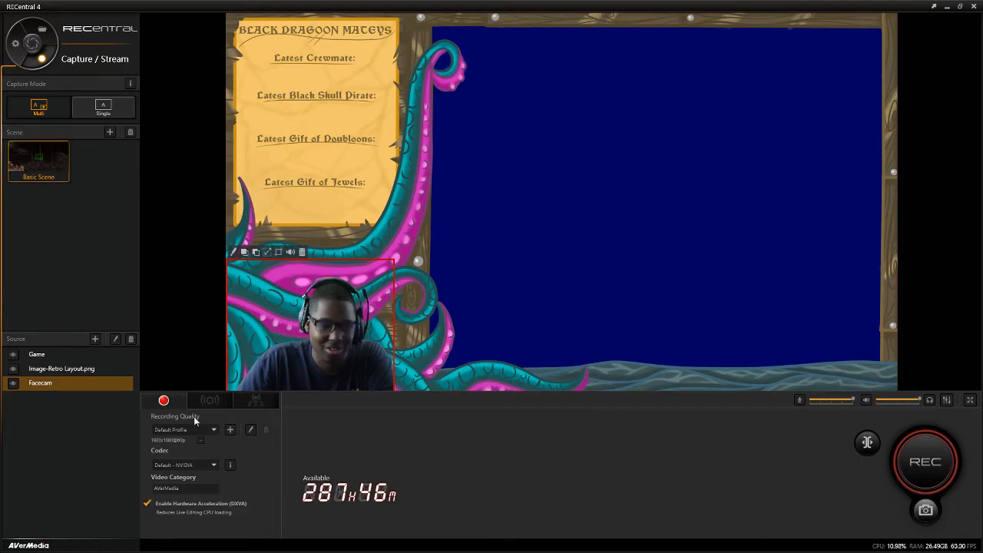
- Inspect the Facecam, Retro Layout image and Game sources by selecting them in turn in the preview and source list
{"action": "left_click_drag", "start_coordinate": [334, 307], "coordinate": [395, 340]}
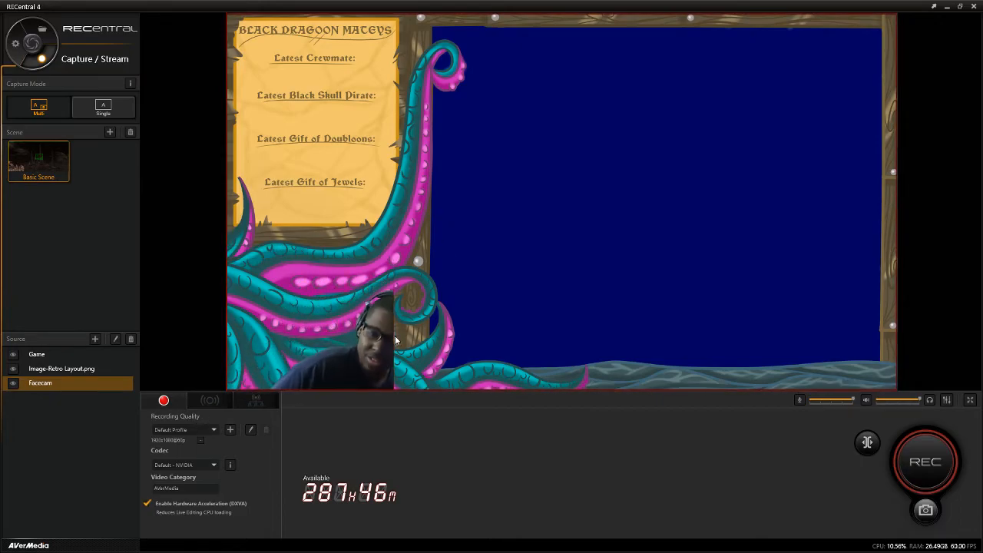
{"action": "left_click", "coordinate": [309, 316]}
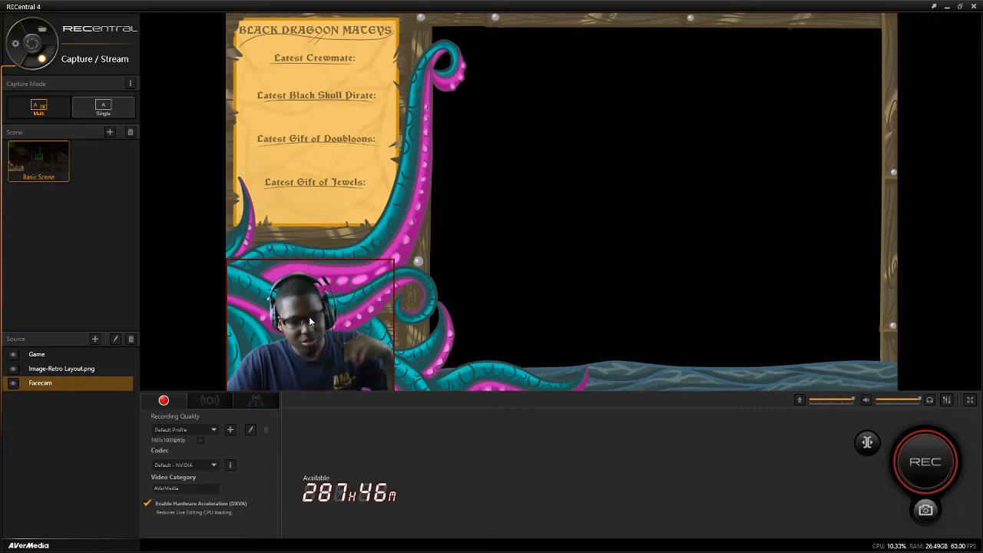
{"action": "left_click", "coordinate": [69, 369]}
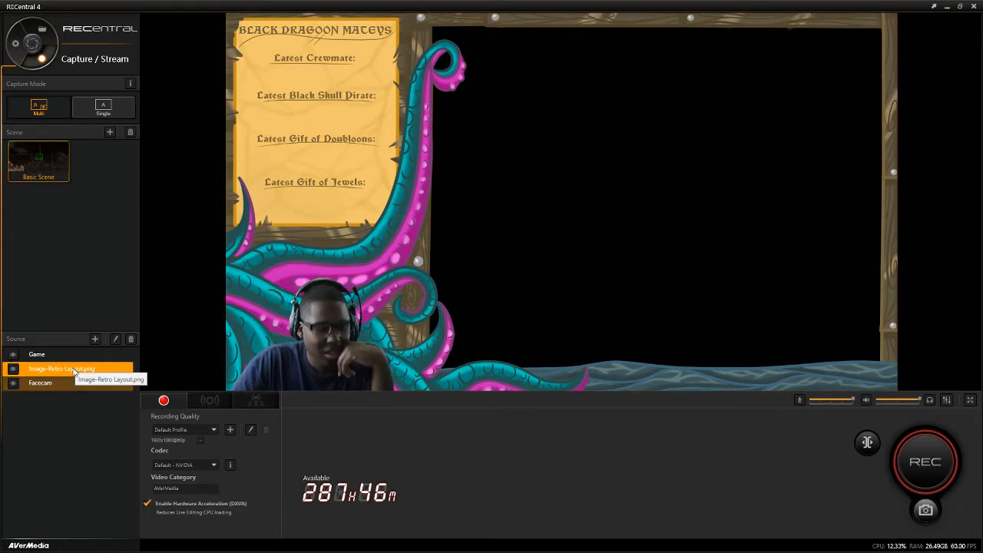
{"action": "left_click", "coordinate": [46, 354]}
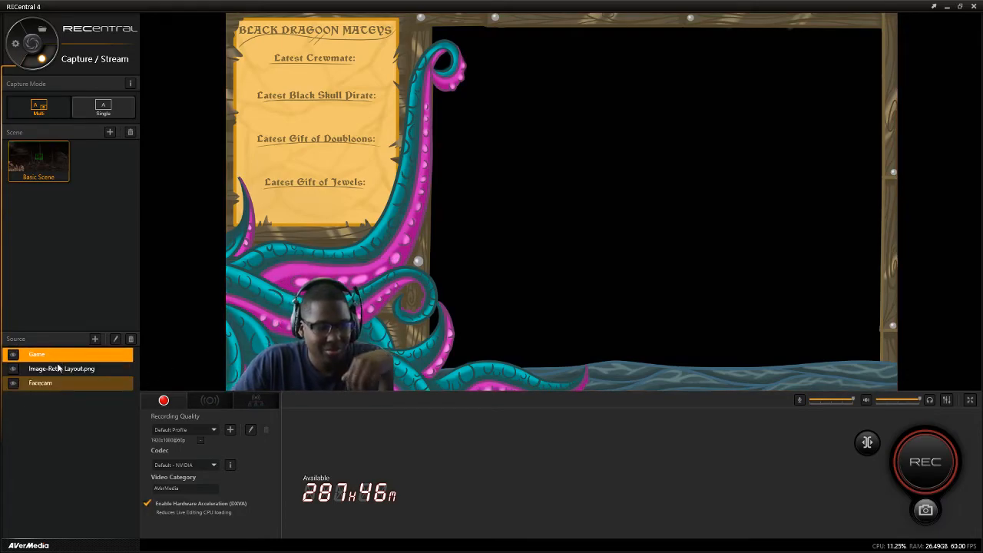
{"action": "left_click", "coordinate": [59, 368]}
{"action": "left_click", "coordinate": [56, 384]}
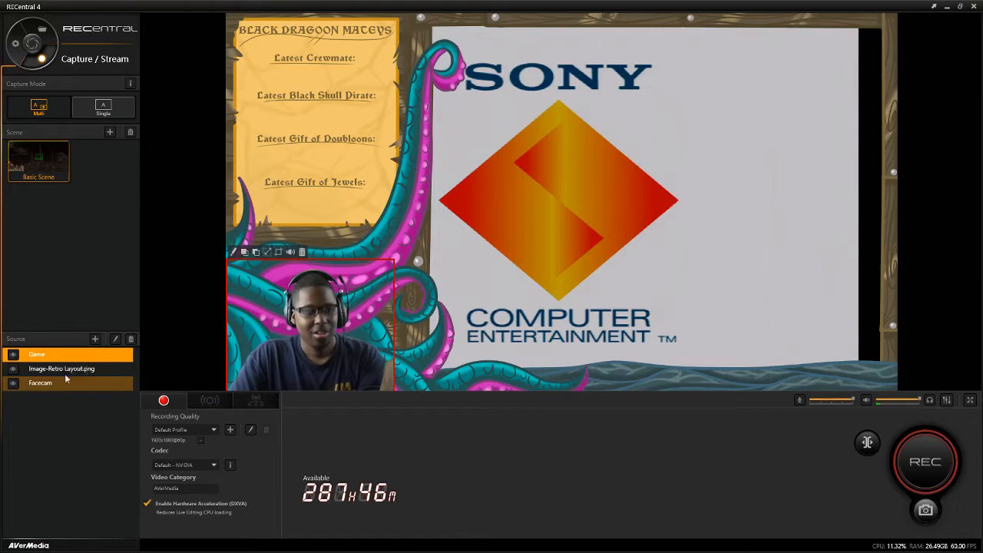
{"action": "left_click", "coordinate": [66, 367]}
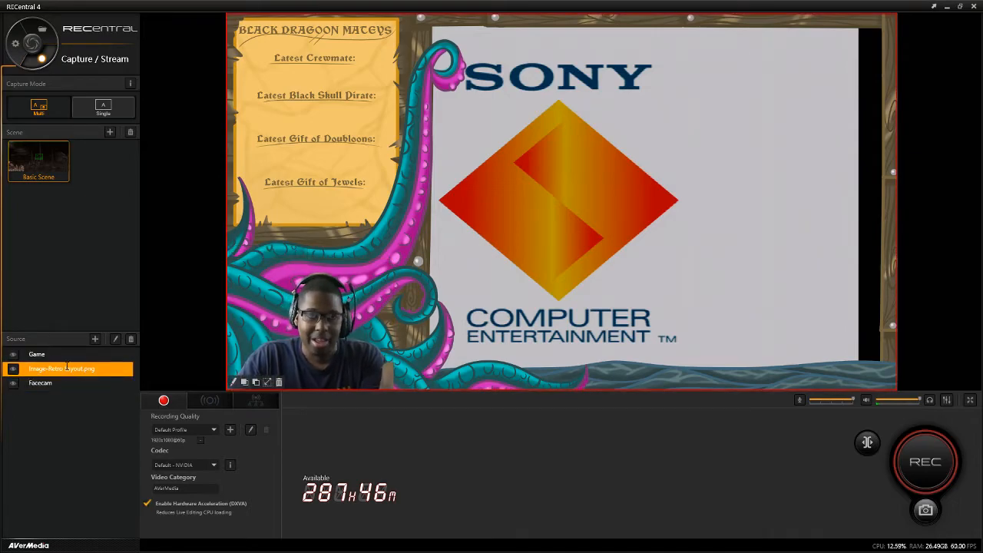
{"action": "left_click", "coordinate": [68, 354]}
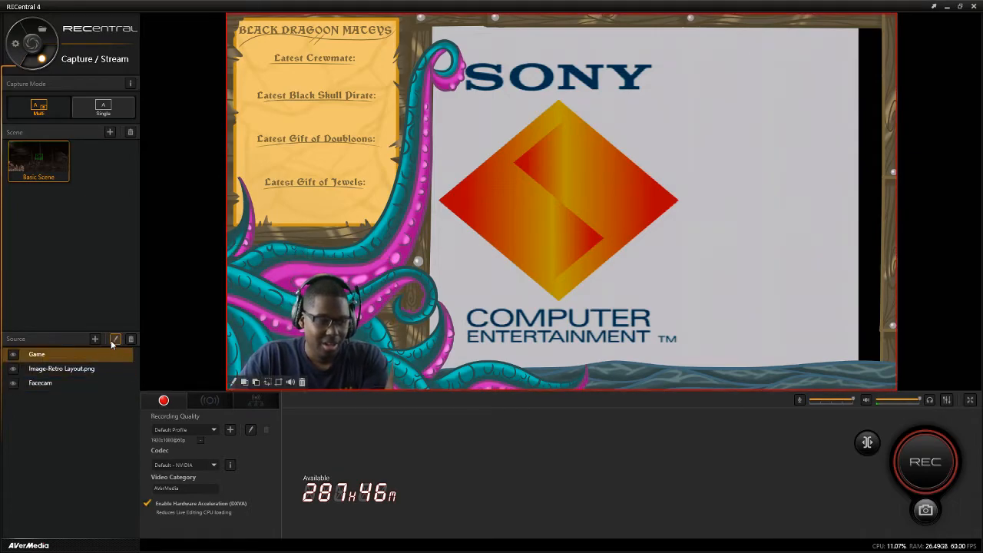
- Reorder the Game source below Facecam in the source list so it sits in front of the other sources
{"action": "double_click", "coordinate": [53, 356]}
{"action": "left_click", "coordinate": [242, 414]}
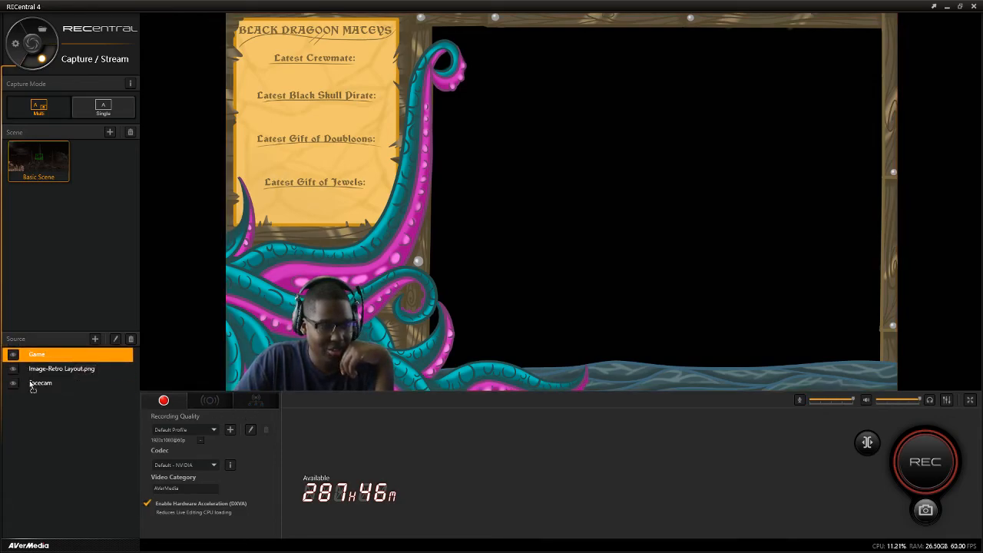
{"action": "left_click_drag", "start_coordinate": [48, 374], "coordinate": [44, 384]}
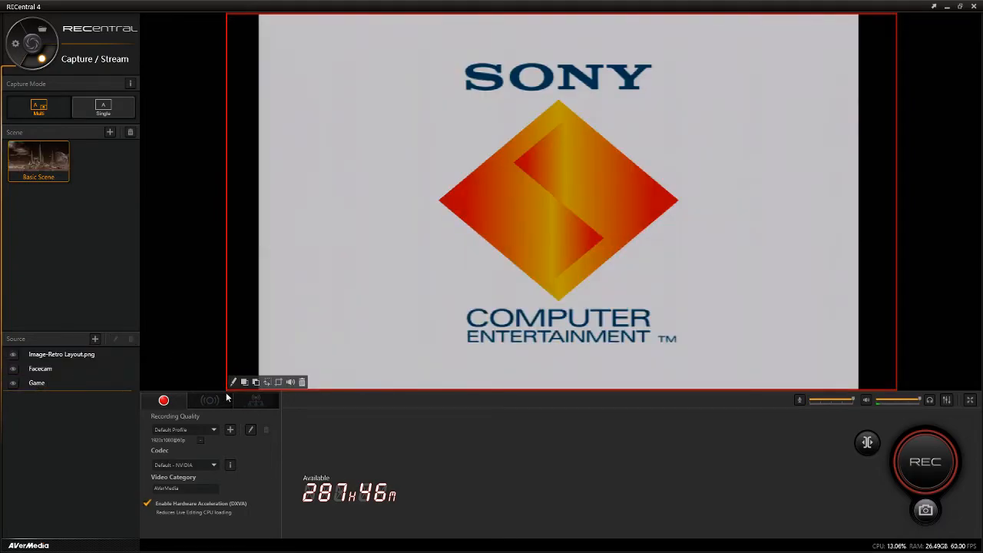
- Shrink the Game source to about the width of the layout's frame opening and place it over that opening
{"action": "left_click_drag", "start_coordinate": [226, 392], "coordinate": [437, 271]}
{"action": "left_click_drag", "start_coordinate": [718, 115], "coordinate": [696, 221]}
{"action": "left_click", "coordinate": [428, 383]}
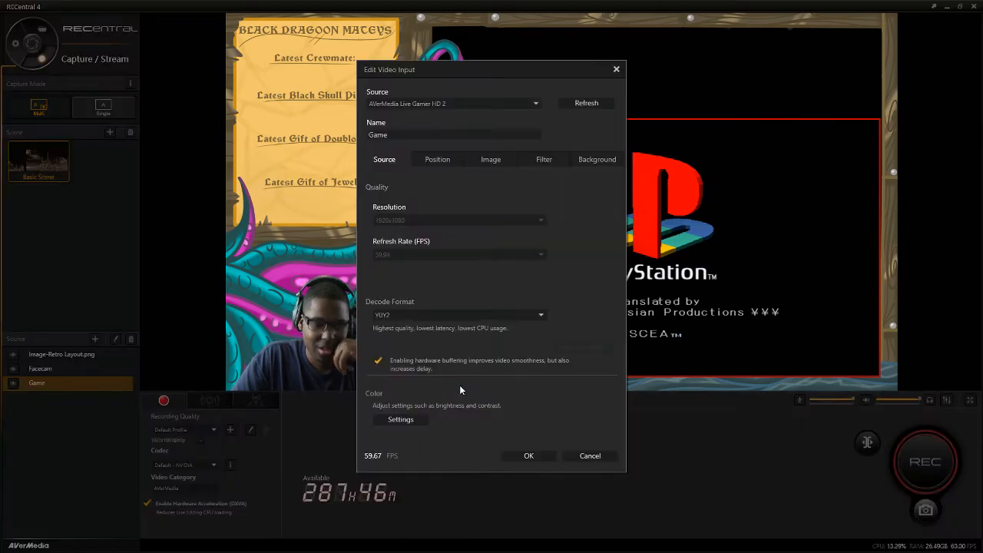
{"action": "left_click", "coordinate": [588, 453]}
{"action": "mouse_move", "coordinate": [630, 182]}
{"action": "left_mouse_down"}
{"action": "mouse_move", "coordinate": [634, 166]}
{"action": "mouse_move", "coordinate": [634, 179]}
{"action": "left_mouse_up"}
- Unlock the Game source's aspect ratio and stretch its upper and side edges to cover the layout's frame opening
{"action": "left_click", "coordinate": [465, 381]}
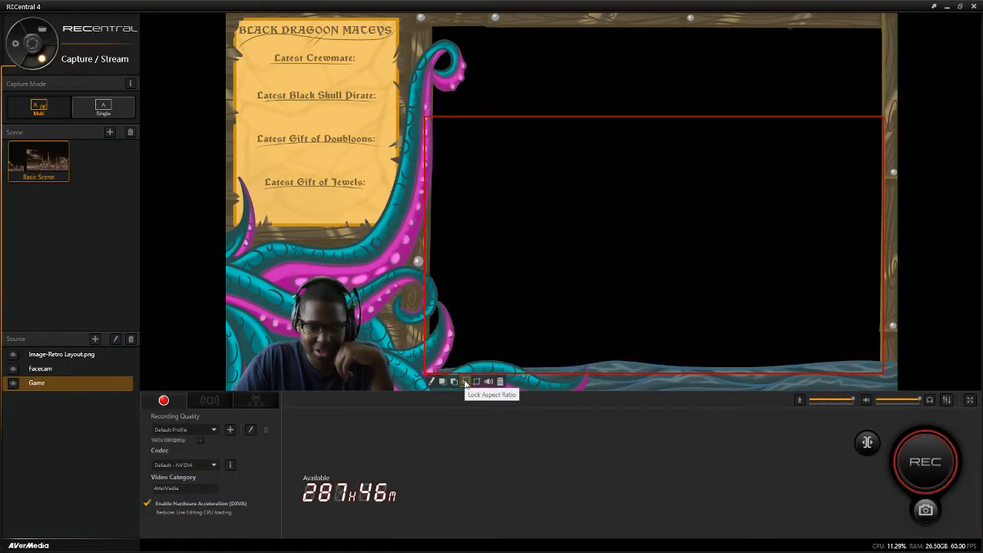
{"action": "left_click", "coordinate": [464, 383]}
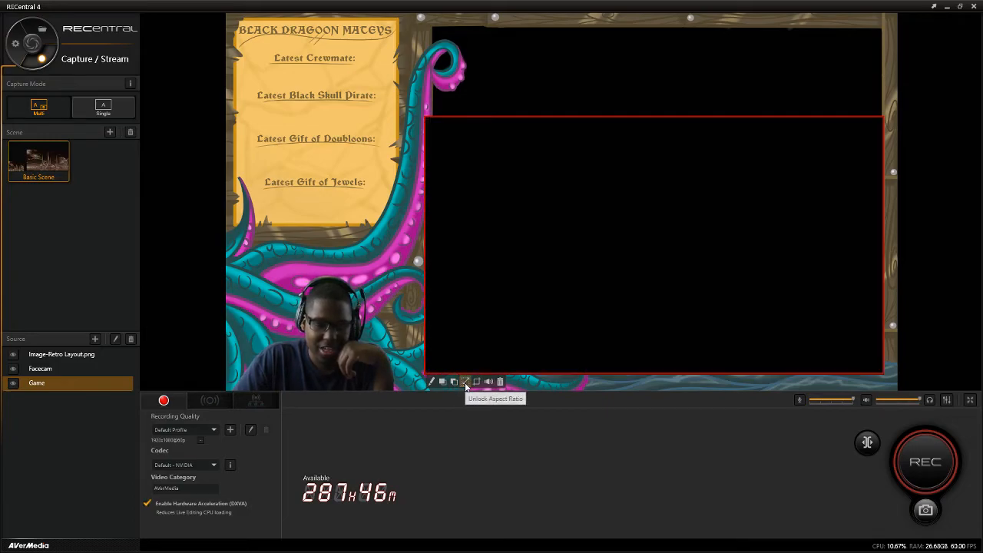
{"action": "left_click", "coordinate": [466, 383]}
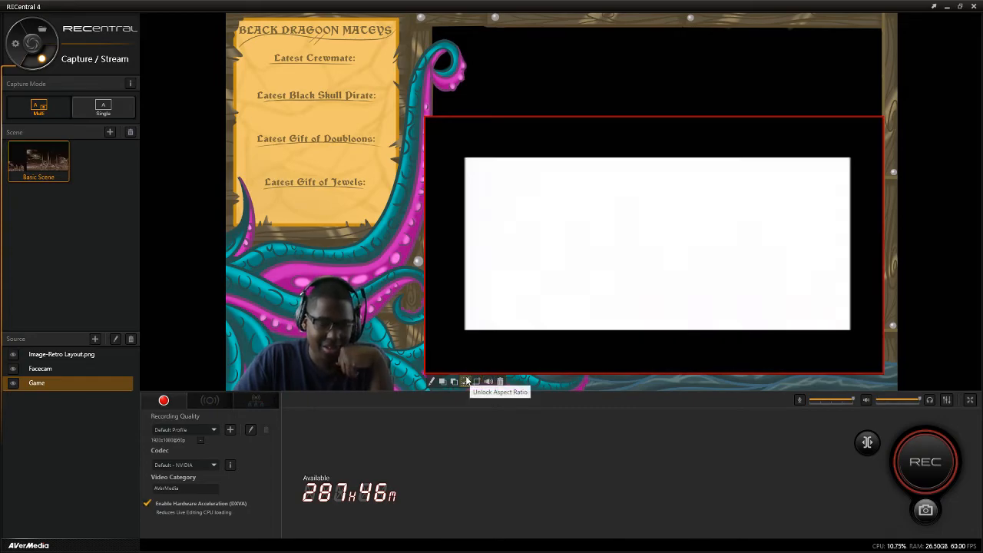
{"action": "left_click_drag", "start_coordinate": [638, 115], "coordinate": [636, 15]}
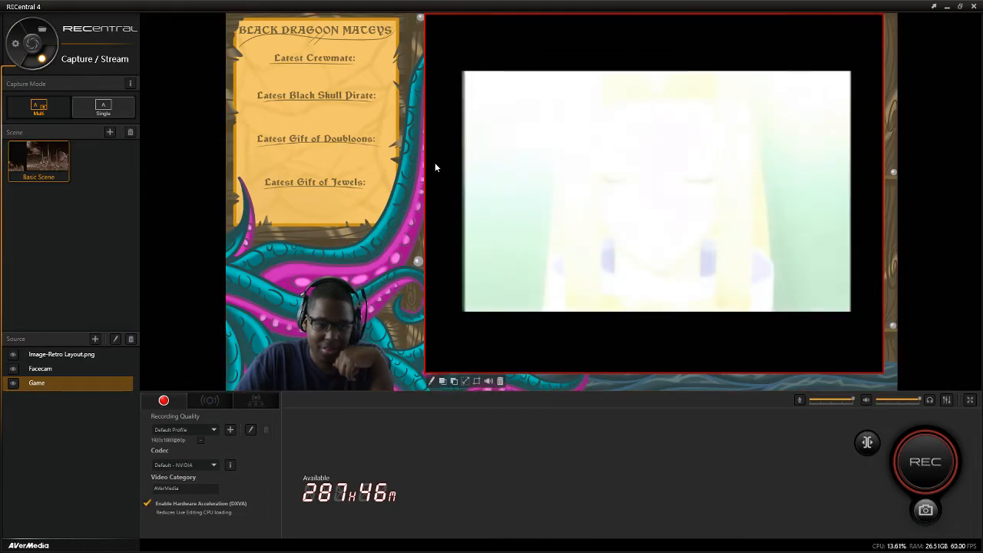
{"action": "left_click_drag", "start_coordinate": [425, 167], "coordinate": [422, 167]}
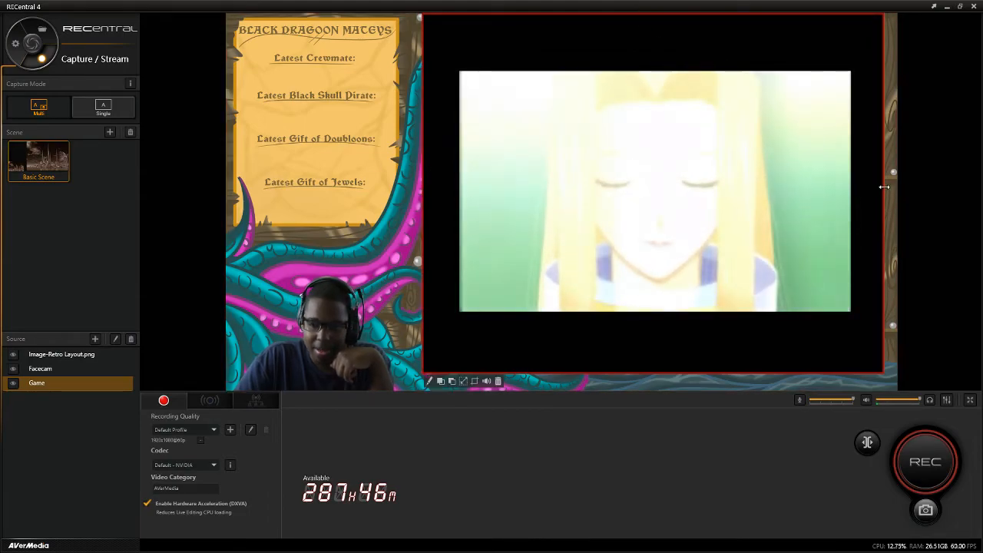
{"action": "left_click_drag", "start_coordinate": [883, 186], "coordinate": [886, 187]}
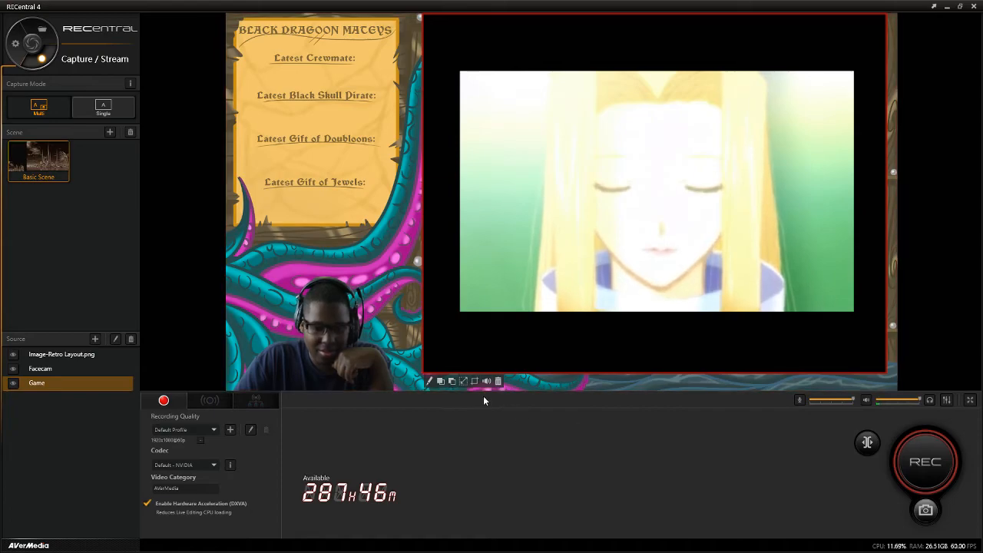
- Send the Game source behind the Retro Layout image and Facecam, and select the layout image in the preview
{"action": "left_click", "coordinate": [451, 381]}
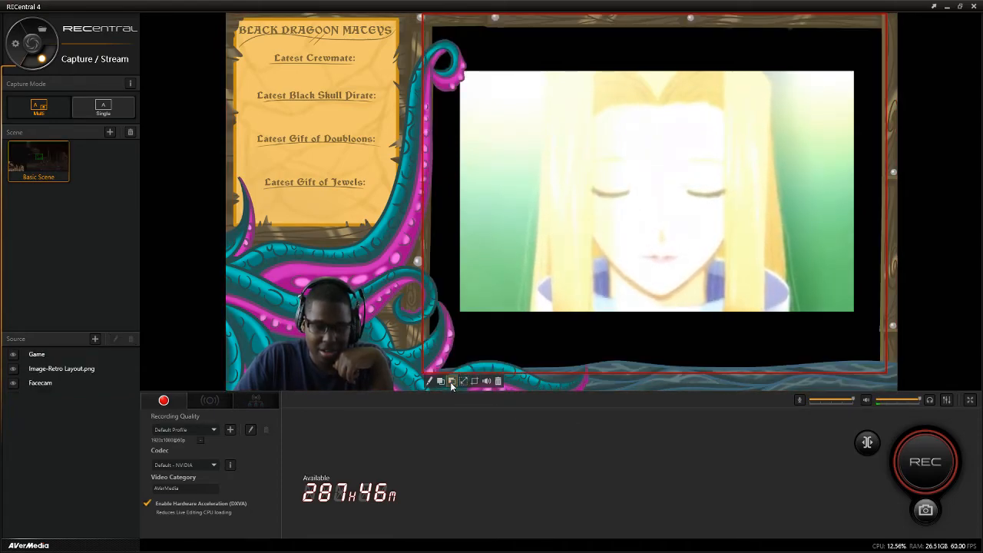
{"action": "left_click", "coordinate": [625, 392]}
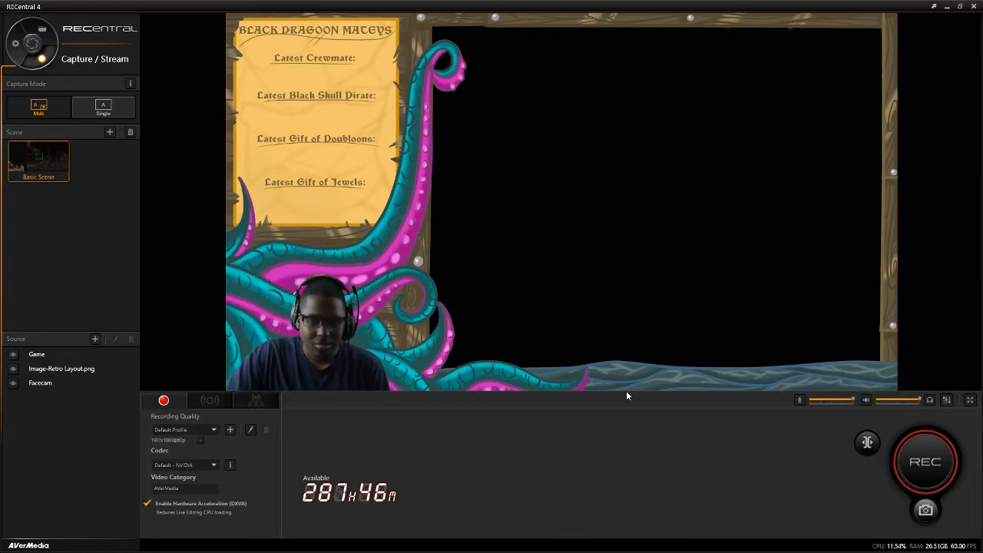
{"action": "left_click", "coordinate": [702, 379]}
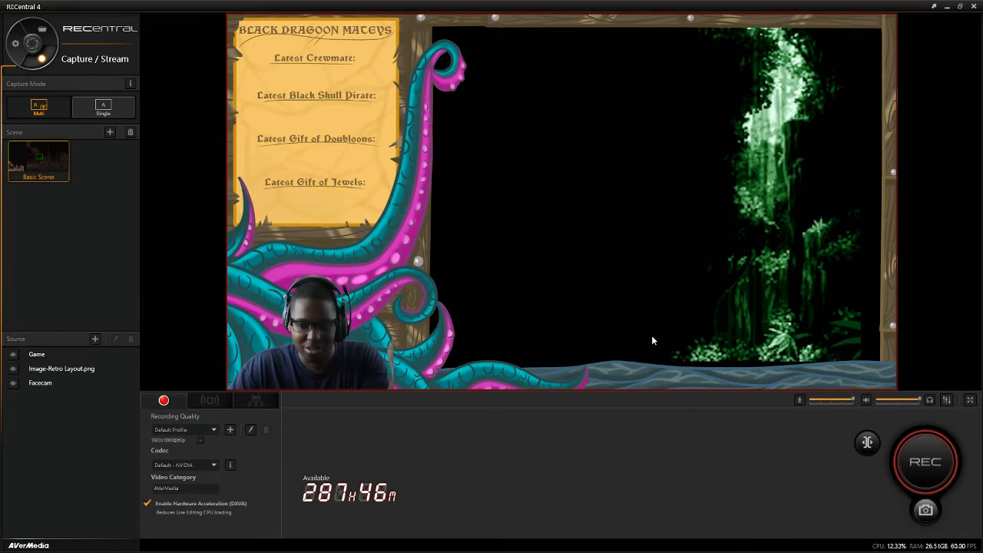
{"action": "left_click", "coordinate": [697, 322]}
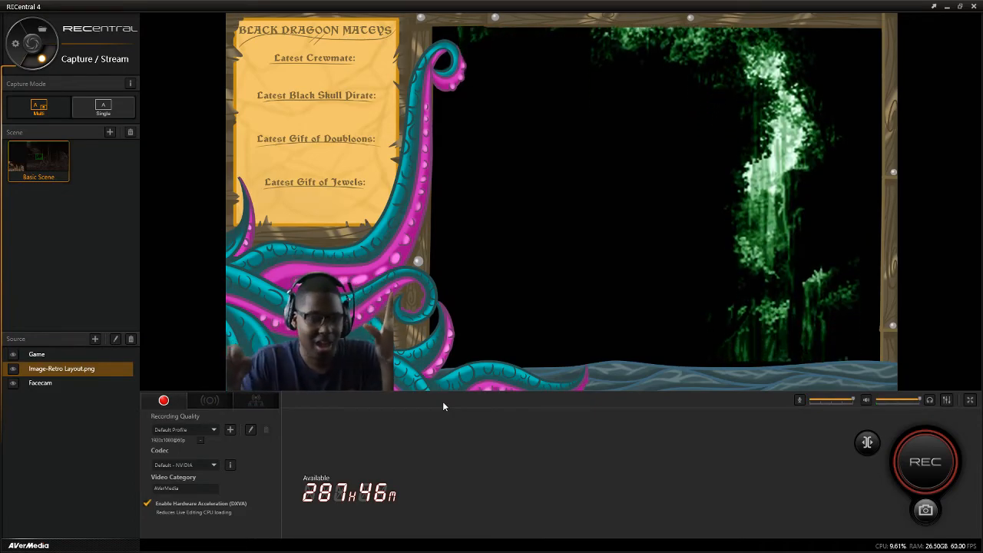
- Check the device option for adding a source, and cancel the capture device selection
{"action": "left_click", "coordinate": [95, 339]}
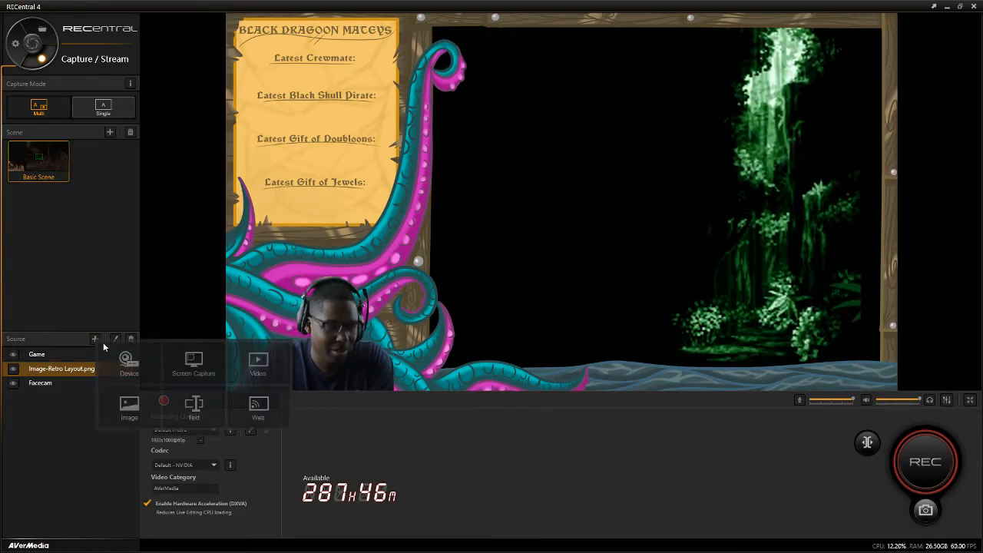
{"action": "left_click", "coordinate": [151, 361]}
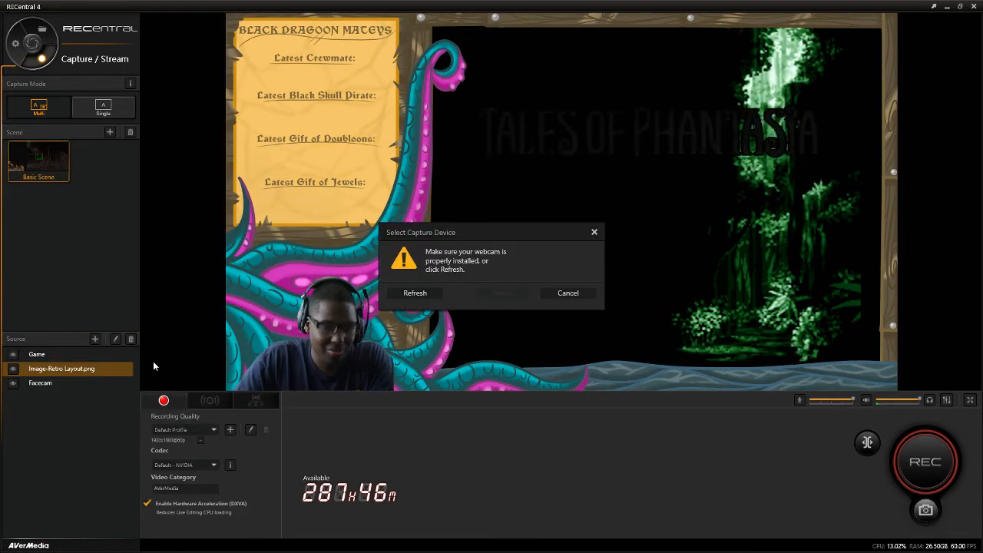
{"action": "left_click", "coordinate": [569, 293]}
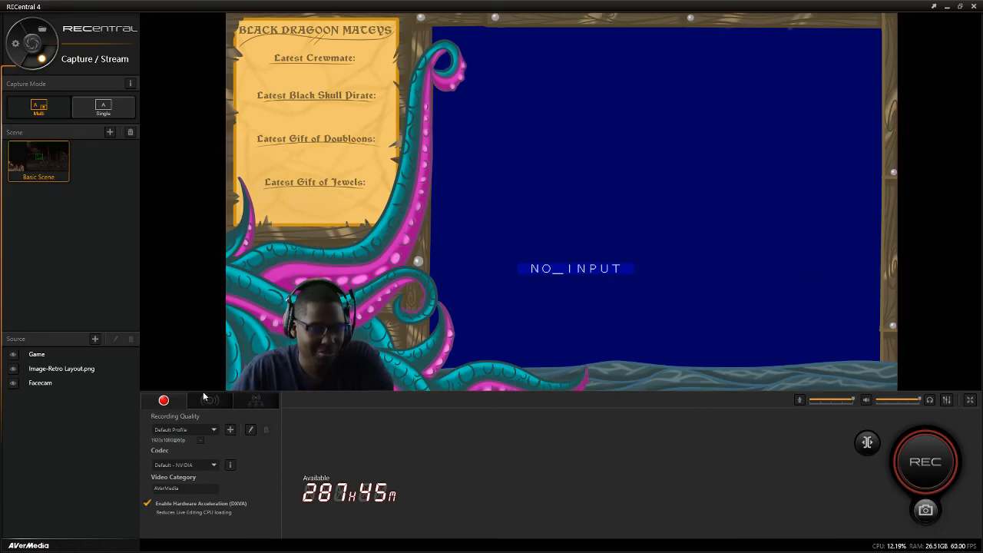
- Check the options for adding a recording quality profile and the Default Profile's settings, including video bitrate, without changing them
{"action": "left_click", "coordinate": [231, 430]}
{"action": "left_click", "coordinate": [516, 386]}
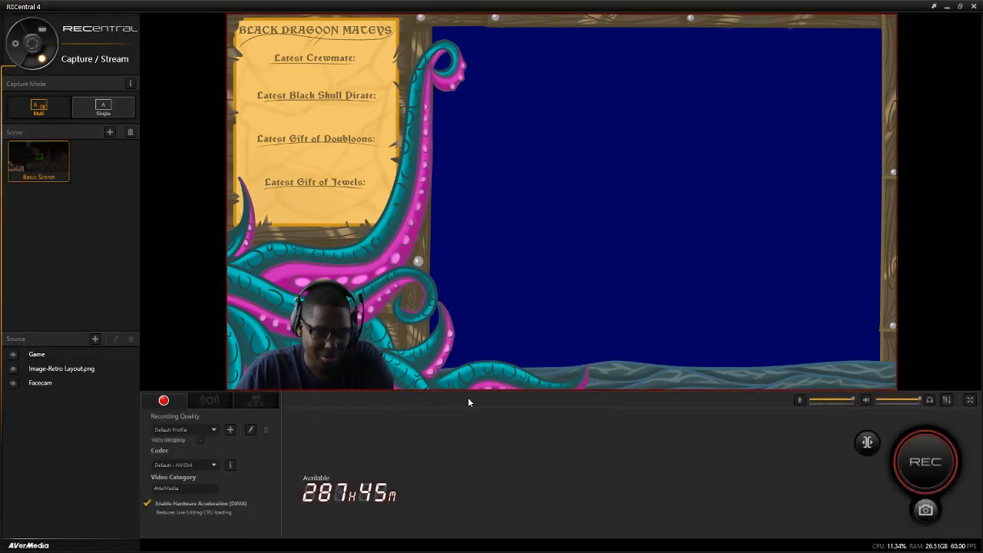
{"action": "left_click", "coordinate": [251, 429]}
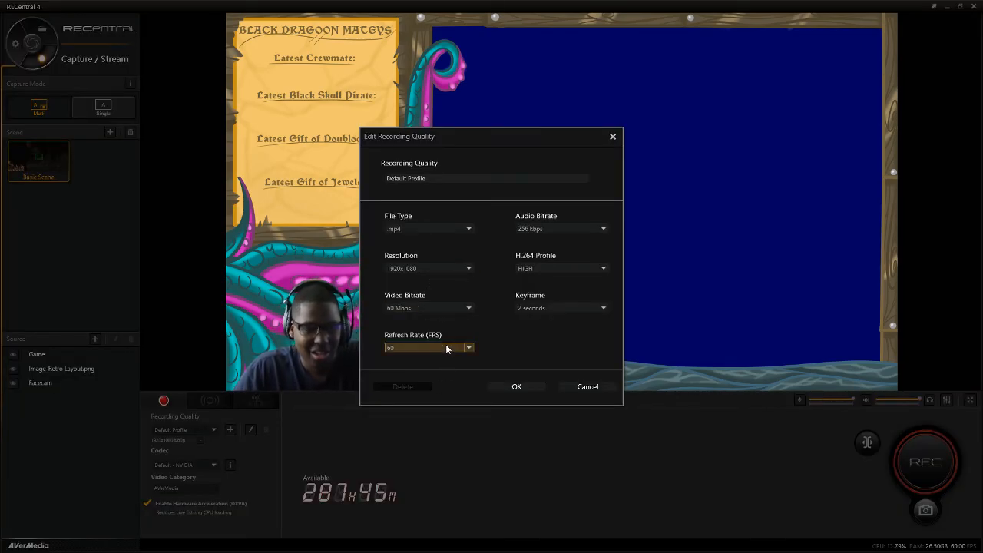
{"action": "left_click", "coordinate": [447, 308]}
{"action": "left_click", "coordinate": [447, 305]}
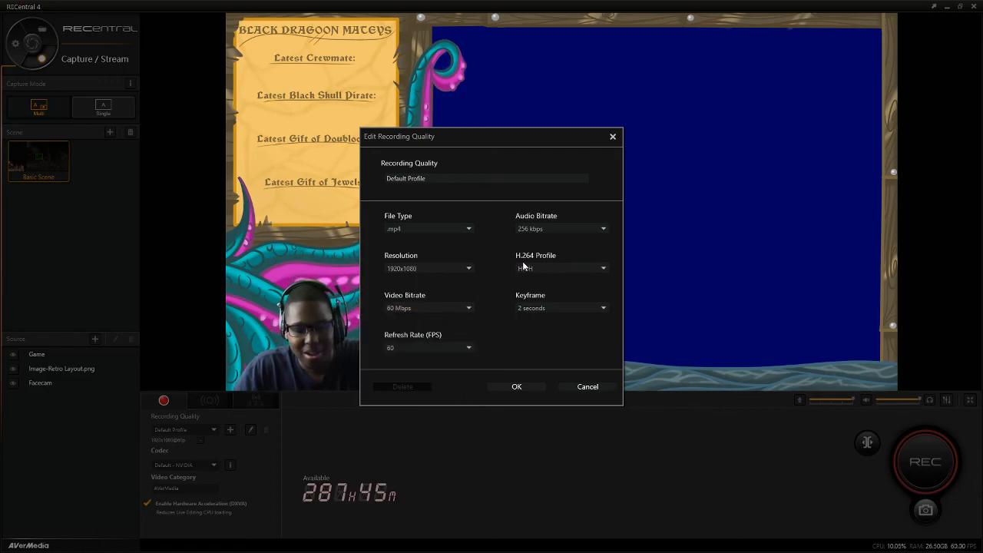
{"action": "left_click", "coordinate": [506, 388]}
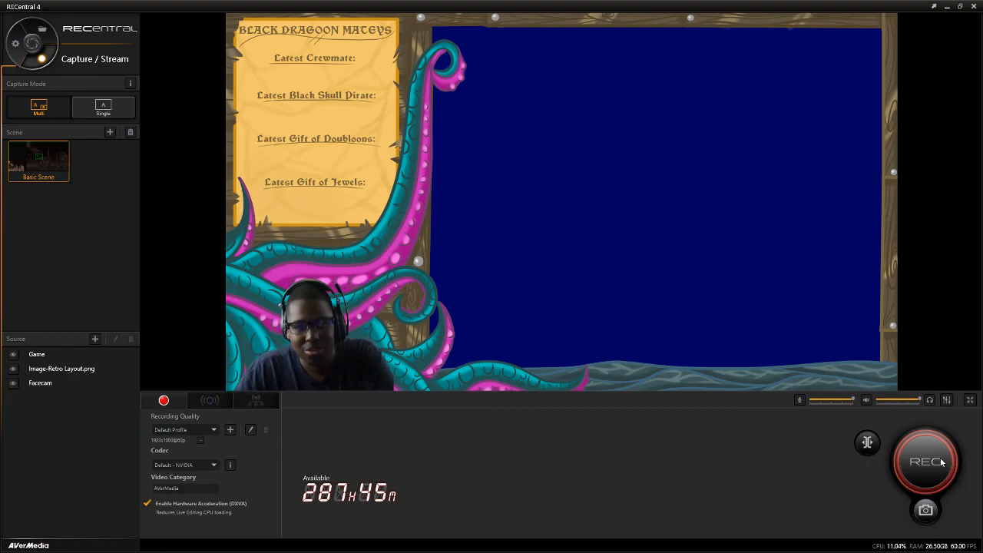
- Switch from the recording settings to the streaming settings
{"action": "left_click", "coordinate": [210, 401]}
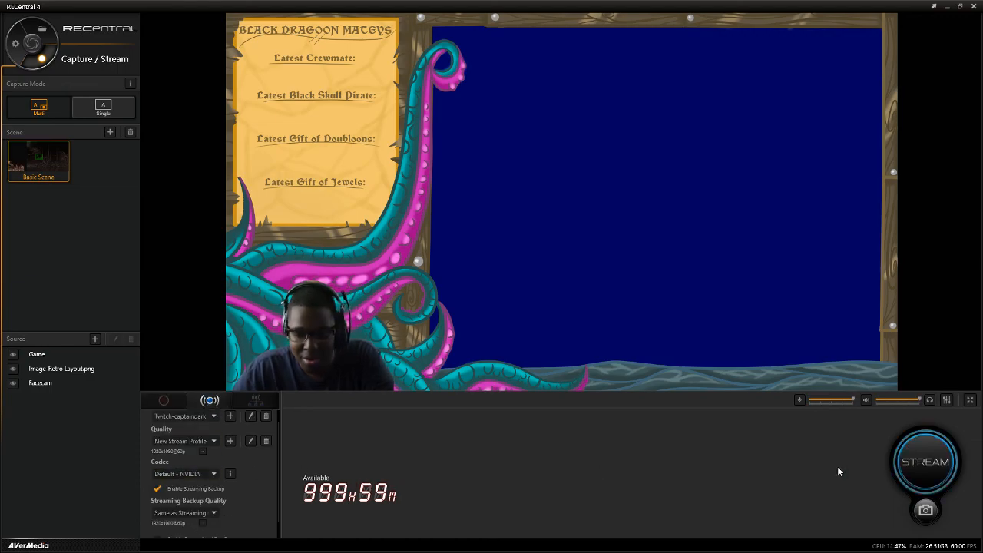